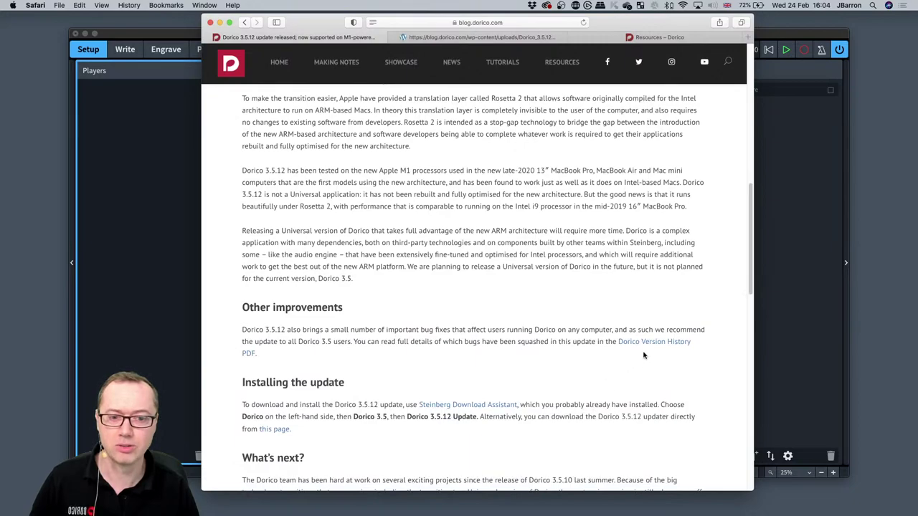
Read the Dorico 3.5.12 version history and the English Resources page, from Getting Started through to the Fonts section.
click(467, 38)
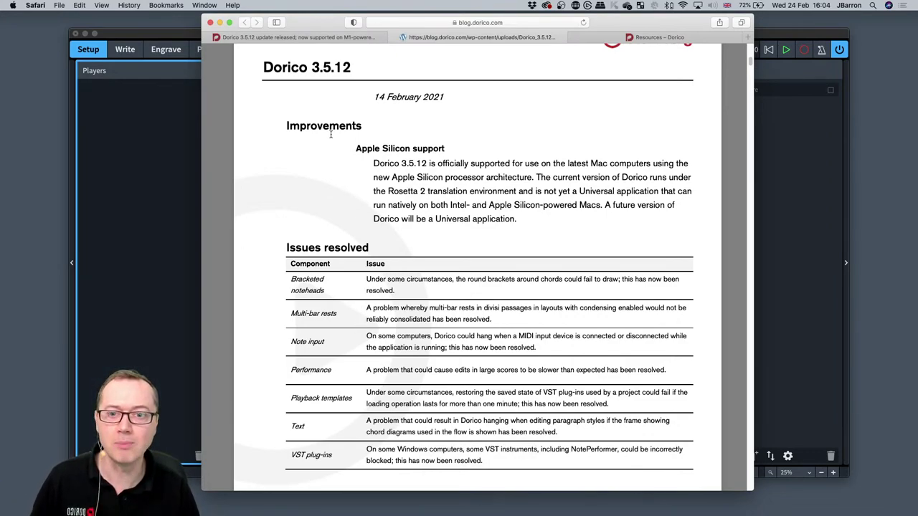
click(602, 38)
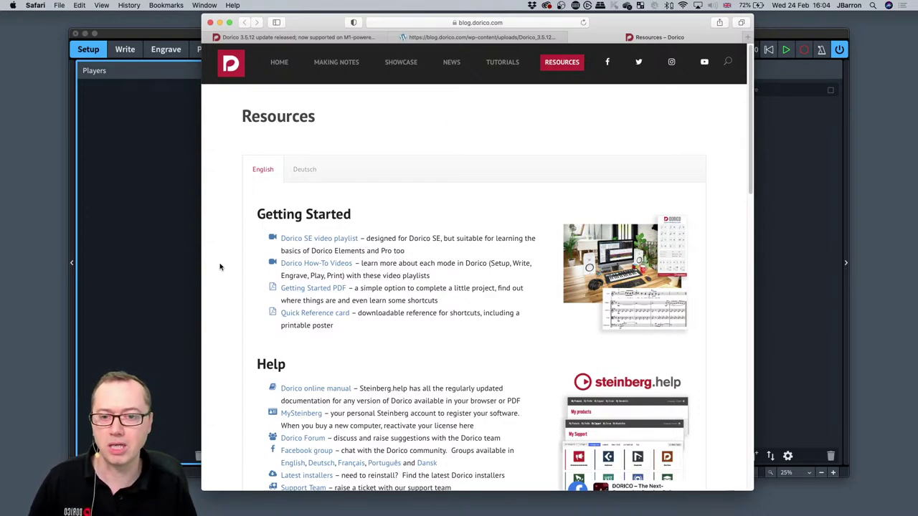
scroll(220, 267, down, 2)
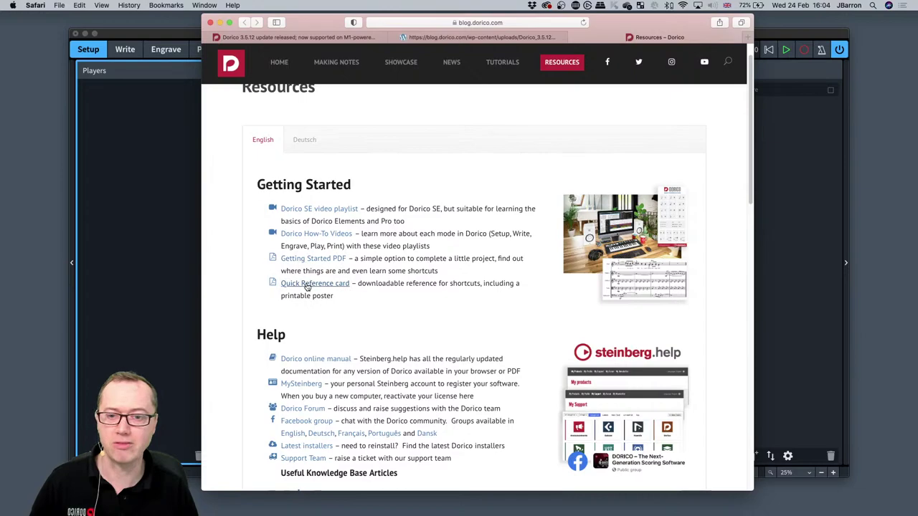
scroll(233, 313, down, 2)
scroll(232, 313, down, 5)
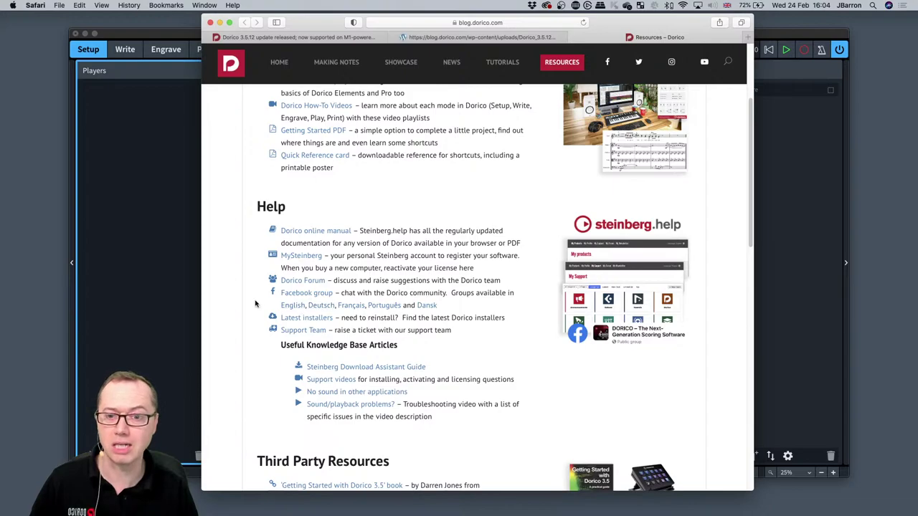
scroll(237, 291, down, 2)
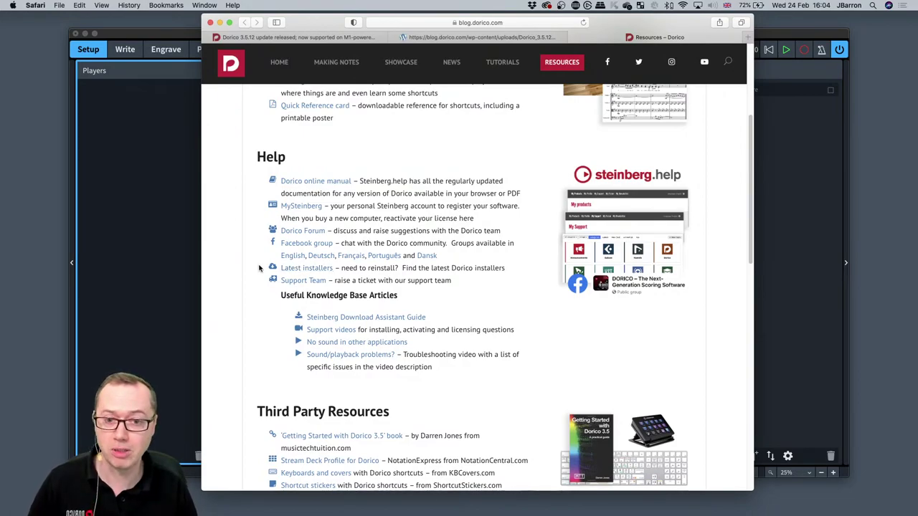
scroll(256, 275, down, 2)
scroll(256, 274, down, 1)
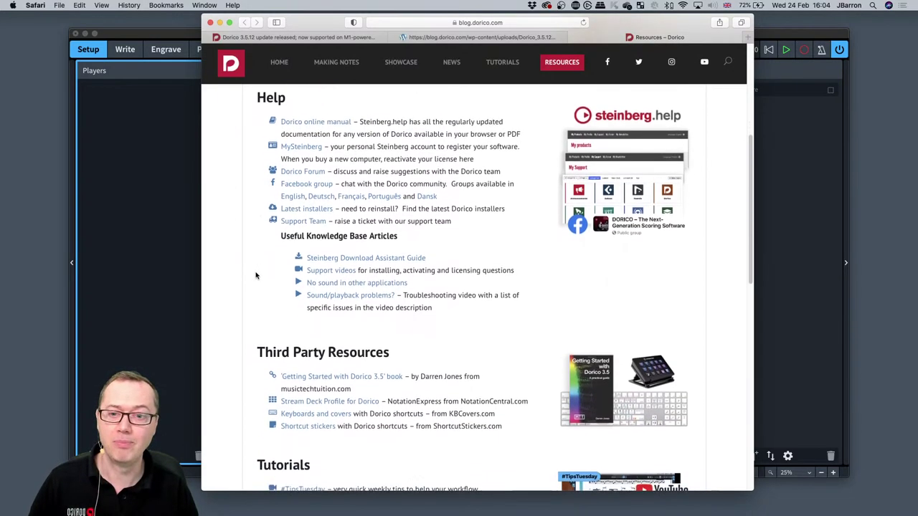
scroll(258, 303, down, 4)
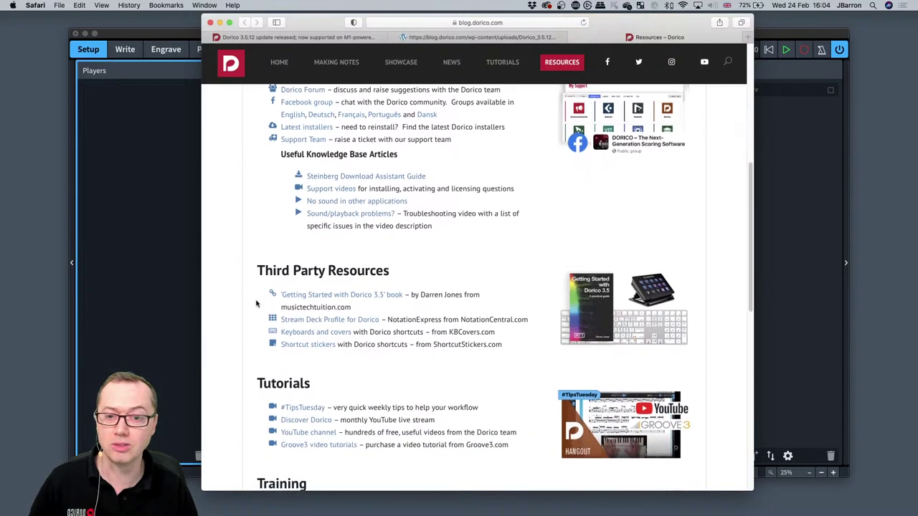
scroll(266, 324, down, 3)
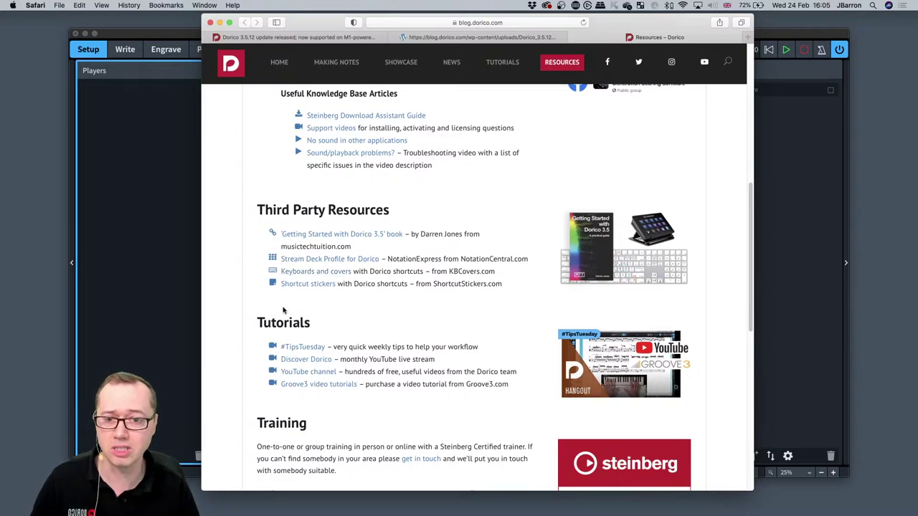
scroll(242, 319, down, 3)
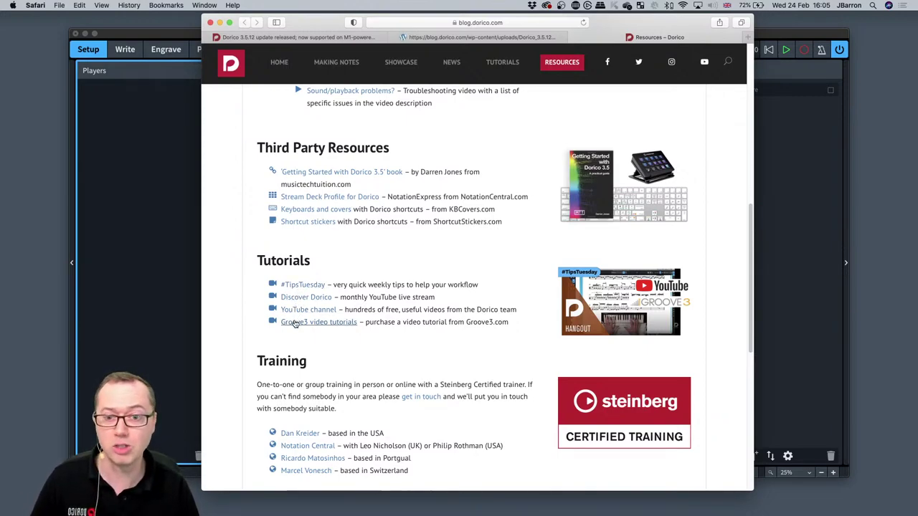
scroll(239, 324, down, 3)
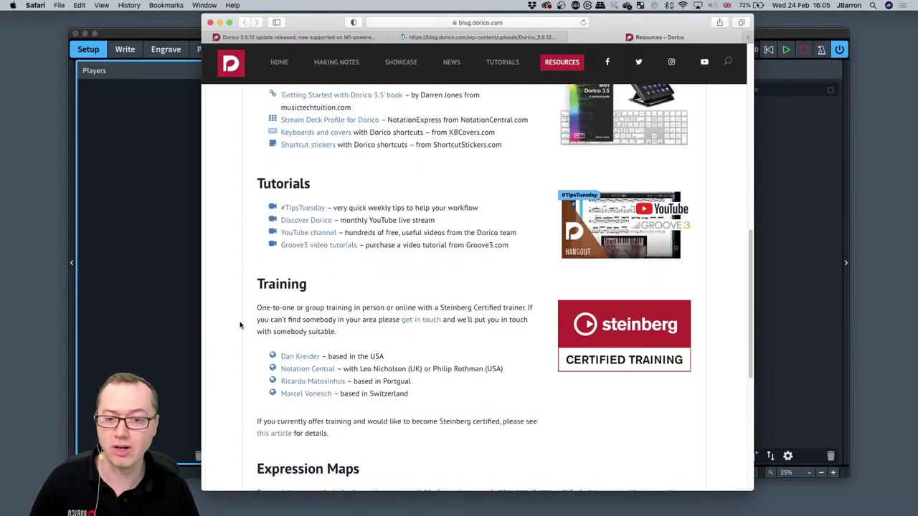
scroll(241, 325, down, 3)
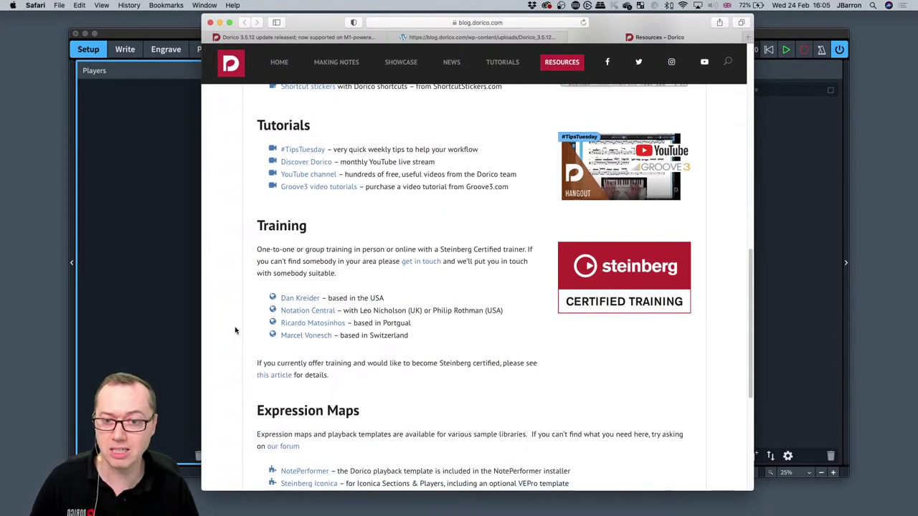
scroll(235, 328, down, 2)
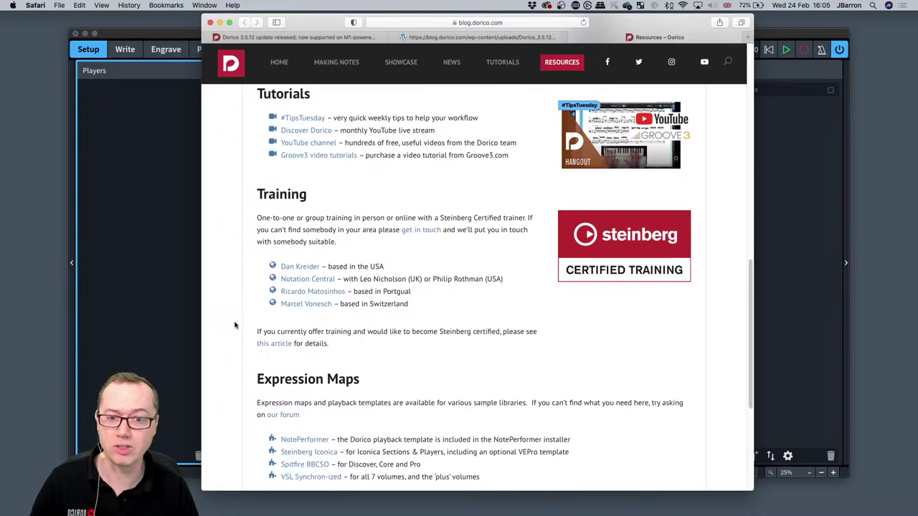
scroll(235, 324, down, 6)
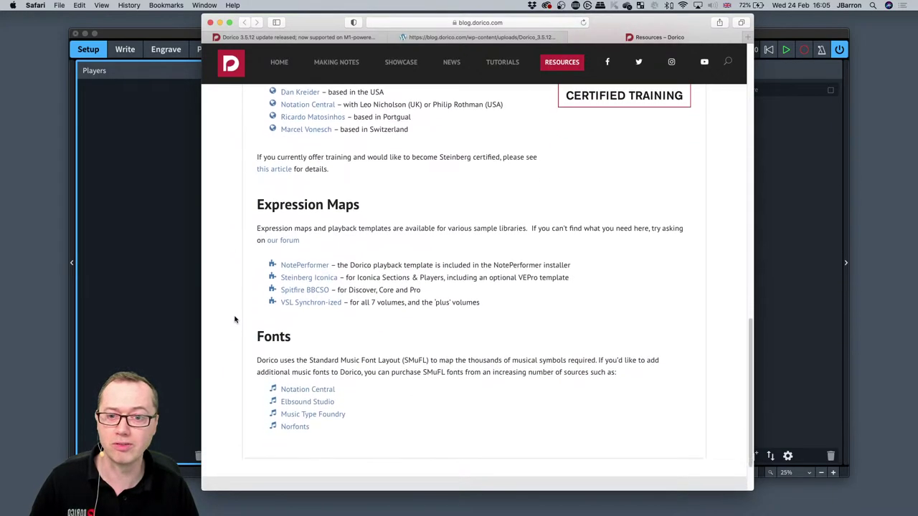
scroll(293, 310, down, 1)
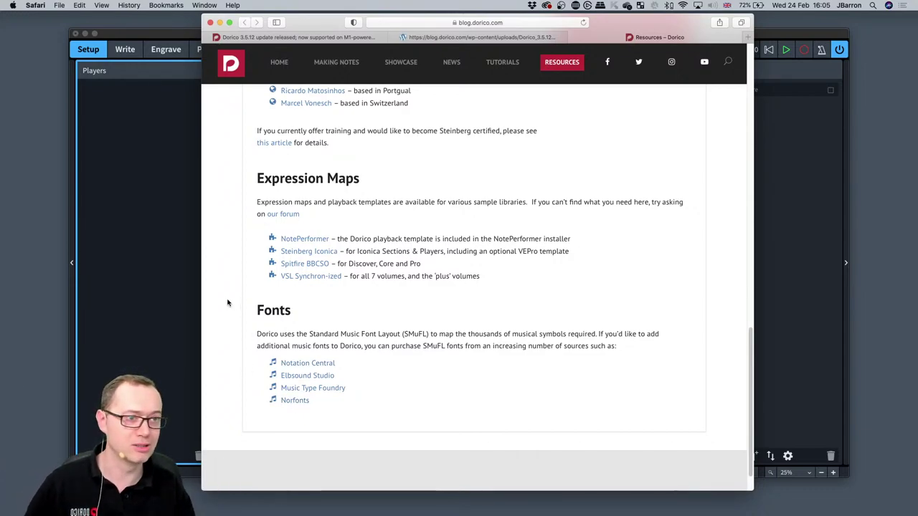
Return to the start of the Resources page, view its Deutsch version and switch back to English.
scroll(227, 302, up, 10)
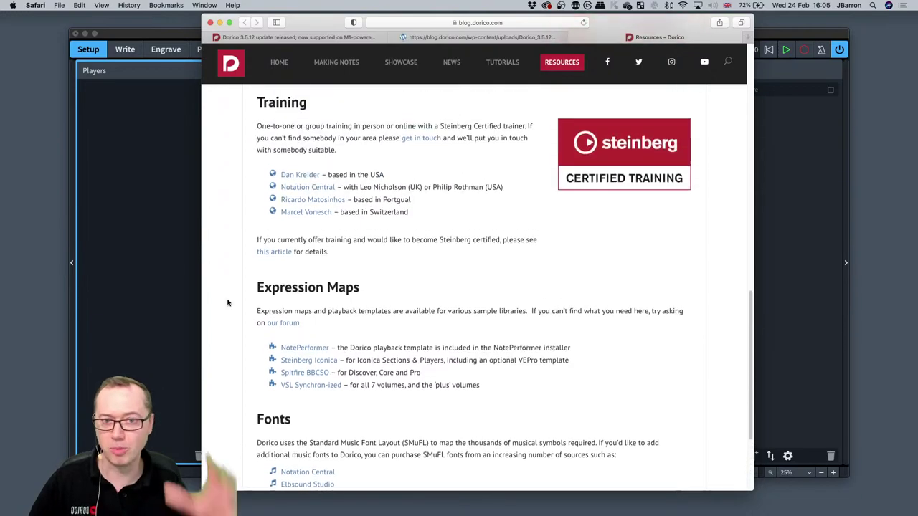
scroll(228, 302, up, 3)
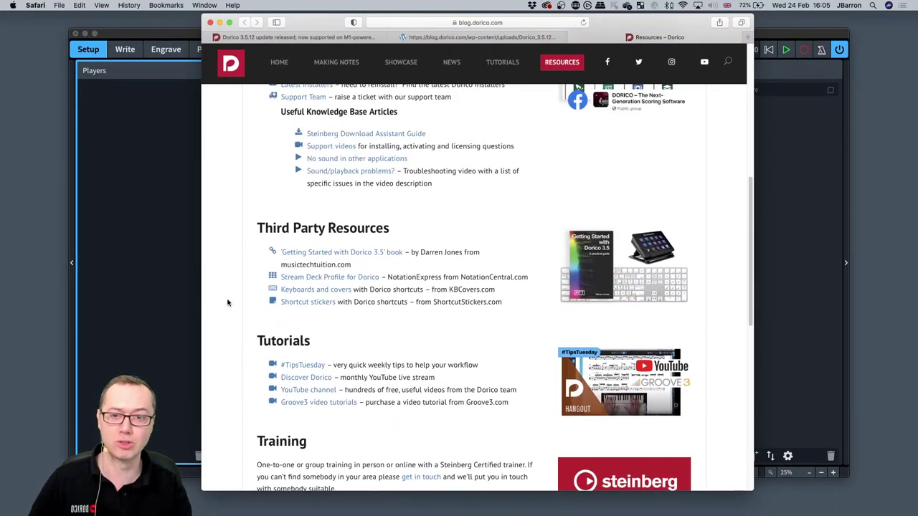
scroll(227, 302, up, 11)
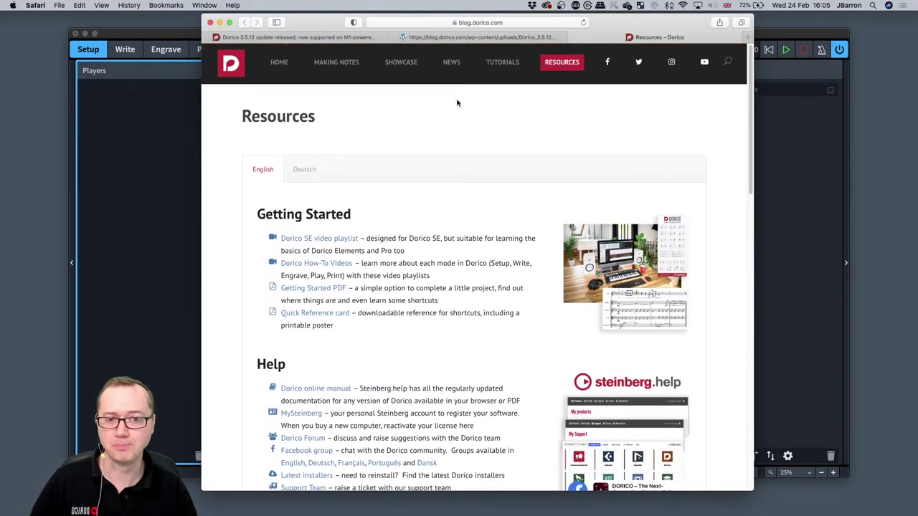
click(303, 171)
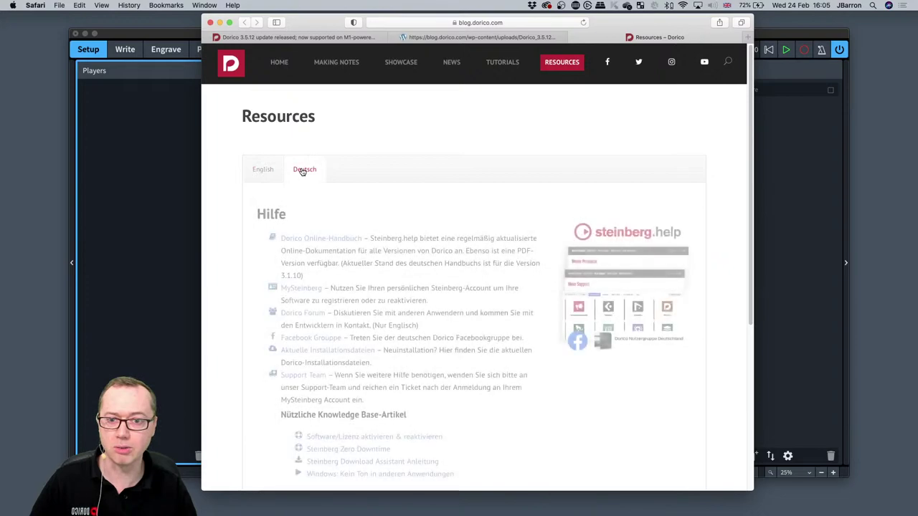
click(249, 178)
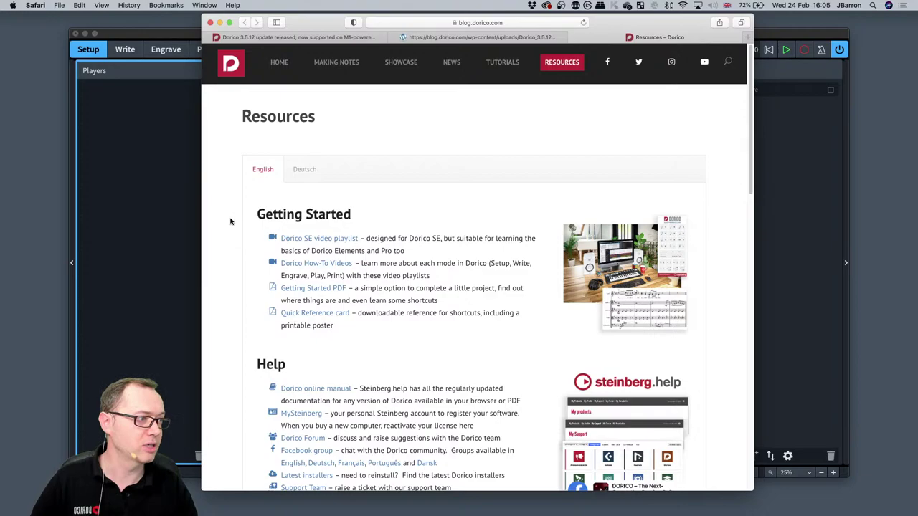
Switch to Dorico in full screen and add a solo player holding a piano to the empty project.
click(220, 23)
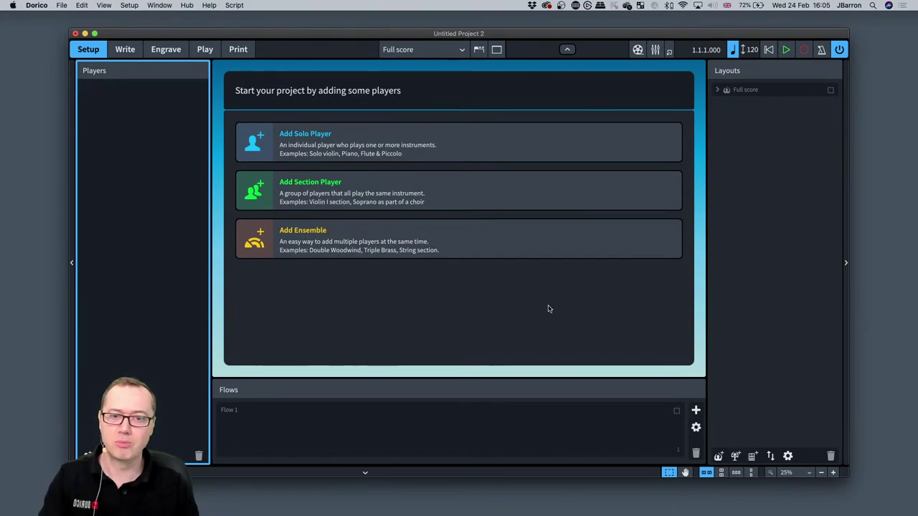
key(ctrl+alt+Return)
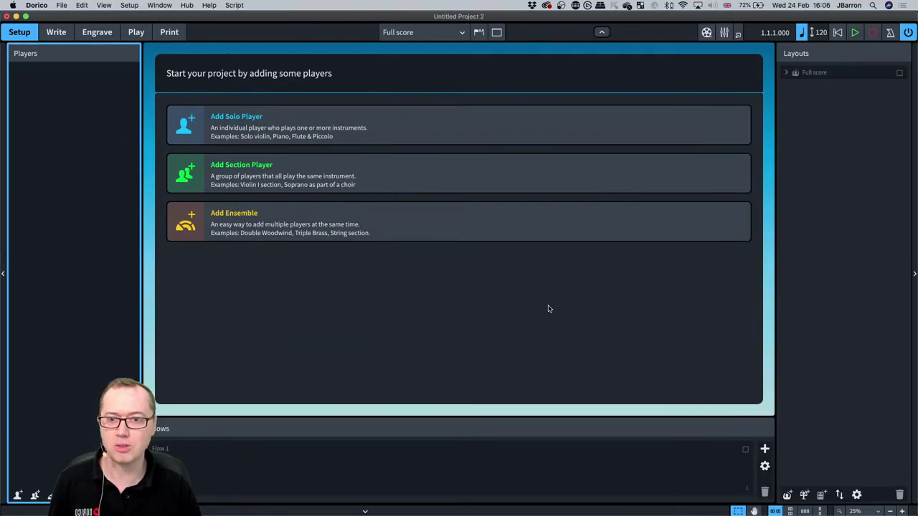
click(183, 130)
text(piano)
key(Return)
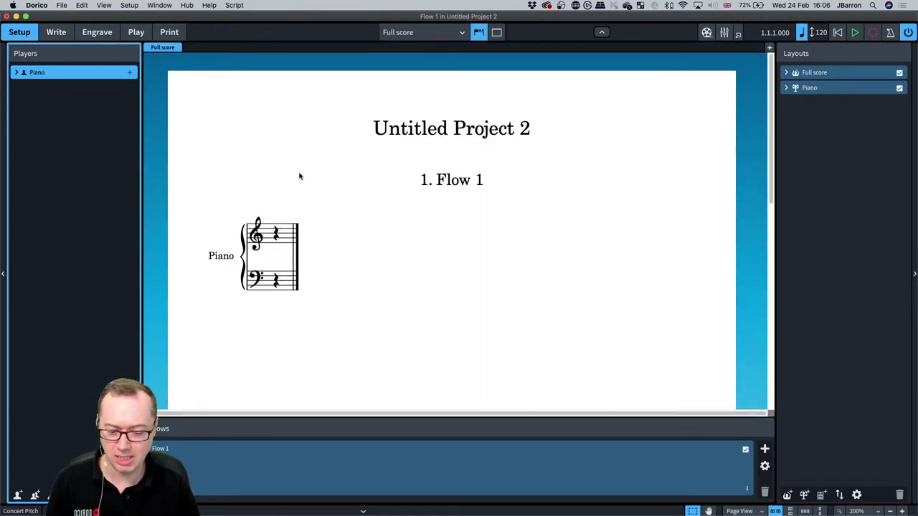
Enter Engrave mode and open the First master page of the Default Full Score set for editing.
key(super+3)
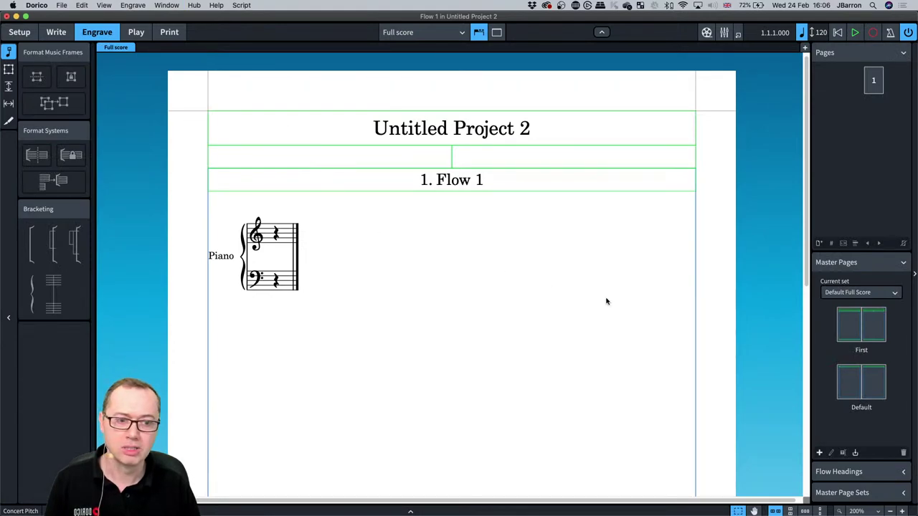
double_click(848, 332)
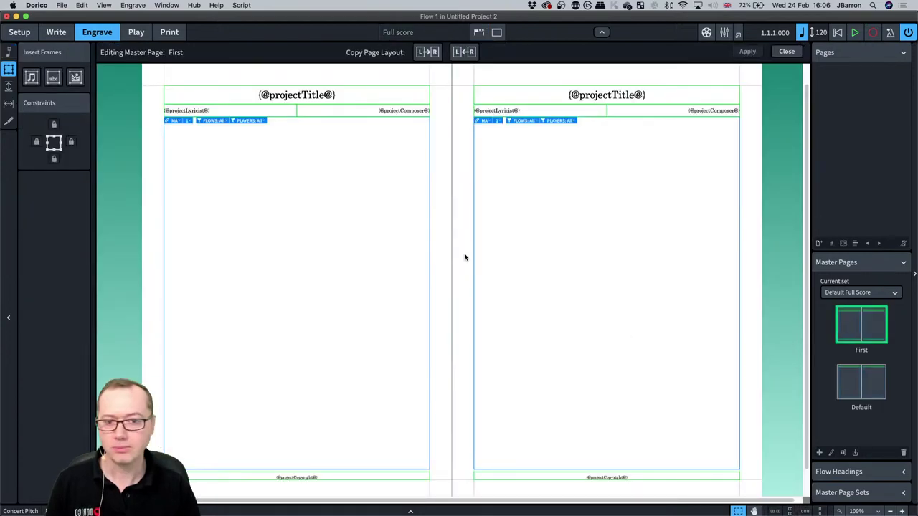
scroll(369, 206, up, 1)
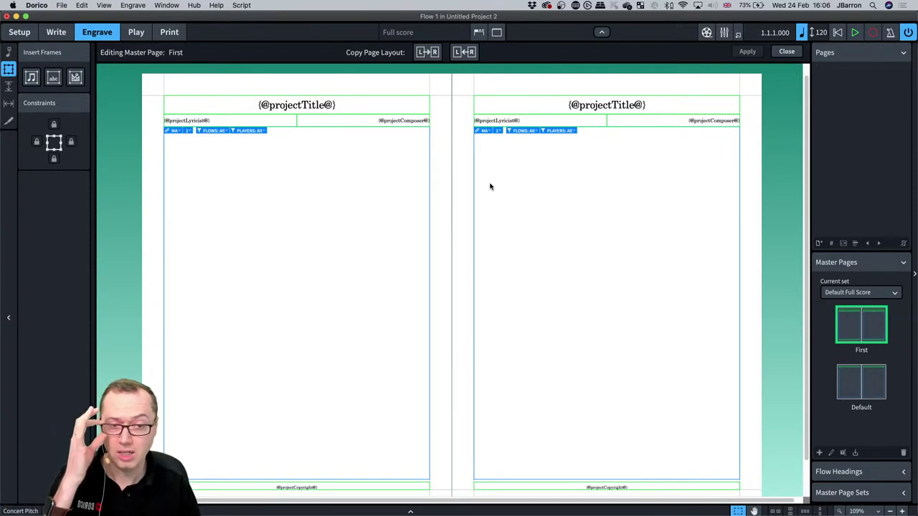
Draw a text frame and a graphics frame side by side within the left page's music frame, and copy that page layout to the right page.
click(53, 79)
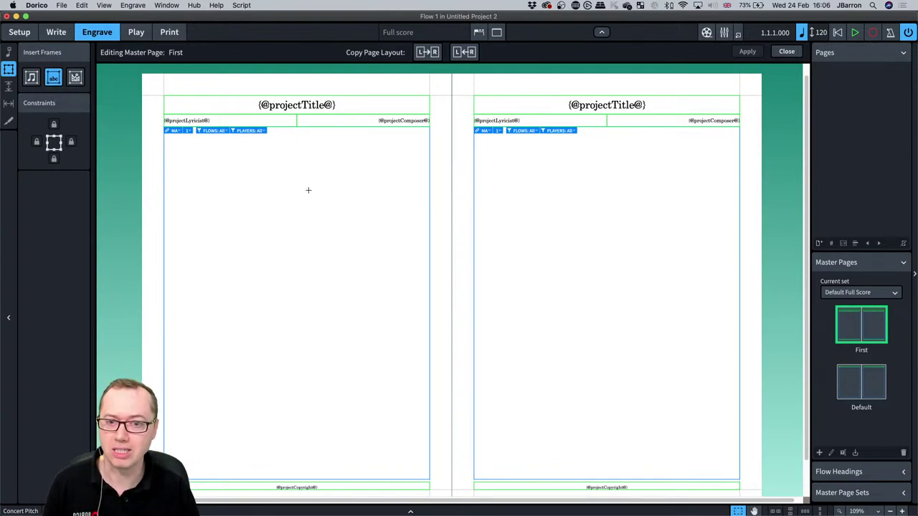
drag(327, 215, 428, 305)
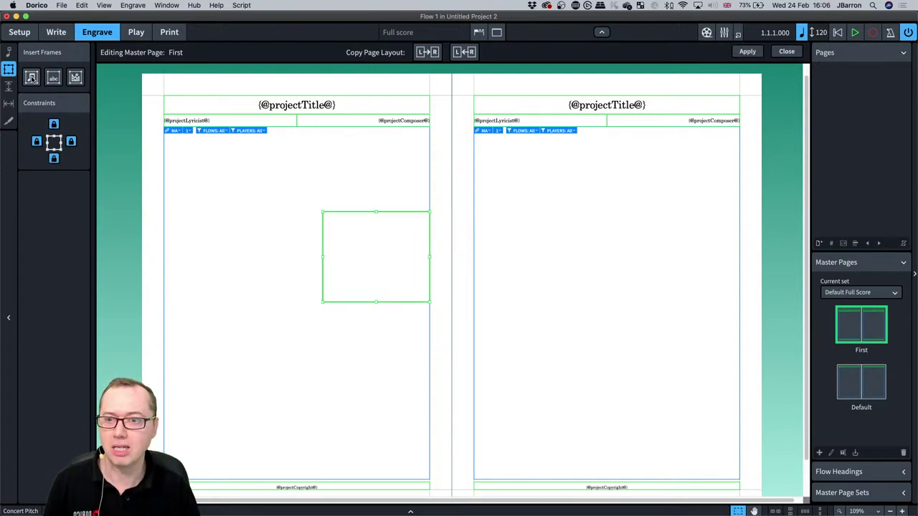
click(74, 79)
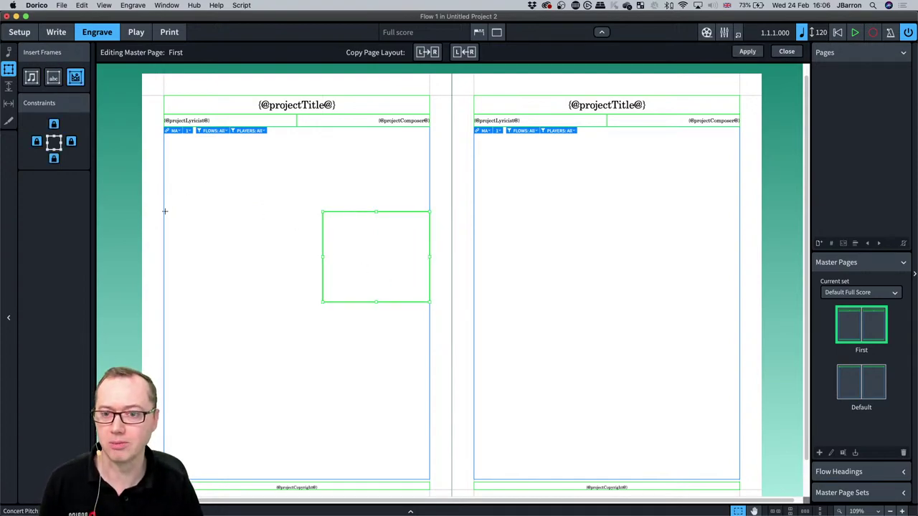
drag(174, 216, 320, 304)
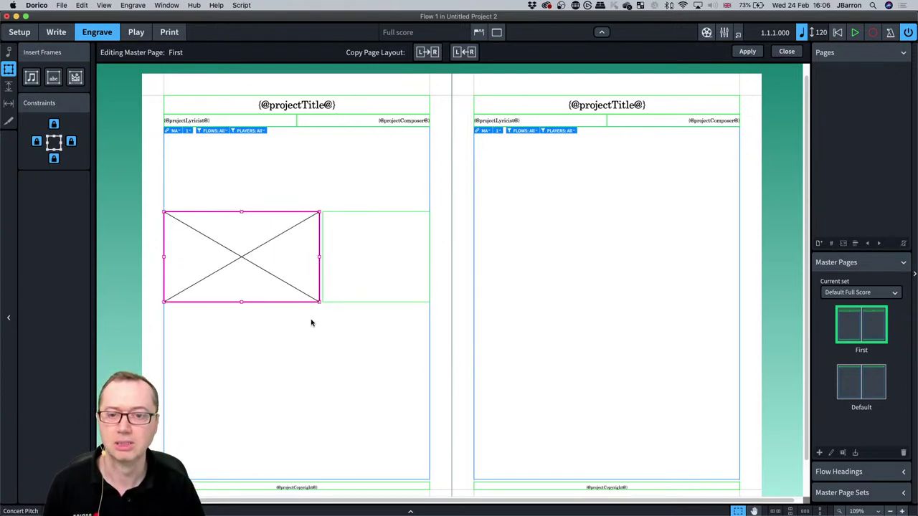
click(429, 53)
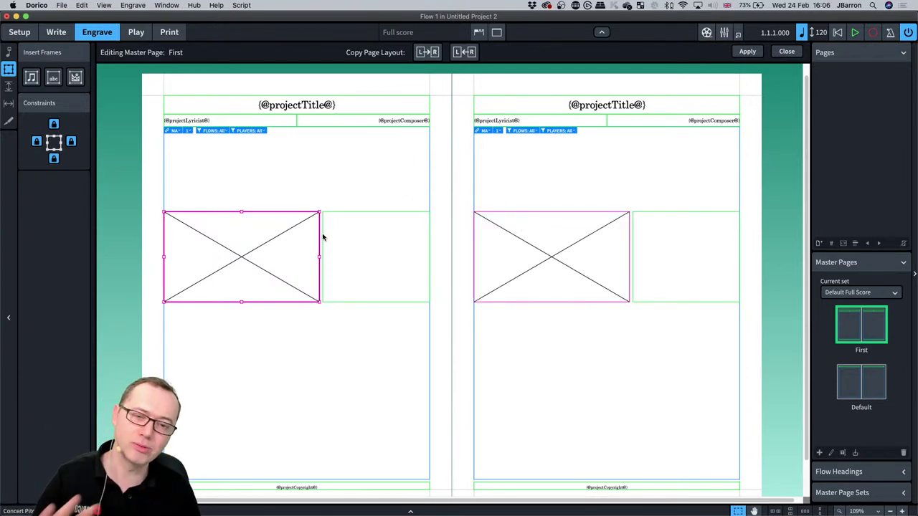
Inspect the constraints of the left page's music and heading frames, and show the properties of the project title frame.
key(super+equal)
key(super+equal)
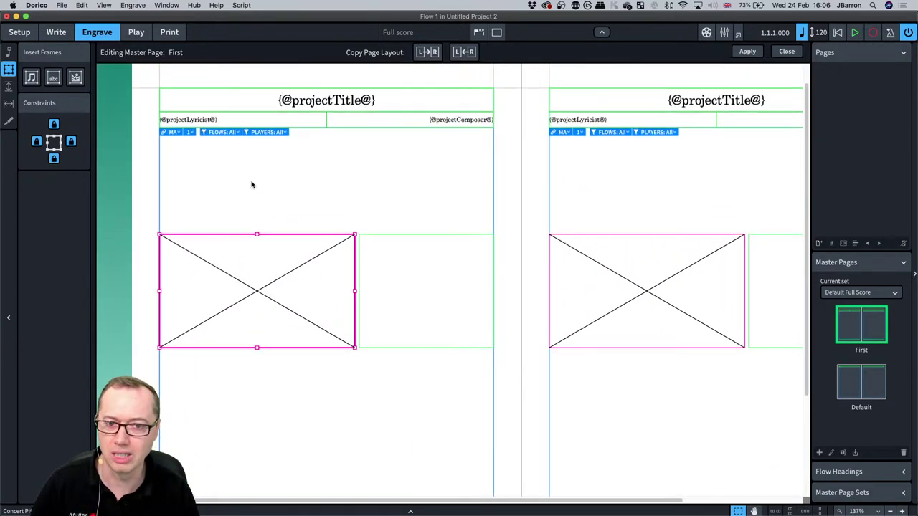
click(161, 177)
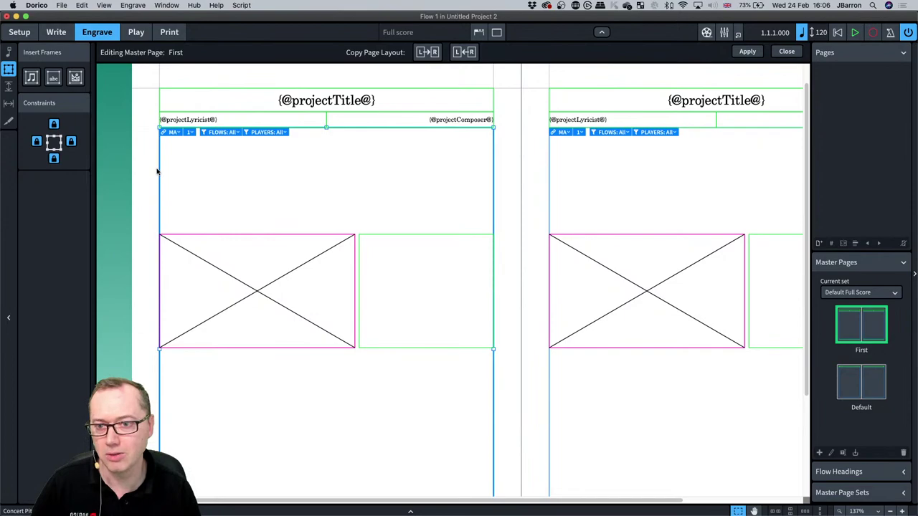
click(208, 113)
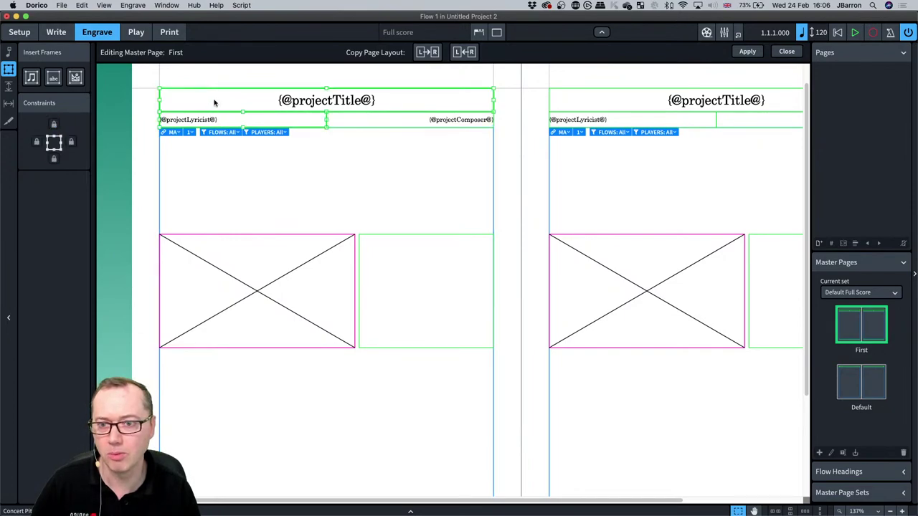
click(193, 91)
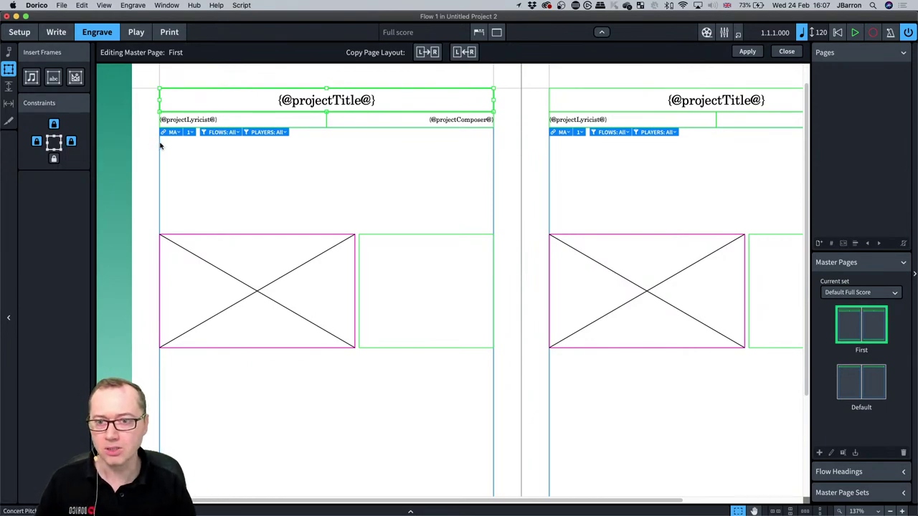
key(super+8)
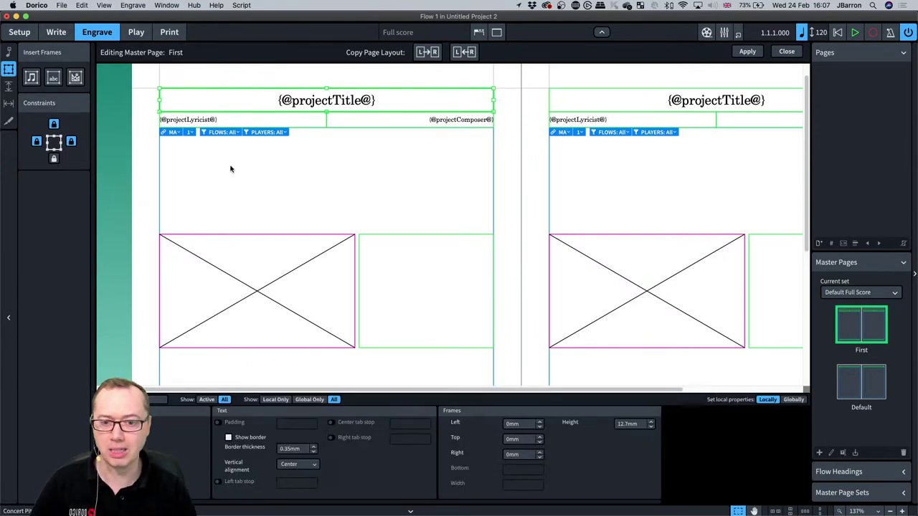
Review the edge offset properties of the left page's project title frame and music frame.
click(506, 424)
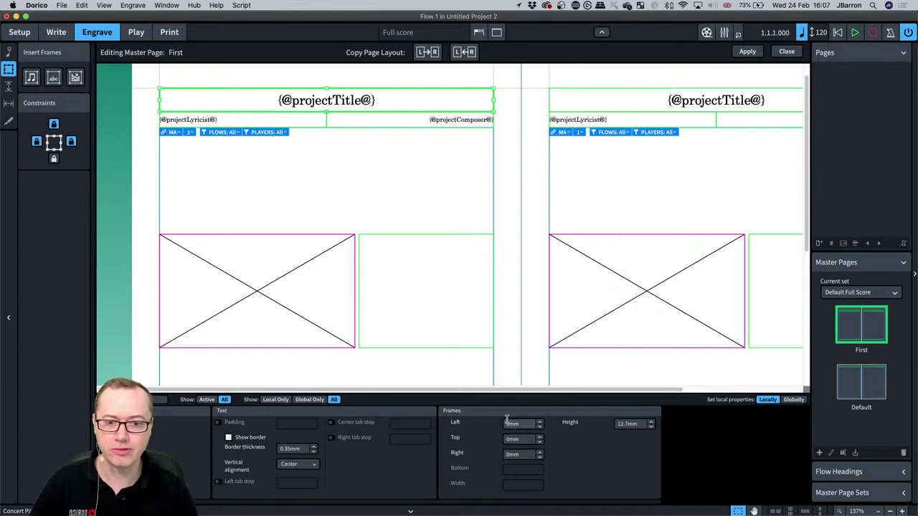
click(507, 439)
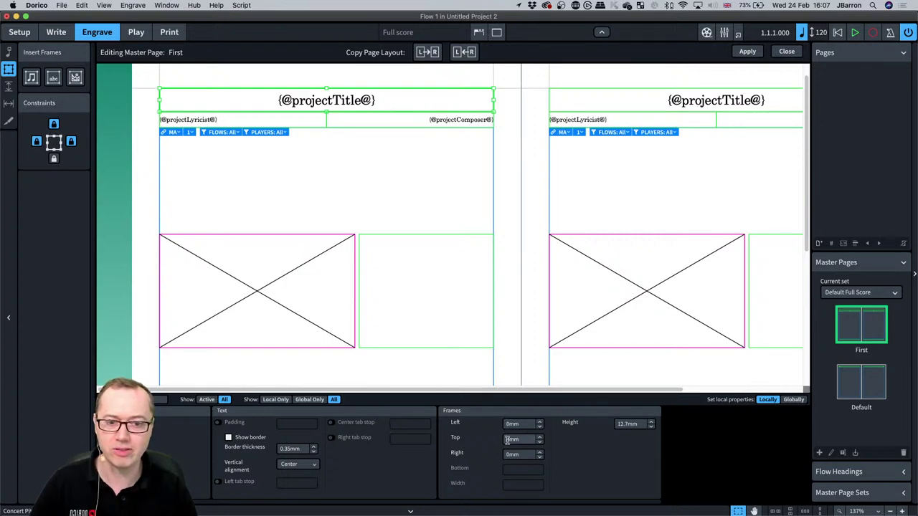
click(509, 455)
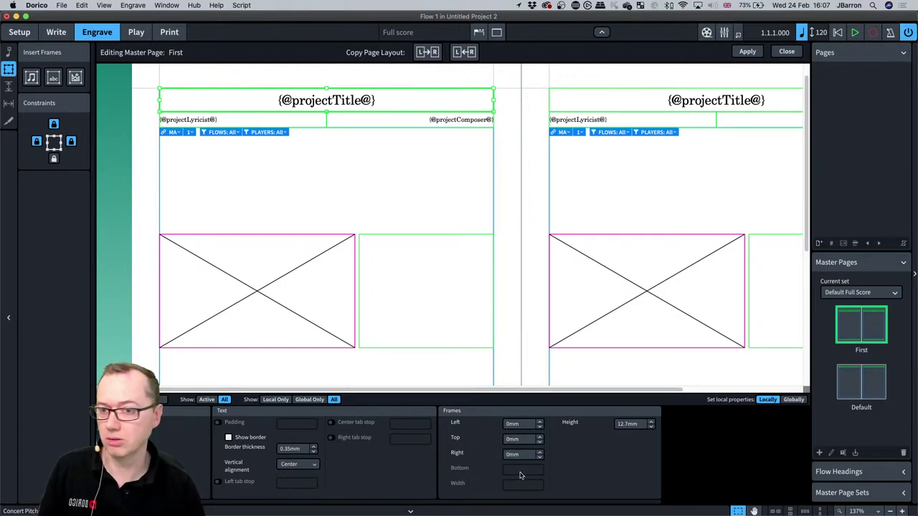
click(494, 190)
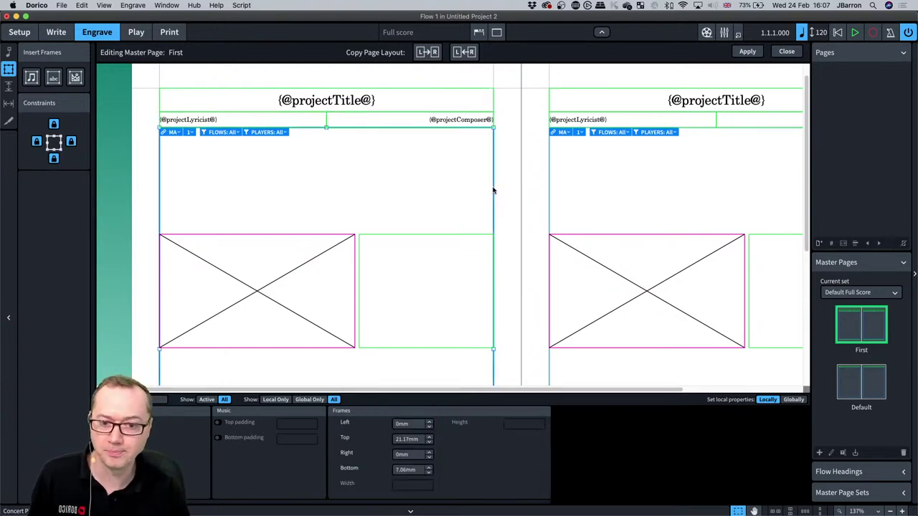
click(402, 454)
key(Tab)
click(172, 229)
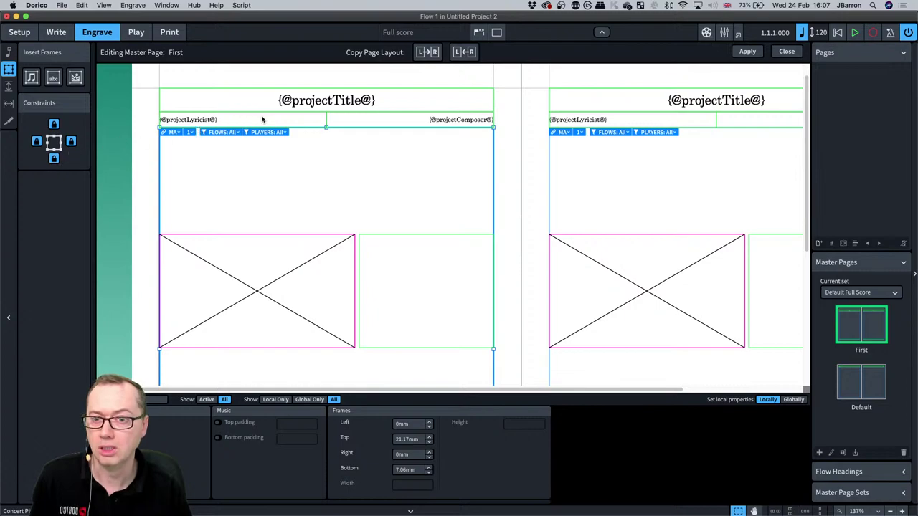
Inspect the constraints and frame properties of the left page's lyricist, graphics and empty text frames.
click(326, 119)
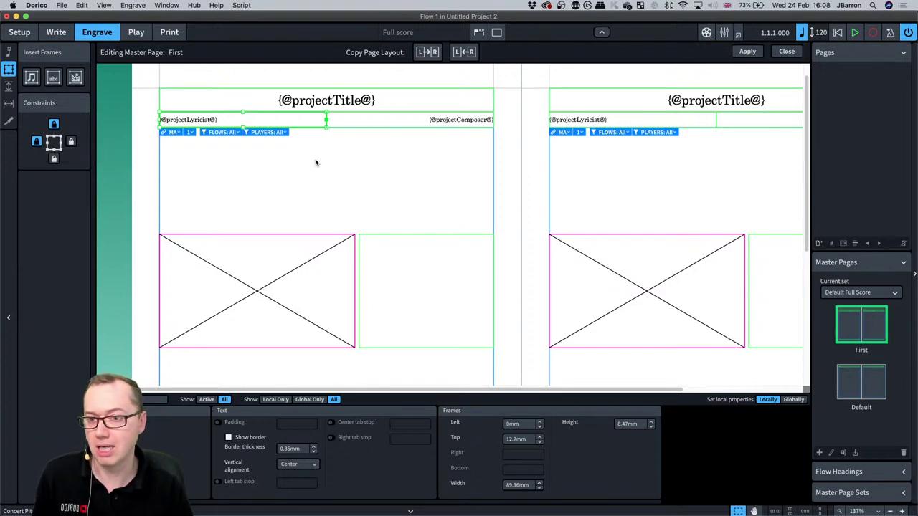
click(313, 237)
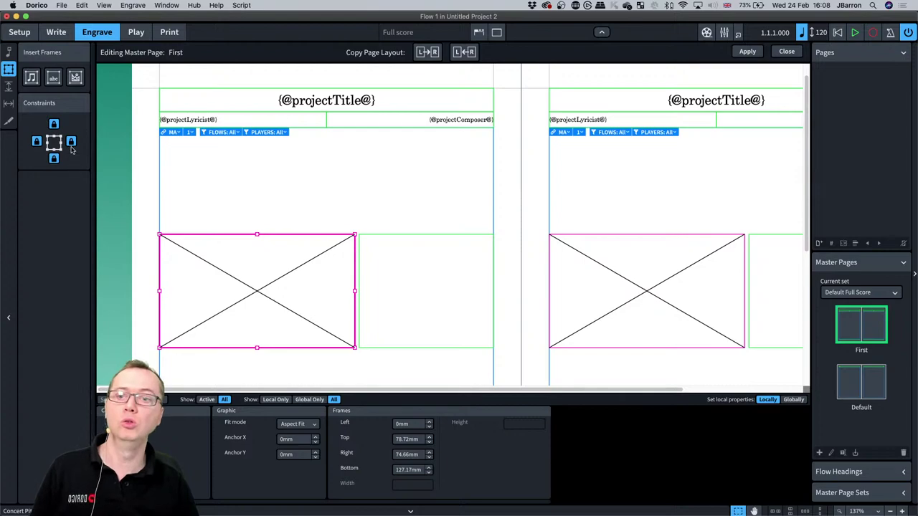
click(405, 238)
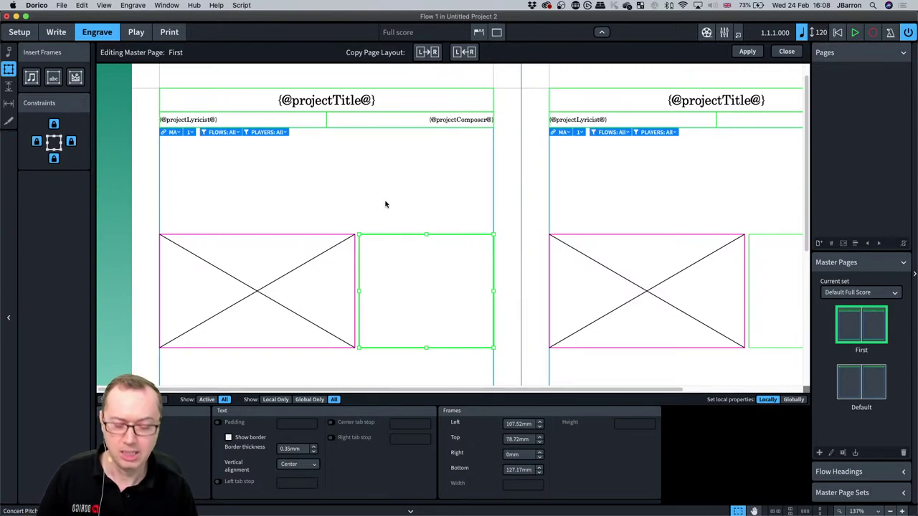
Hide the frame properties and unlock the right and top constraints of the left page's graphics frame.
key(super+8)
key(super+minus)
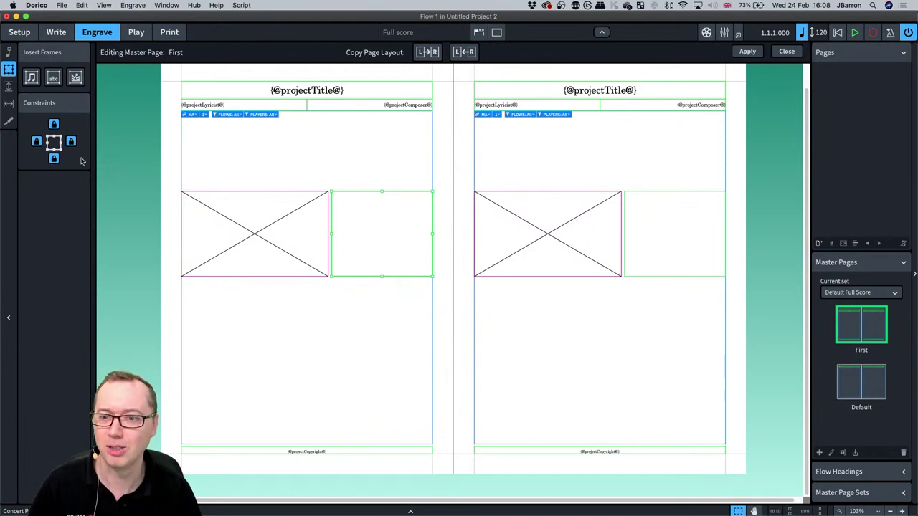
click(227, 194)
click(71, 142)
click(54, 124)
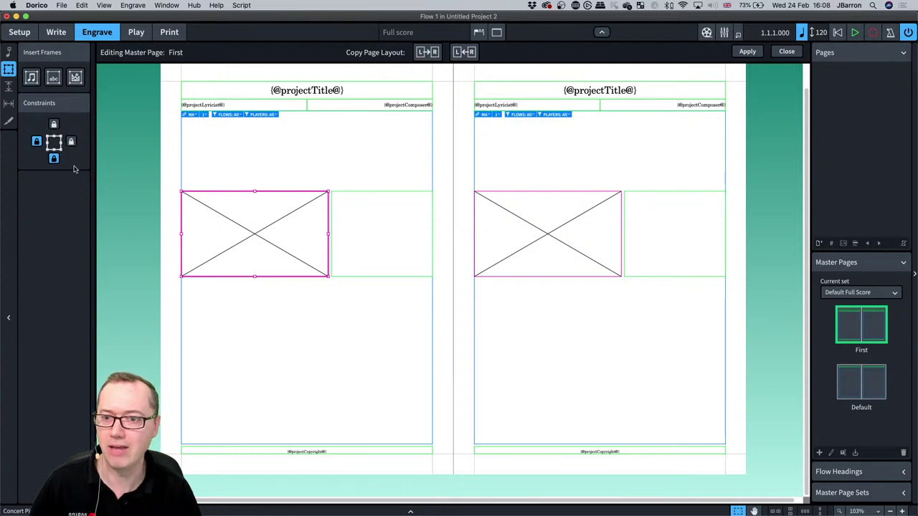
Unlock the left and bottom constraints of the empty text frame on the left page.
click(364, 195)
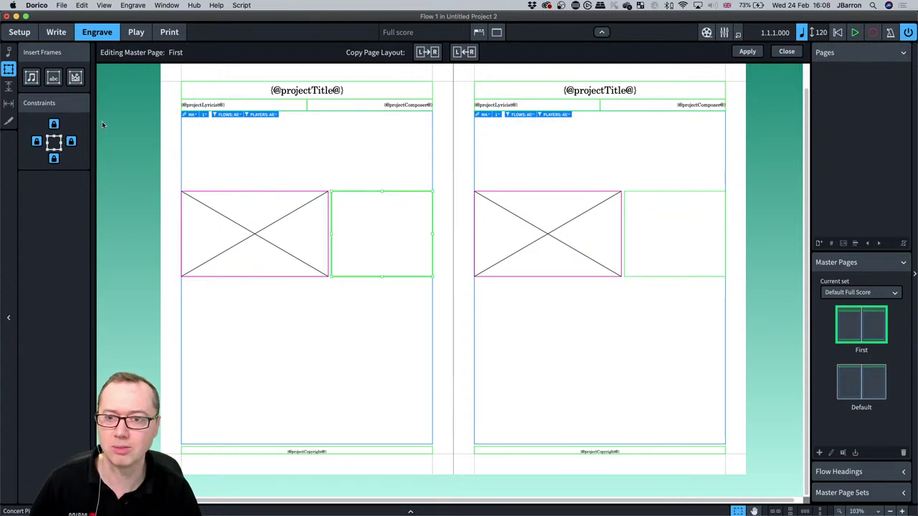
click(36, 141)
click(53, 159)
Compare the constraints of the graphics and empty text frames on the left and right pages.
click(245, 195)
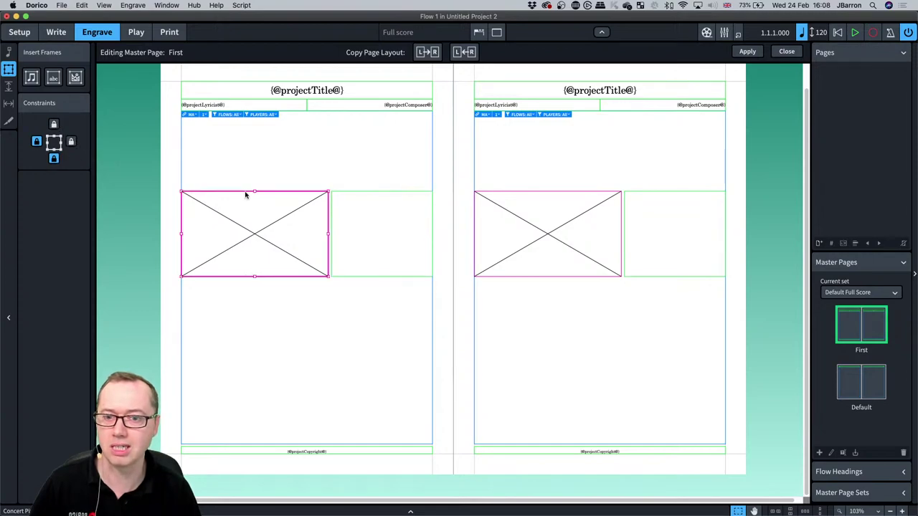
click(354, 195)
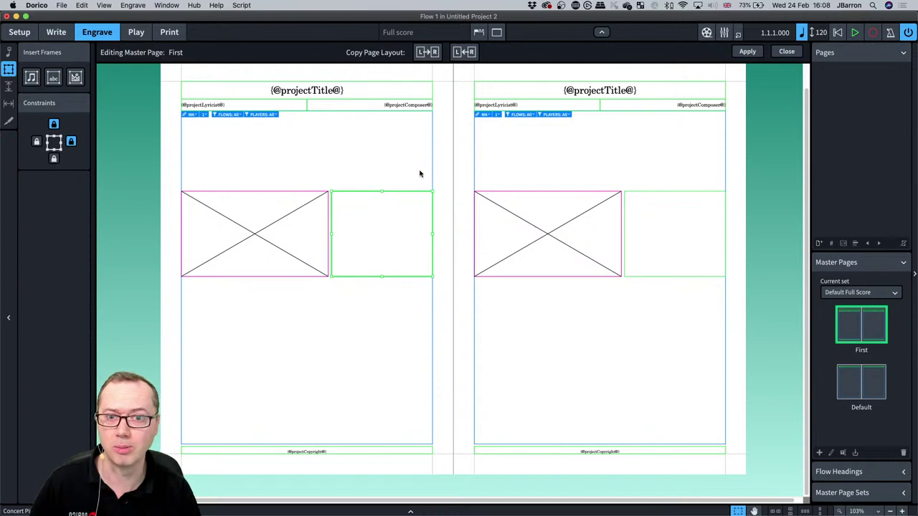
click(661, 194)
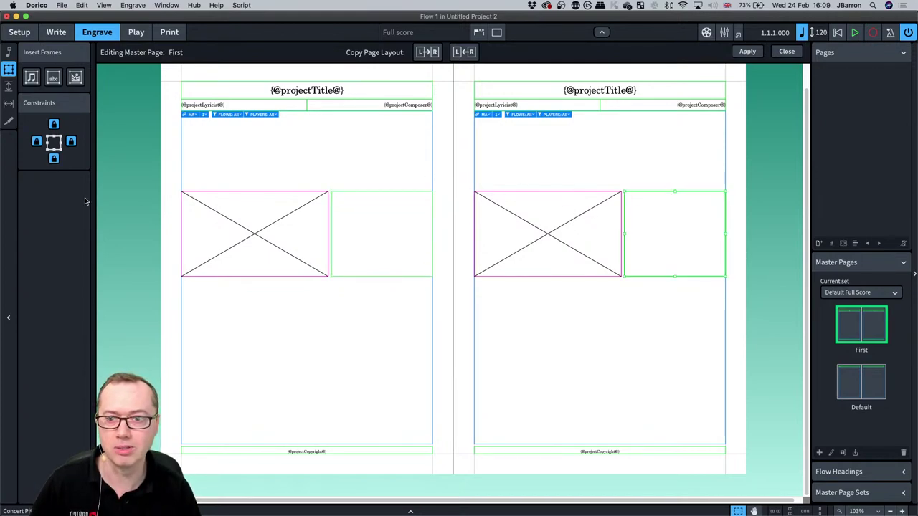
click(543, 194)
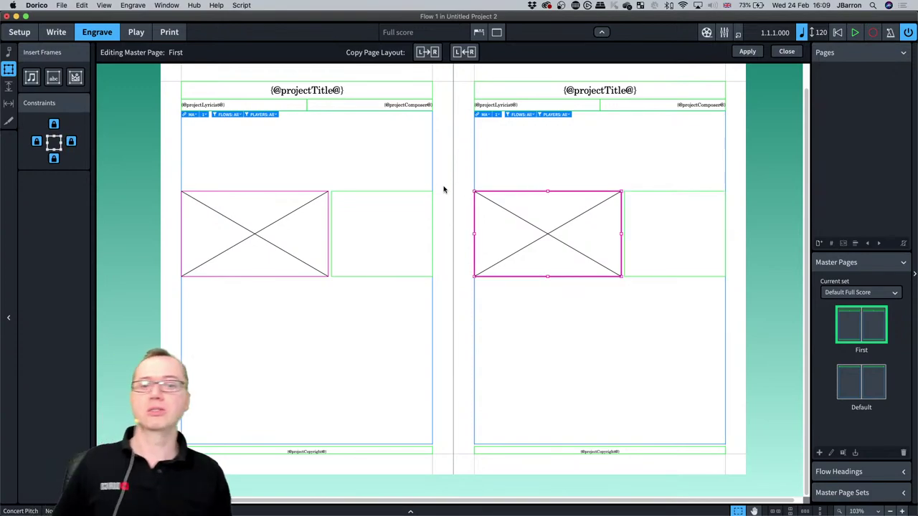
click(361, 201)
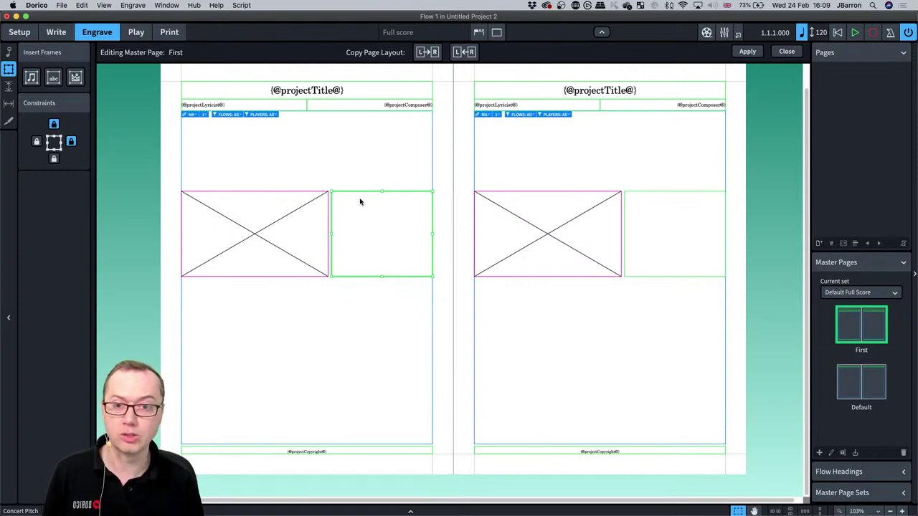
key(super+shift+l)
drag(392, 100, 472, 236)
key(Escape)
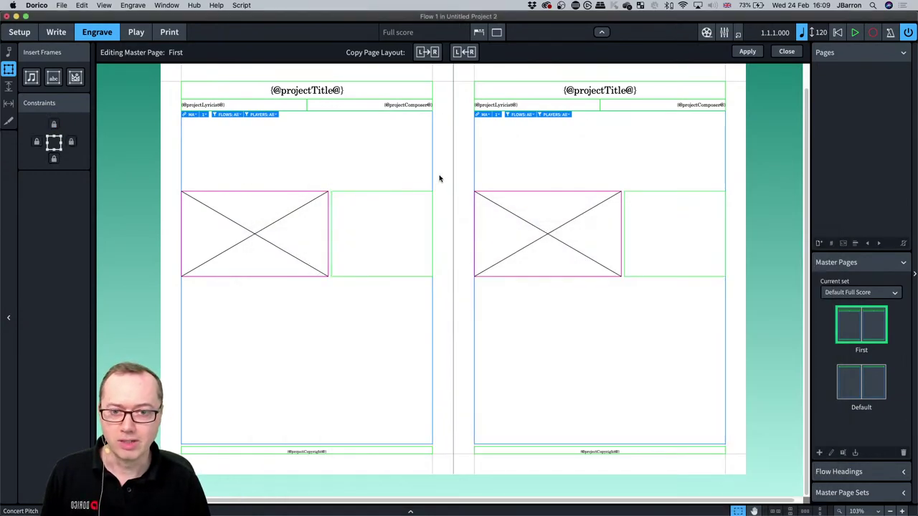
Change the full score layout's page size to A3 in Layout Options, apply it and close the dialog.
scroll(438, 179, up, 2)
scroll(439, 179, down, 3)
scroll(440, 179, down, 4)
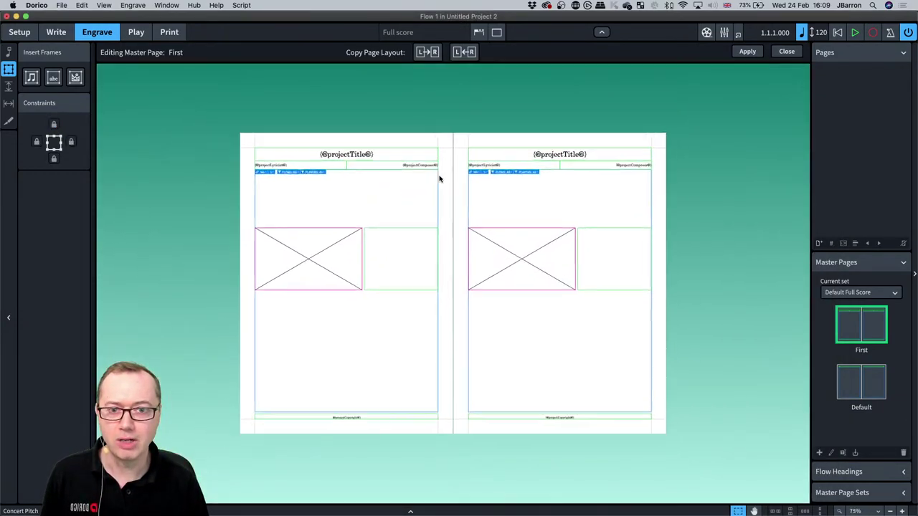
key(super+shift+l)
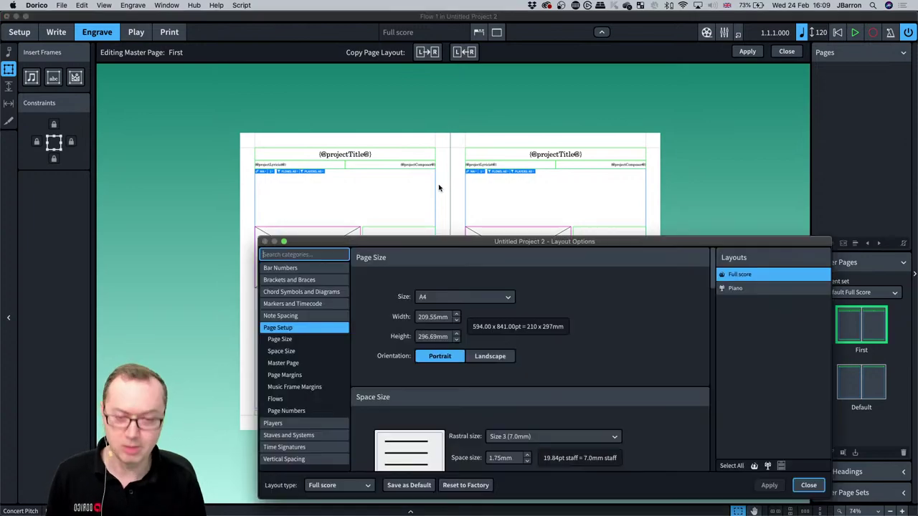
click(472, 300)
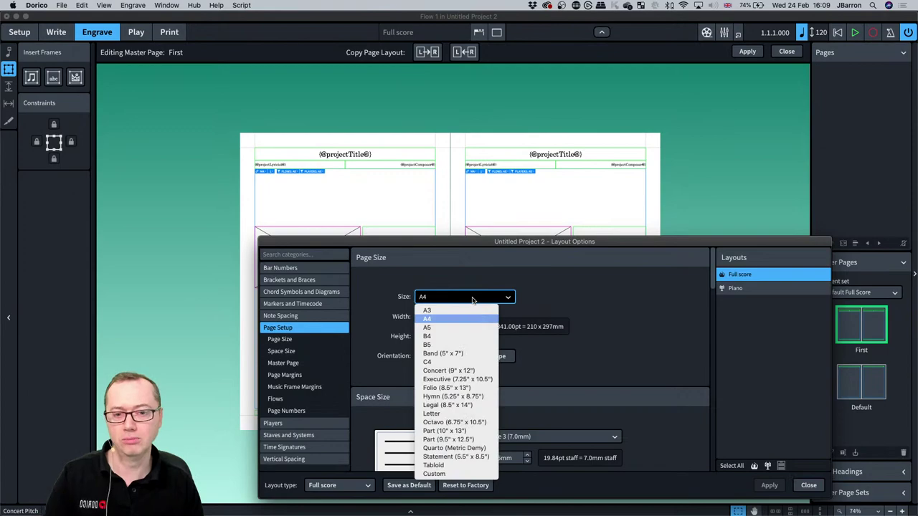
click(464, 310)
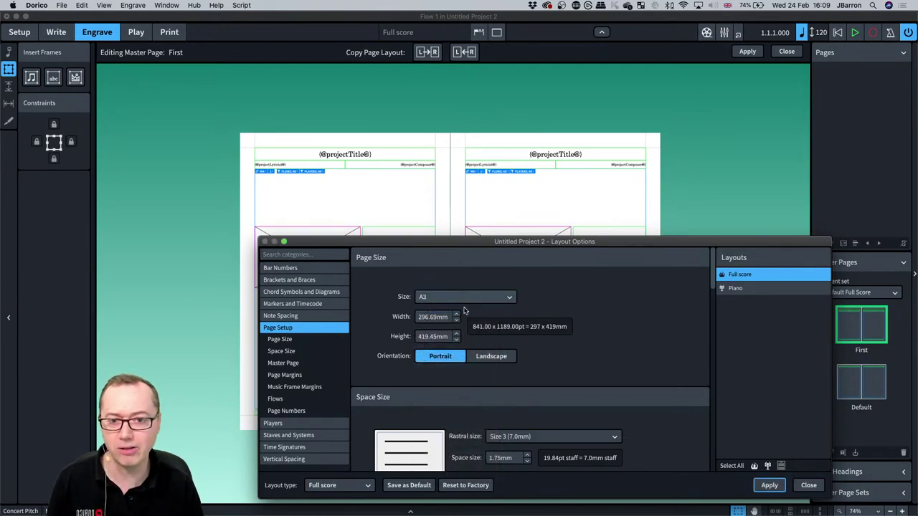
click(766, 486)
key(Escape)
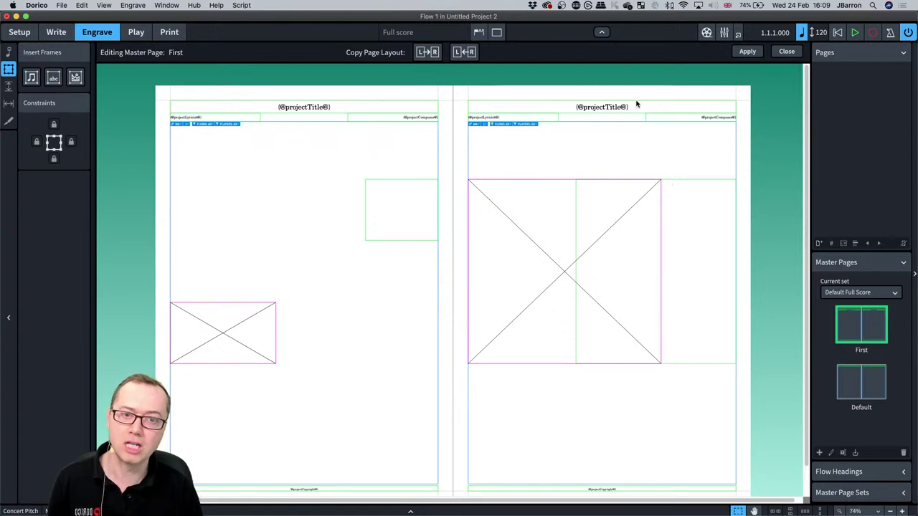
Examine the frame offsets of the right page's fully constrained text frame, and hide the properties again.
key(super+8)
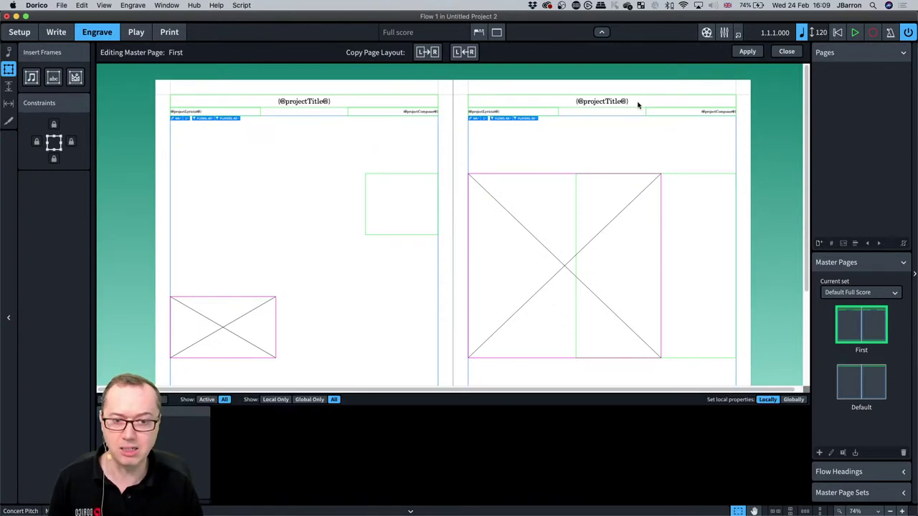
click(684, 174)
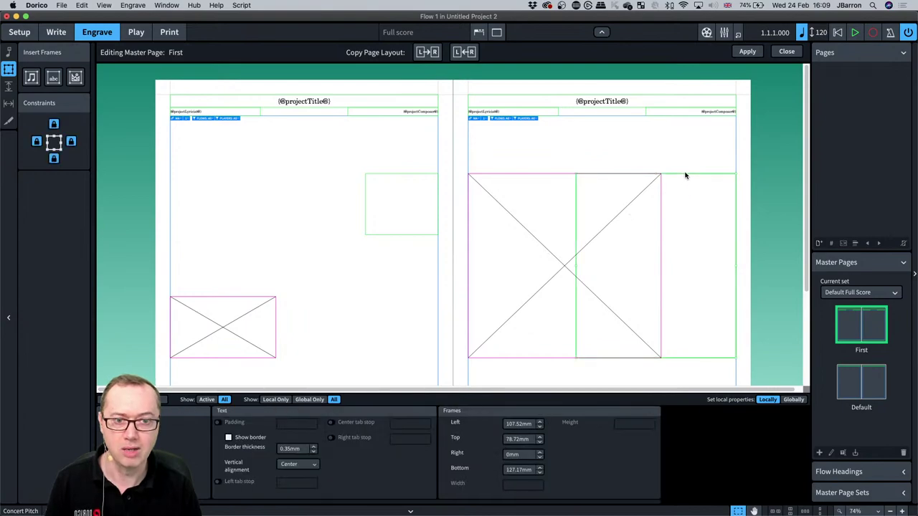
click(523, 439)
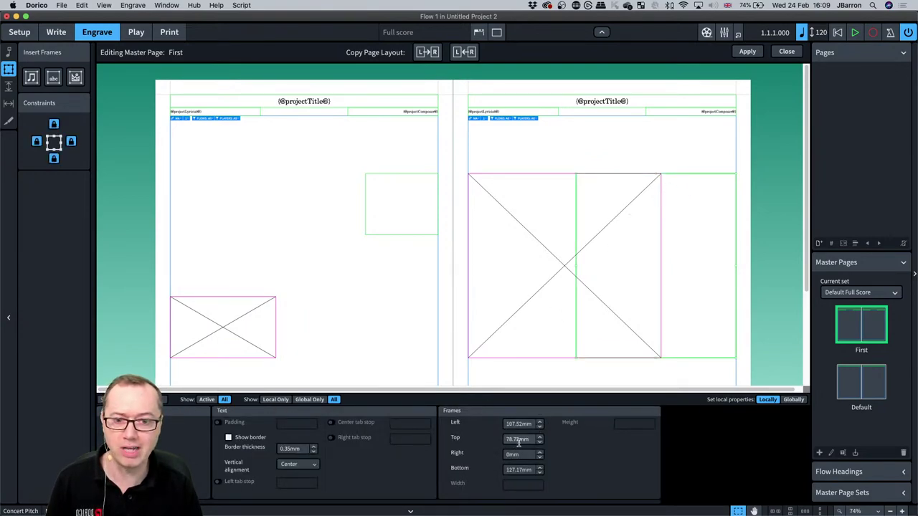
key(super+8)
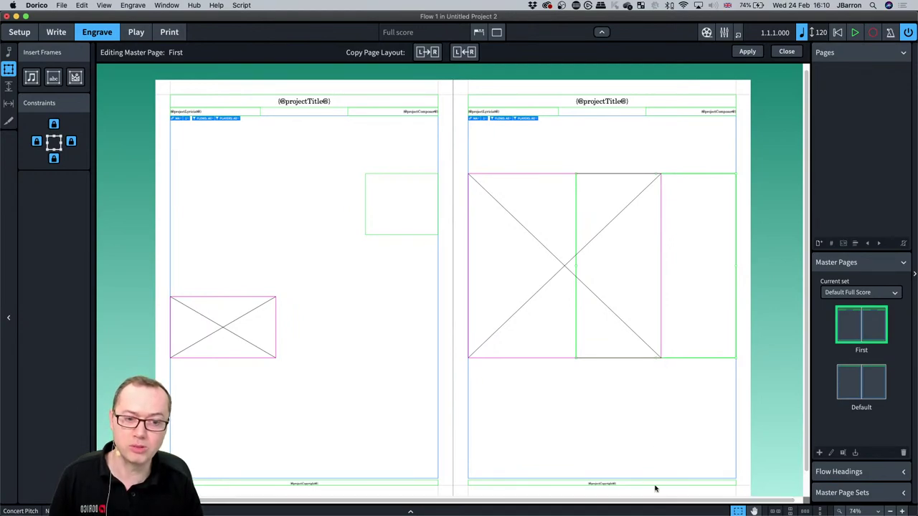
Inspect the constraints, offsets and size of the empty text frame on the left page.
scroll(648, 452, down, 2)
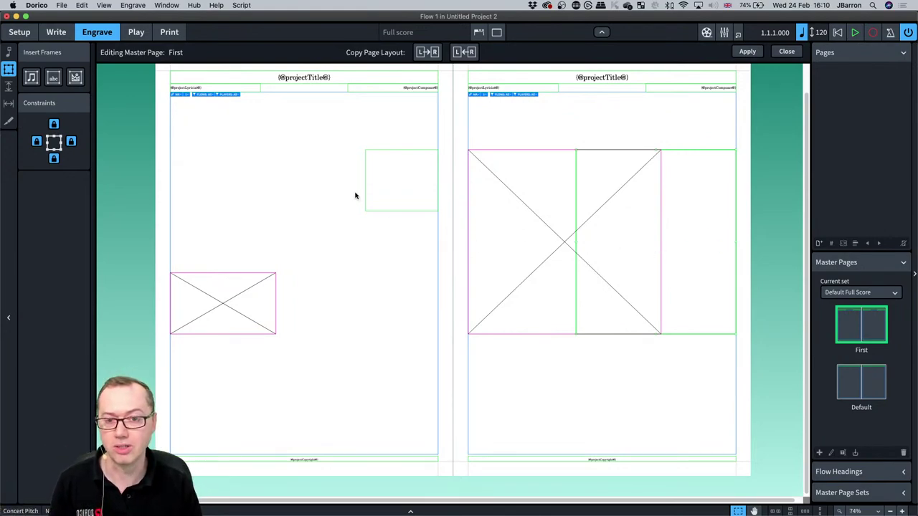
scroll(358, 155, up, 1)
click(405, 154)
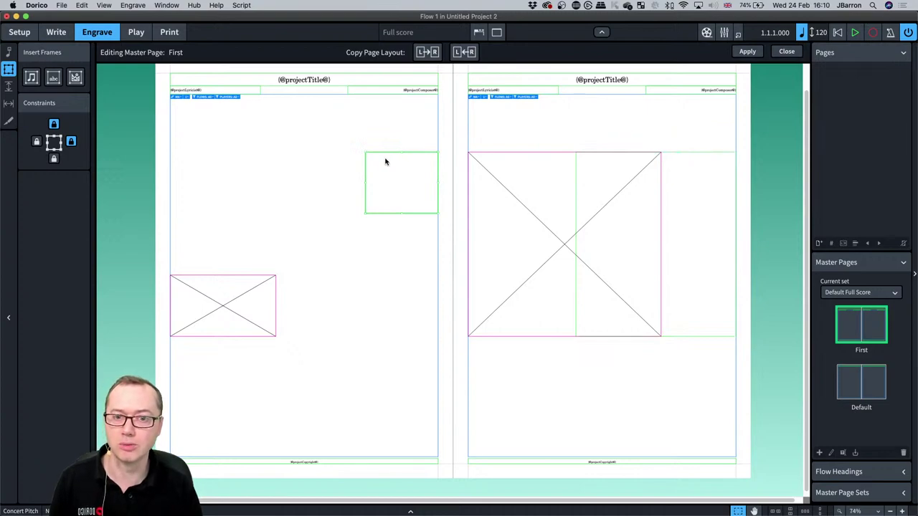
scroll(398, 156, up, 2)
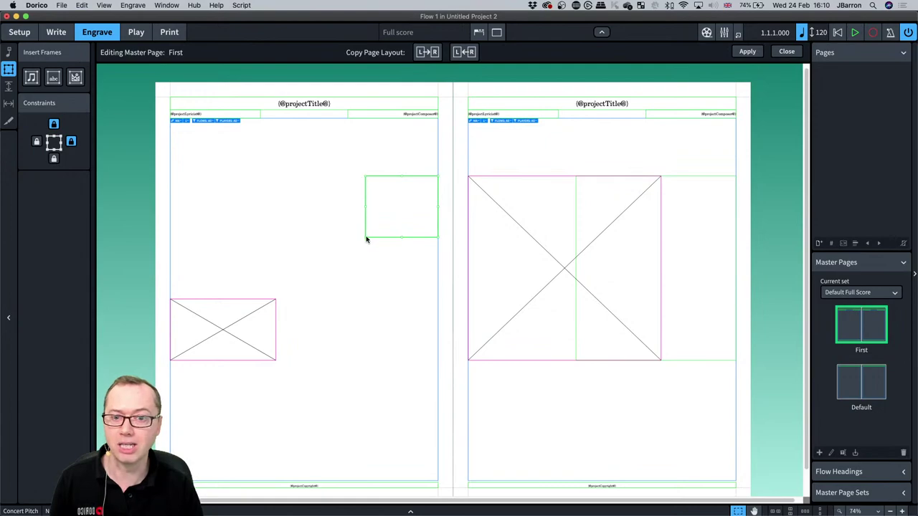
key(super+8)
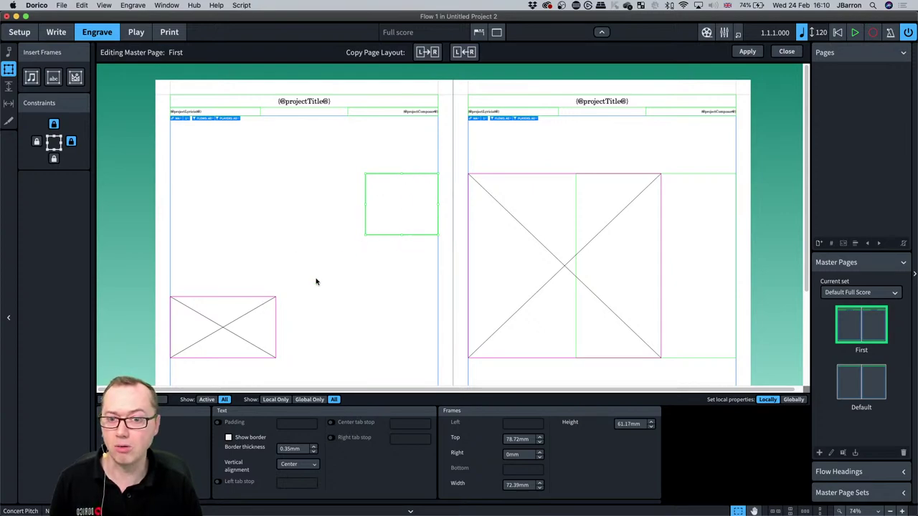
Inspect the constraints, offsets and size of the graphics frame on the left page.
scroll(255, 323, down, 1)
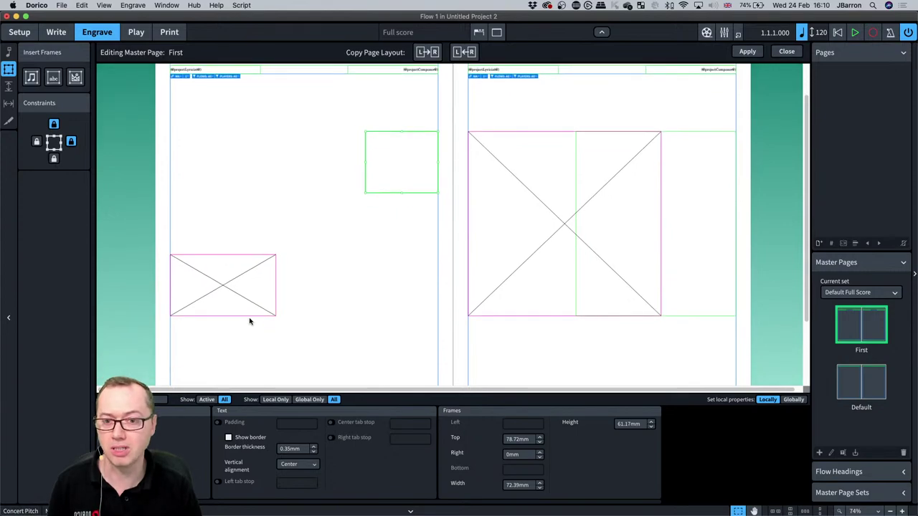
click(248, 320)
scroll(250, 321, down, 1)
click(238, 300)
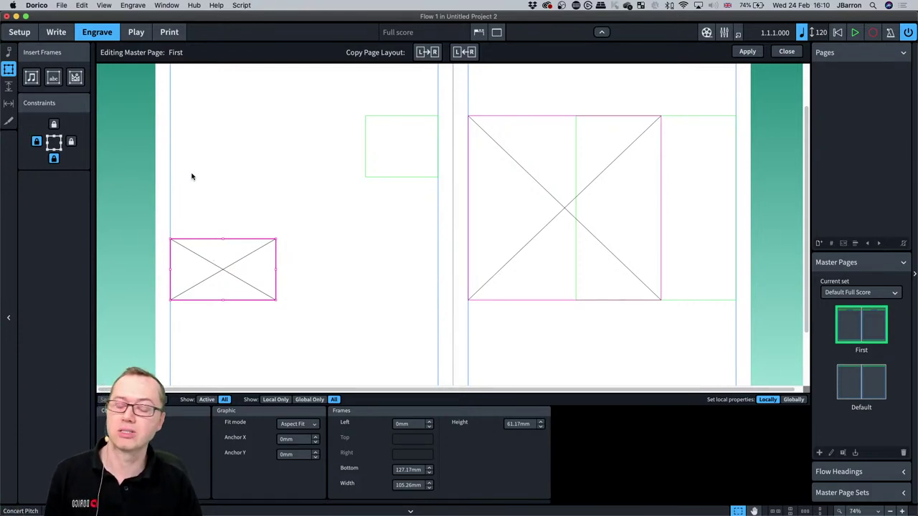
Draw a graphics frame near the upper margin of the left page, check its default constraints, and delete it.
key(super+minus)
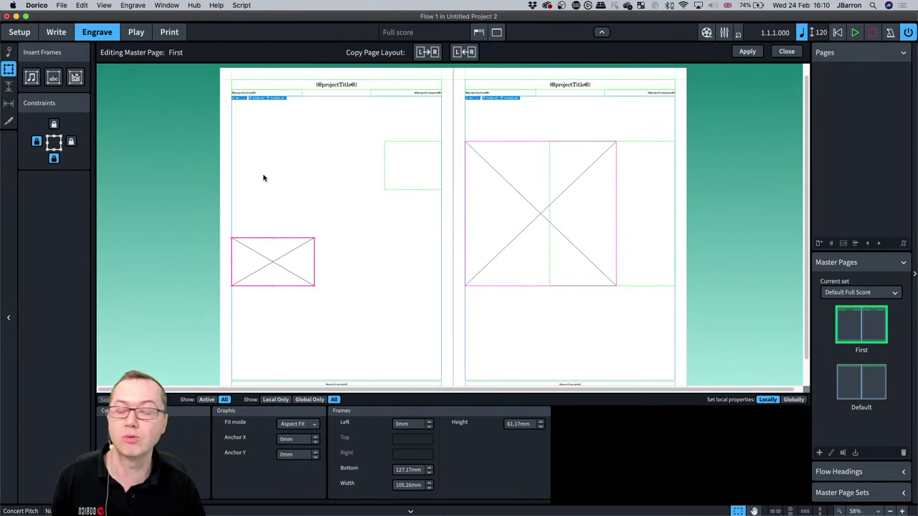
key(super+equal)
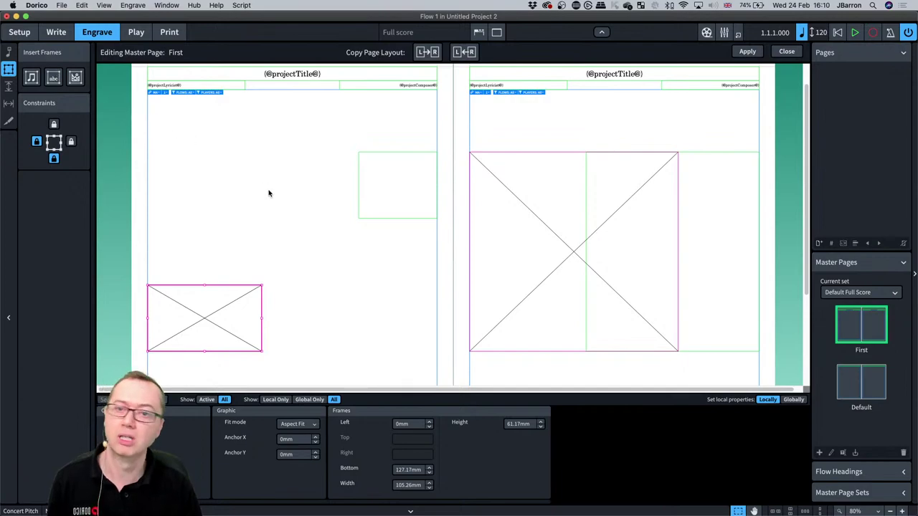
click(76, 77)
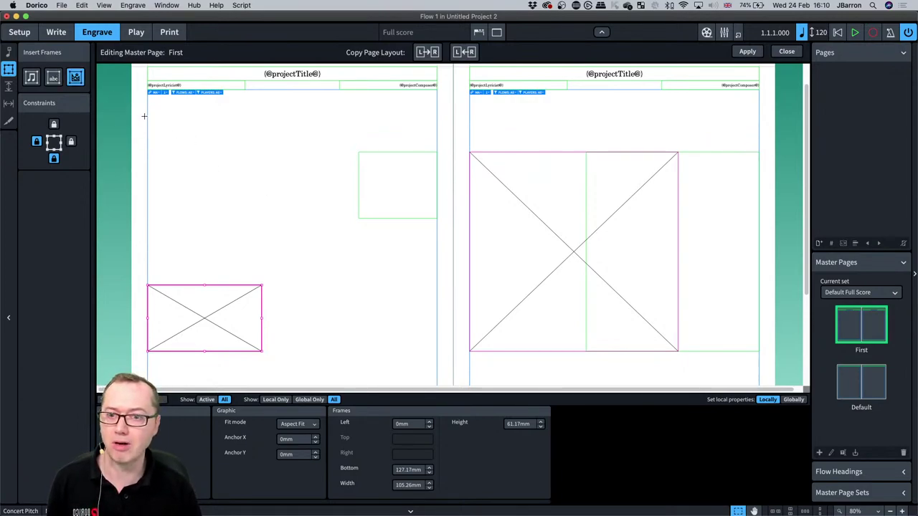
drag(146, 116, 249, 181)
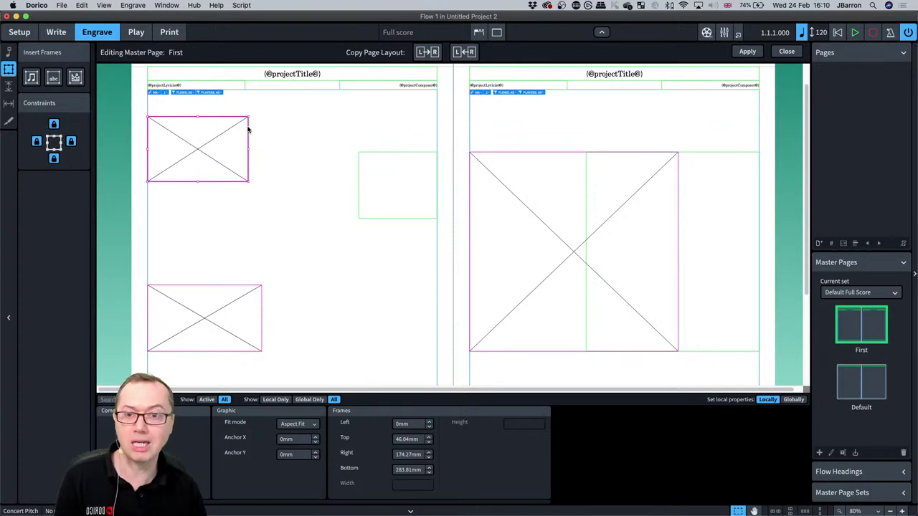
key(Delete)
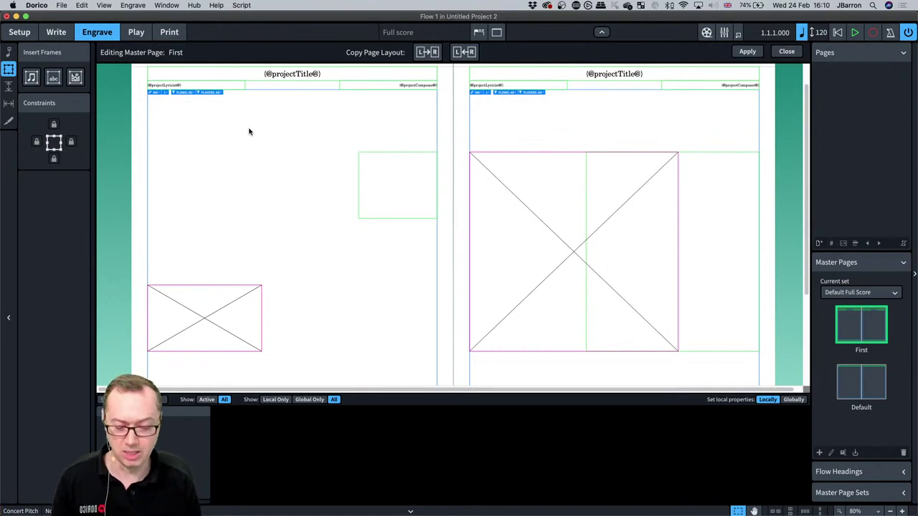
Hide the properties and set the full score layout's page size to A4 in Layout Options, applying the change.
key(super+8)
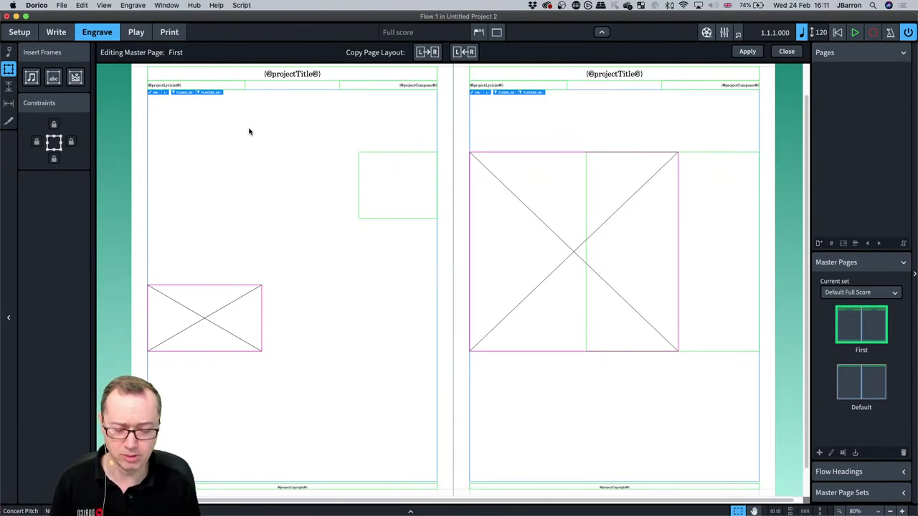
key(super+shift+l)
click(436, 297)
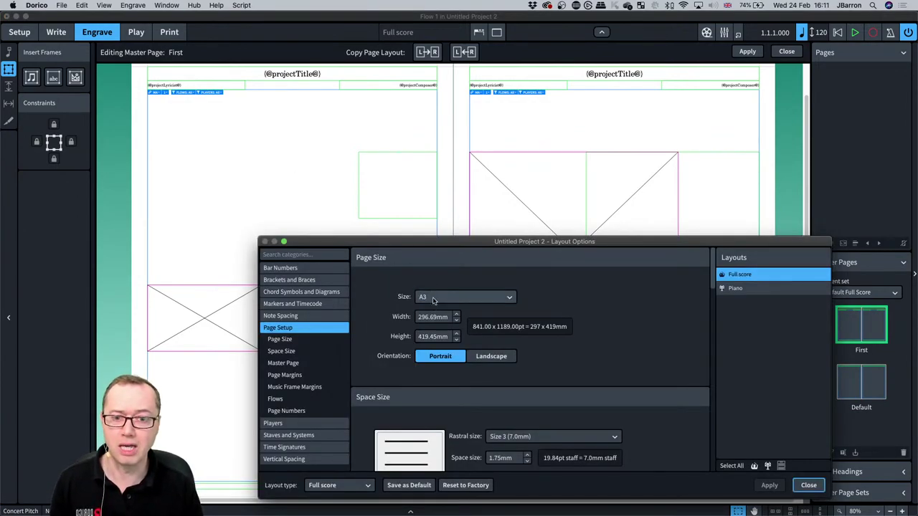
click(433, 319)
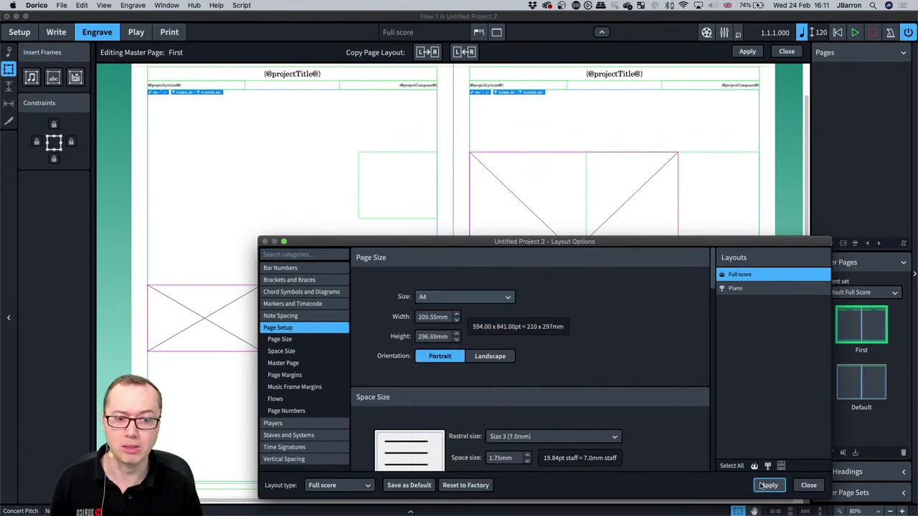
drag(442, 242, 435, 200)
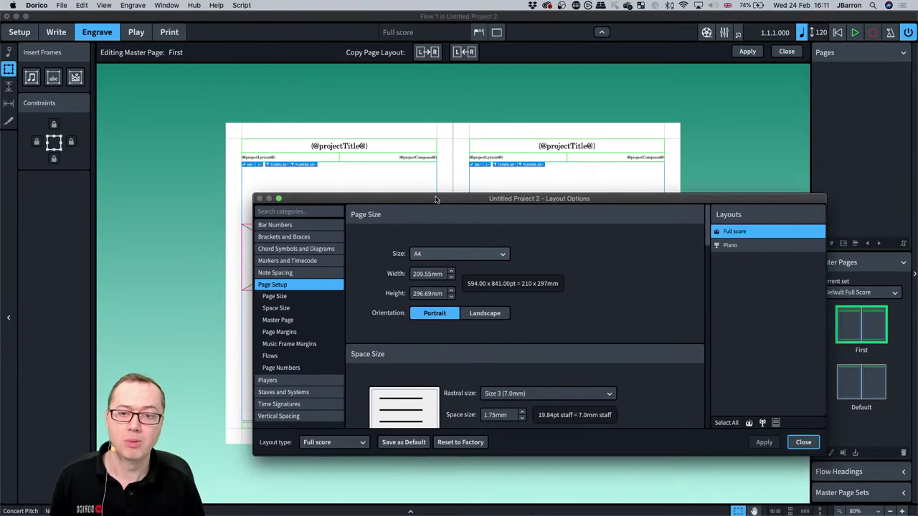
Change the full score's page size to Letter, apply it, compare the frames on the master page, and close Layout Options.
click(438, 254)
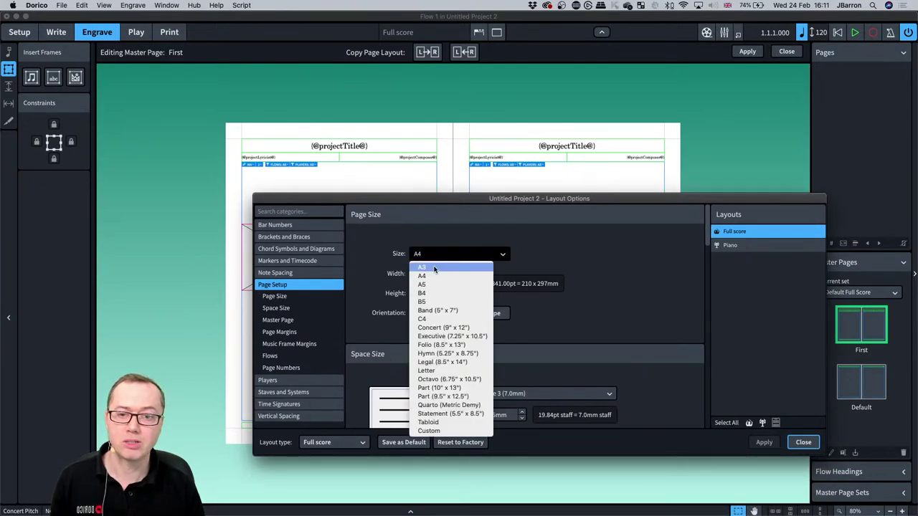
click(434, 369)
drag(483, 200, 511, 367)
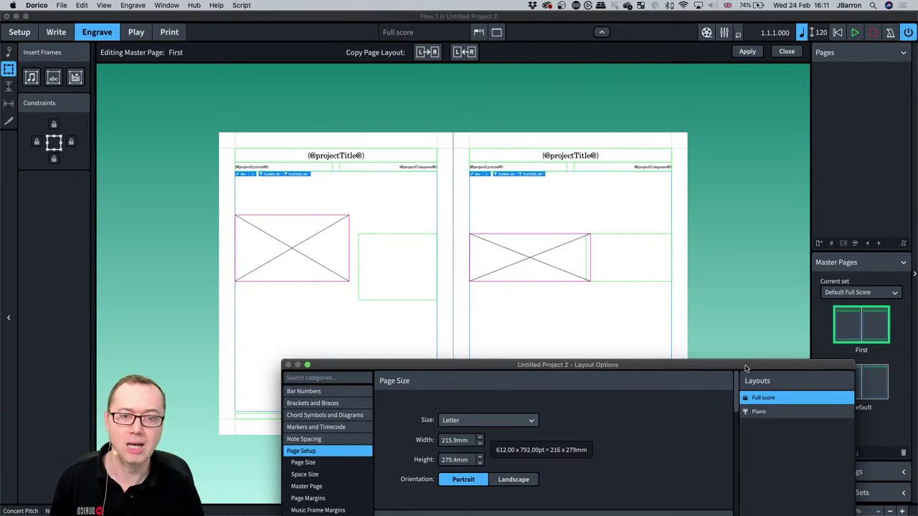
drag(745, 368, 677, 195)
click(771, 434)
Open the Default master page for editing and inspect the constraints of the left page's page number frame.
click(850, 387)
click(505, 271)
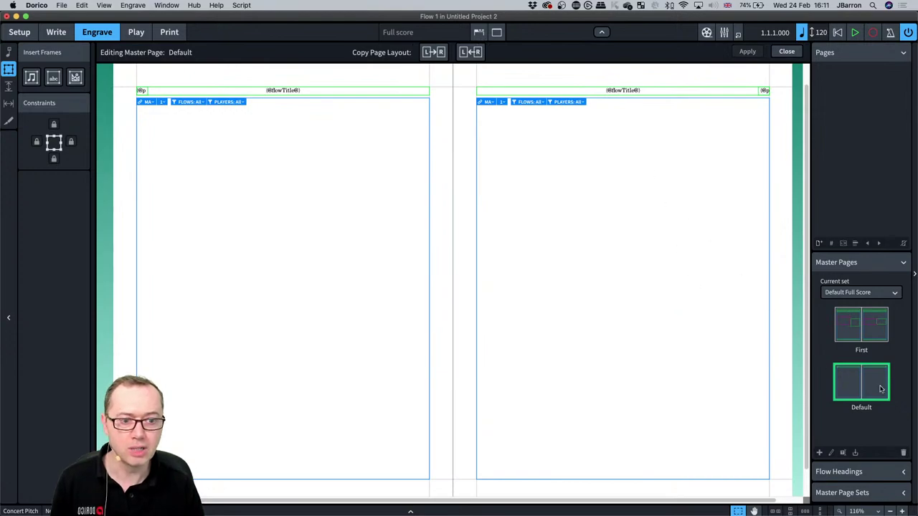
scroll(323, 131, left, 2)
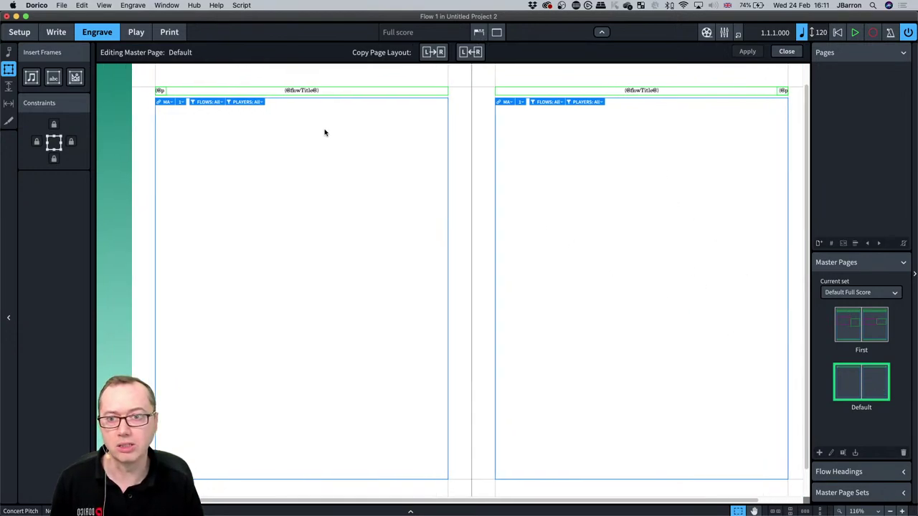
click(160, 91)
scroll(162, 95, up, 3)
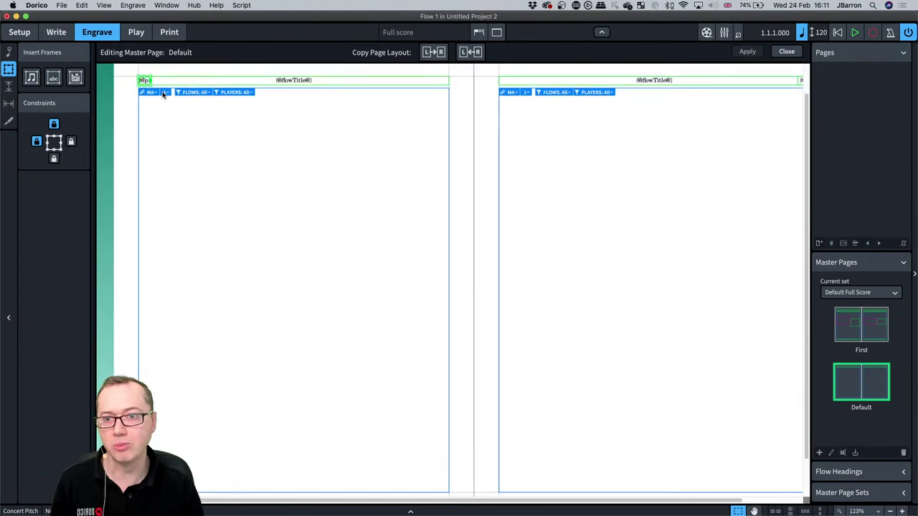
scroll(162, 94, up, 3)
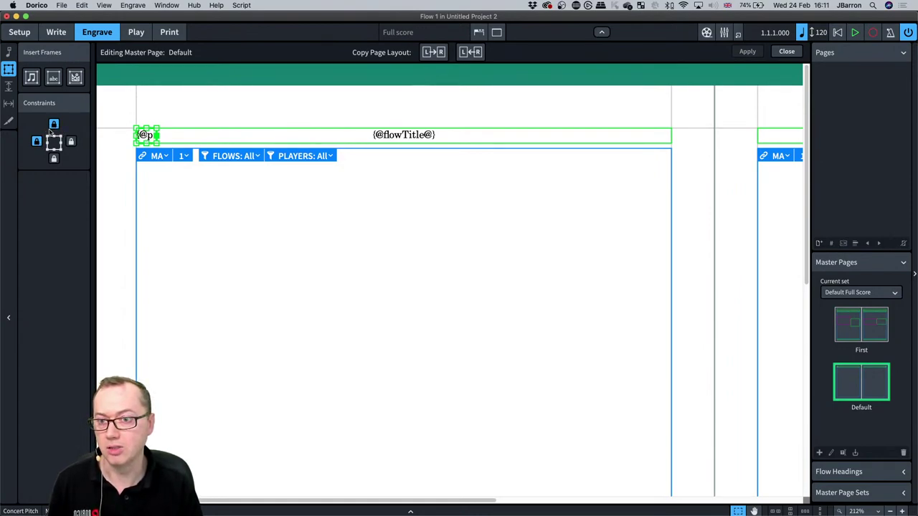
Inspect the constraints of the right page's page number frame and of its flow title frame.
scroll(250, 192, right, 10)
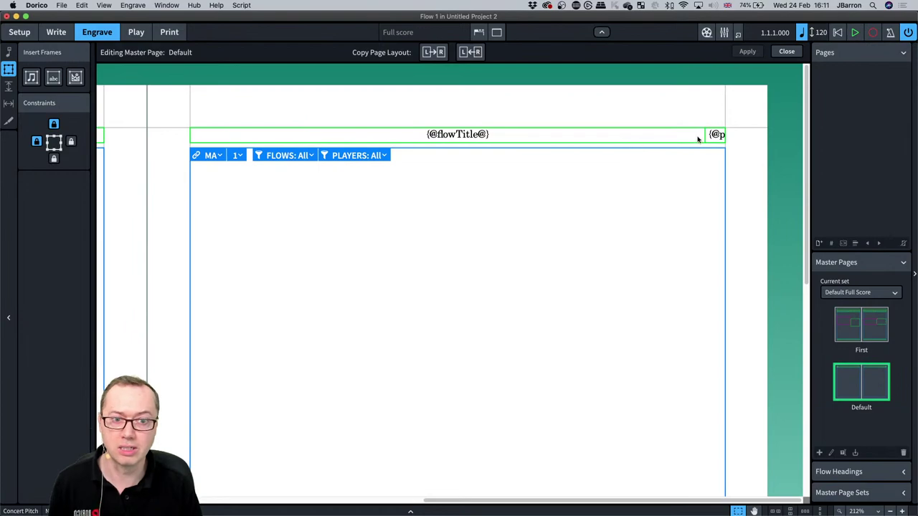
click(706, 136)
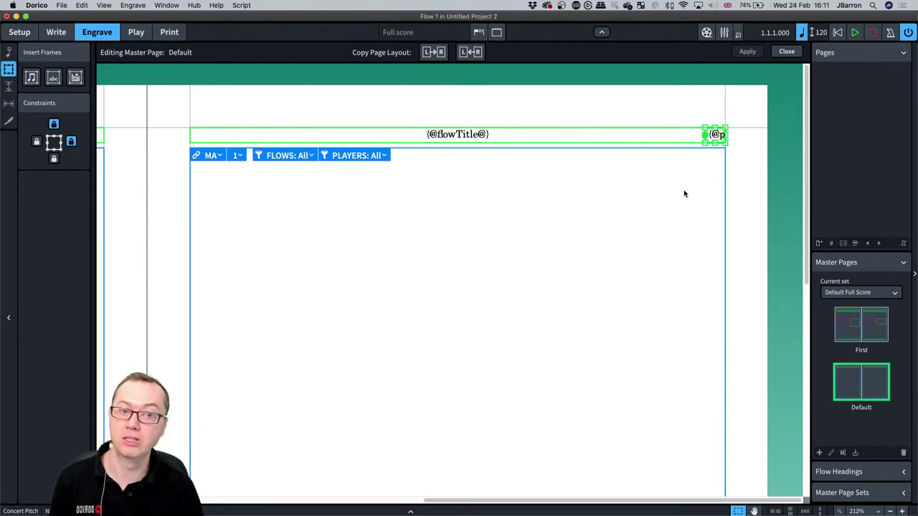
key(Escape)
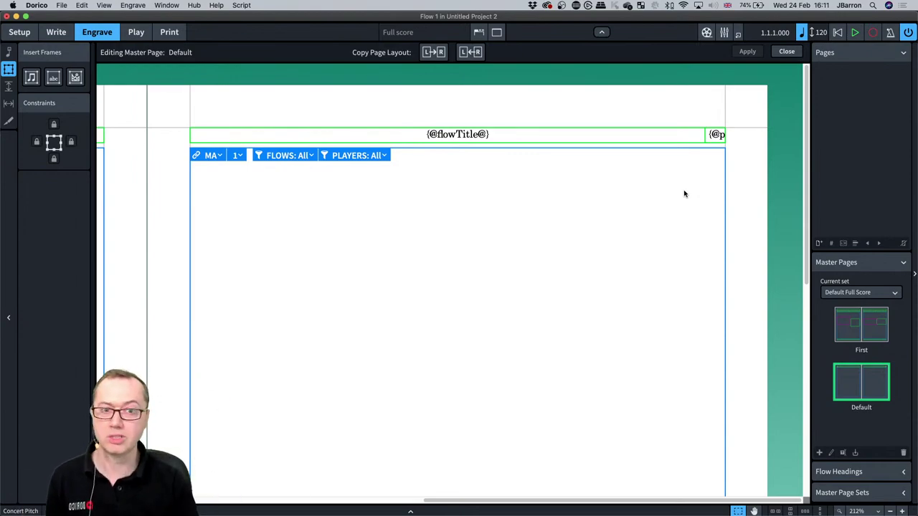
click(489, 131)
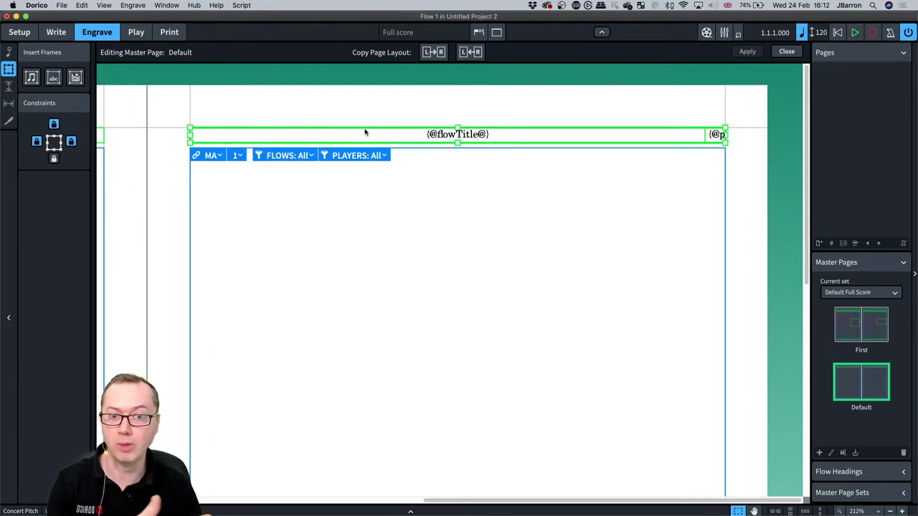
double_click(423, 135)
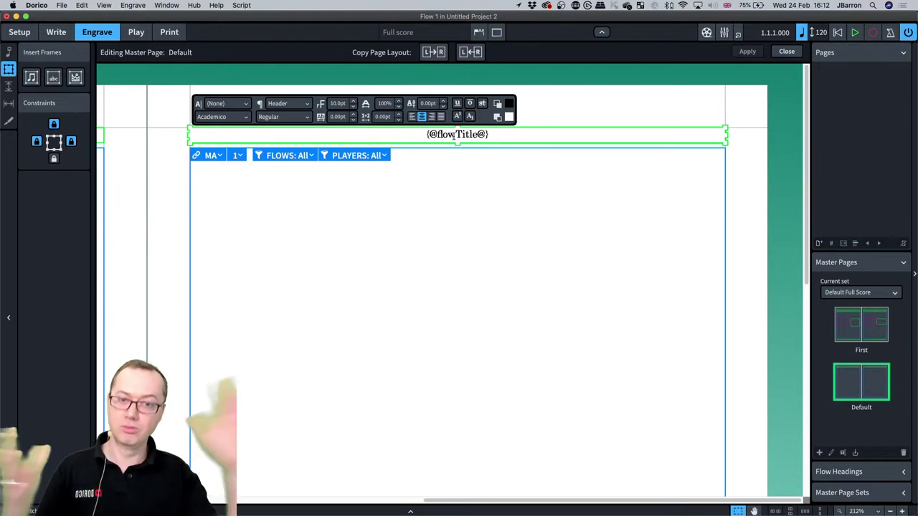
key(Escape)
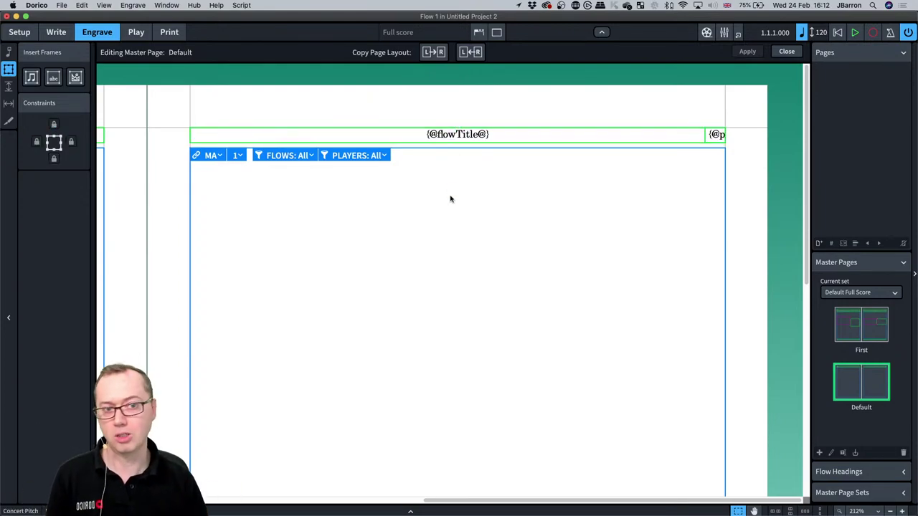
Switch from the Default to the First master page and inspect the constraints of the left page's empty text frame.
click(787, 51)
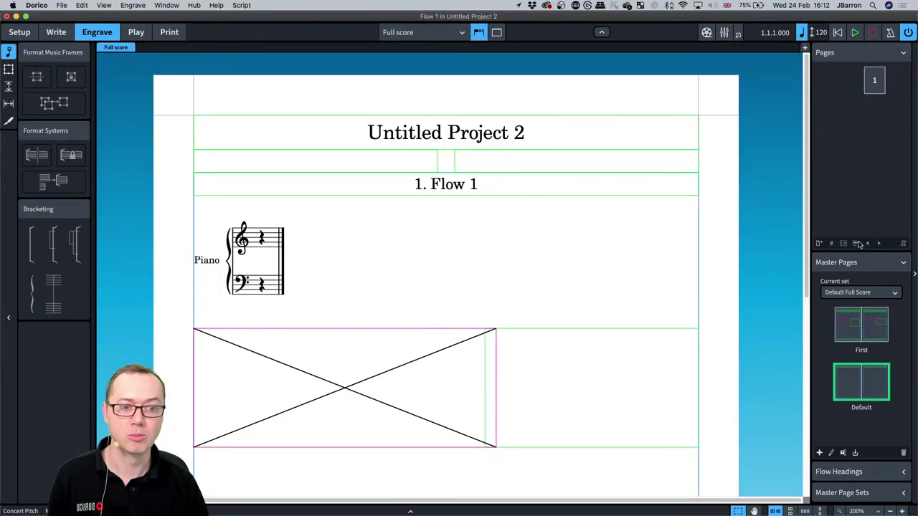
double_click(846, 330)
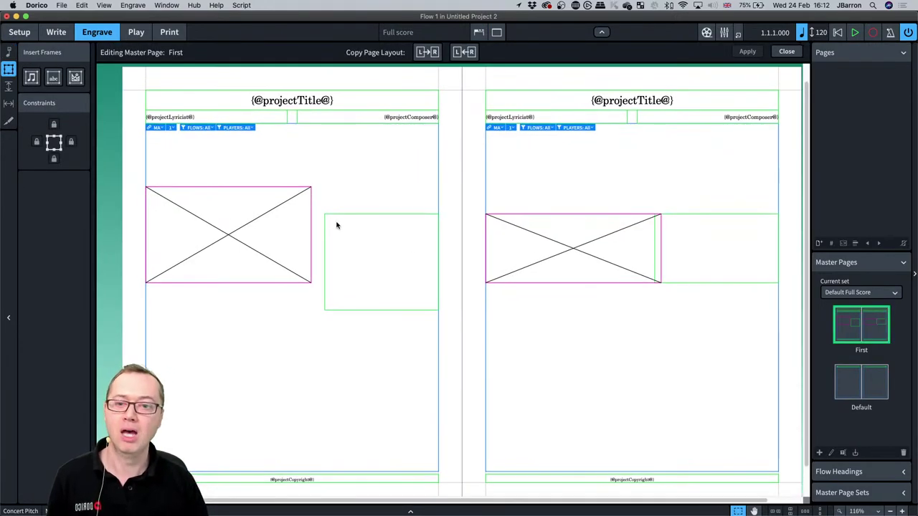
click(334, 216)
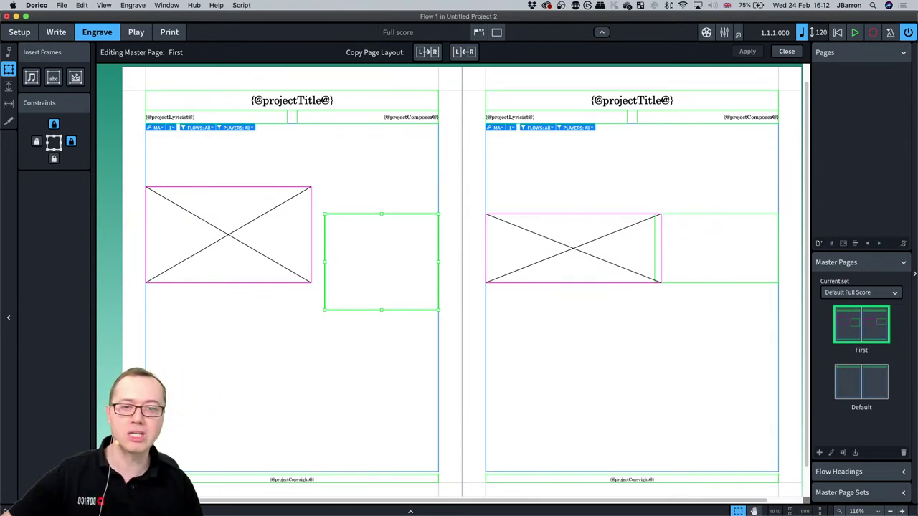
key(Escape)
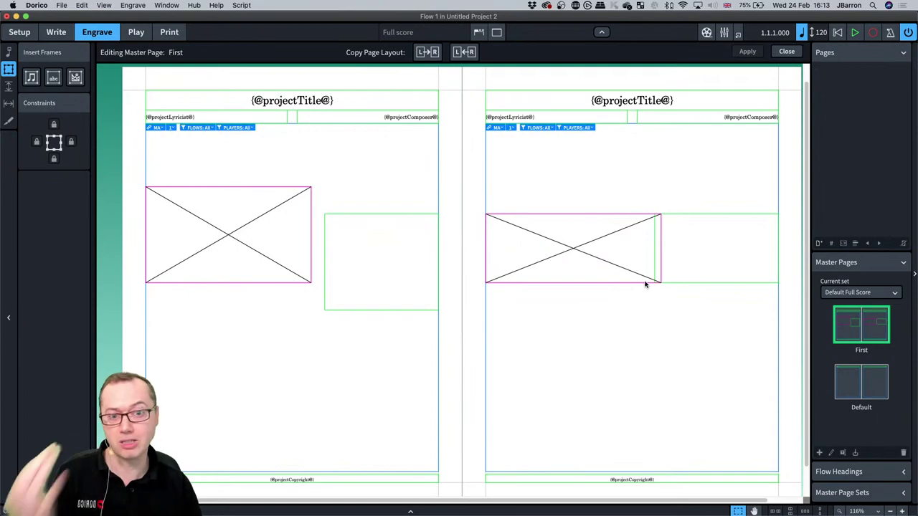
Return from the First master page to the full score, examine its frames, and show the master page sets.
click(786, 52)
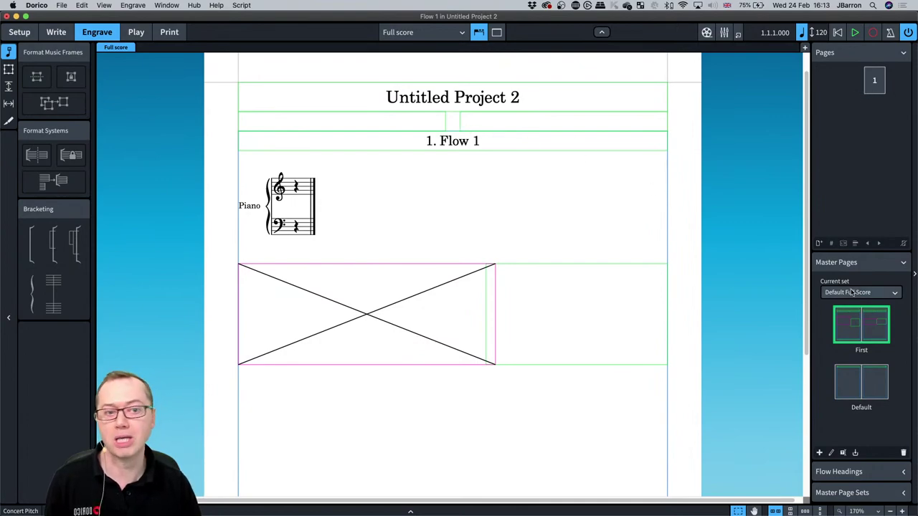
scroll(485, 268, down, 3)
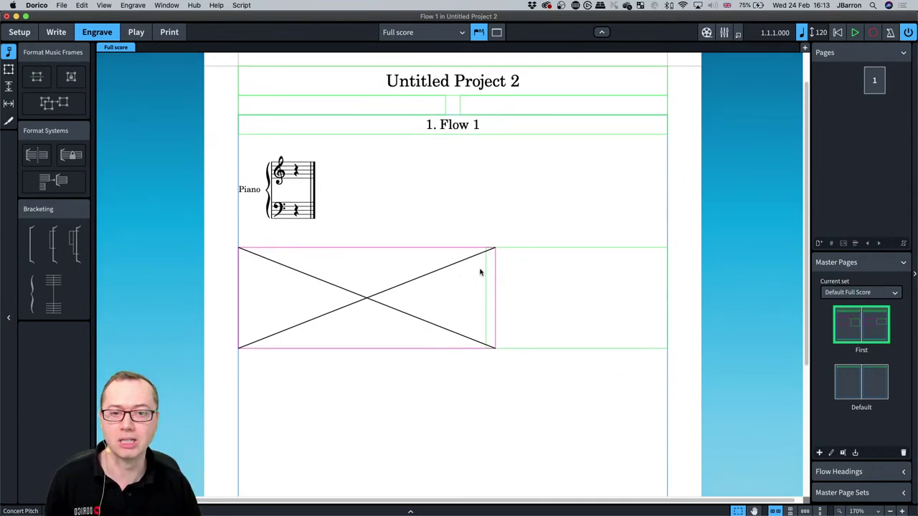
key(super+minus)
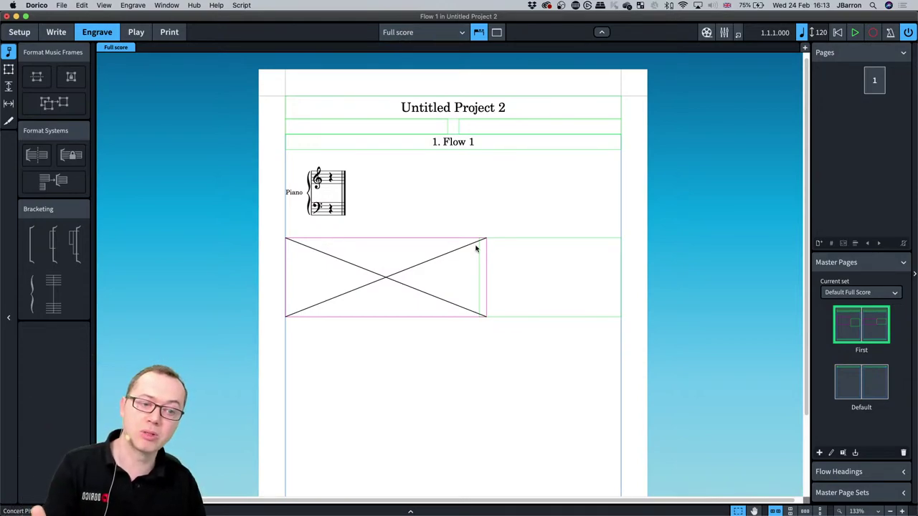
click(865, 492)
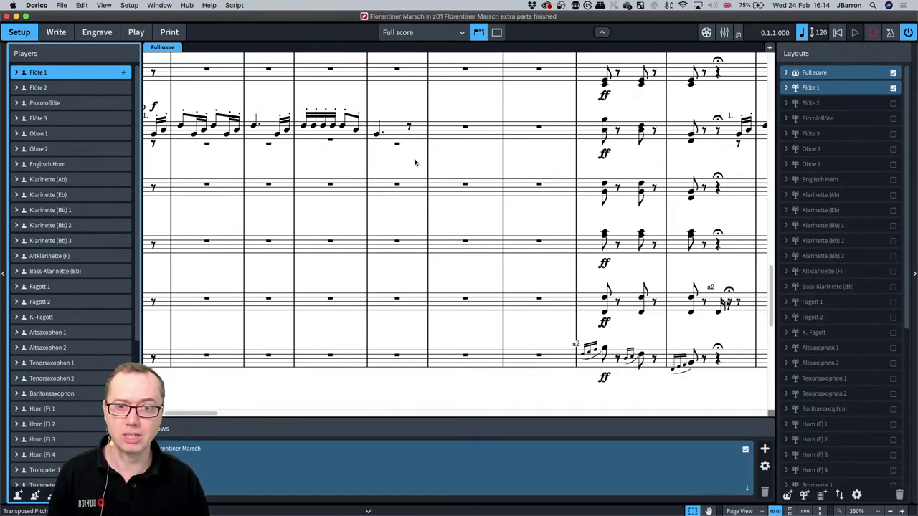
Switch the Florentiner Marsch full score to Write mode and start playback on its first page.
scroll(403, 161, up, 3)
scroll(403, 161, up, 1)
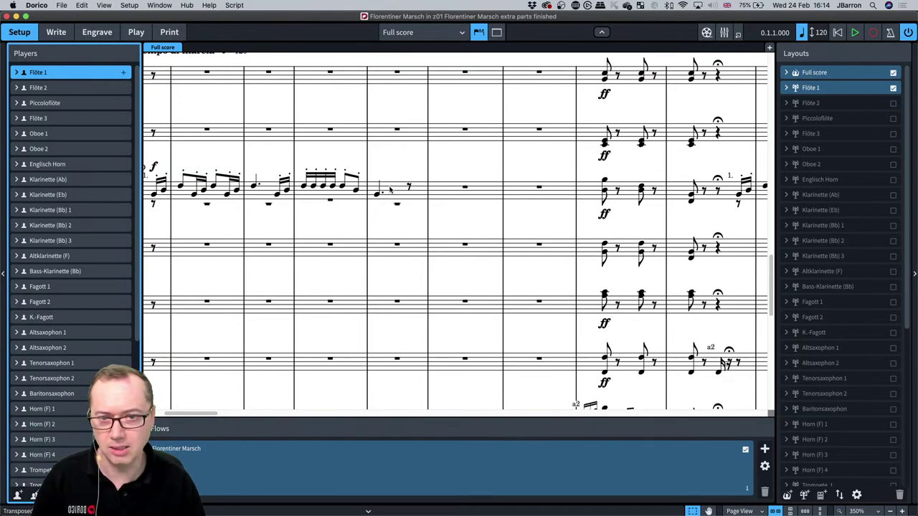
scroll(390, 189, down, 5)
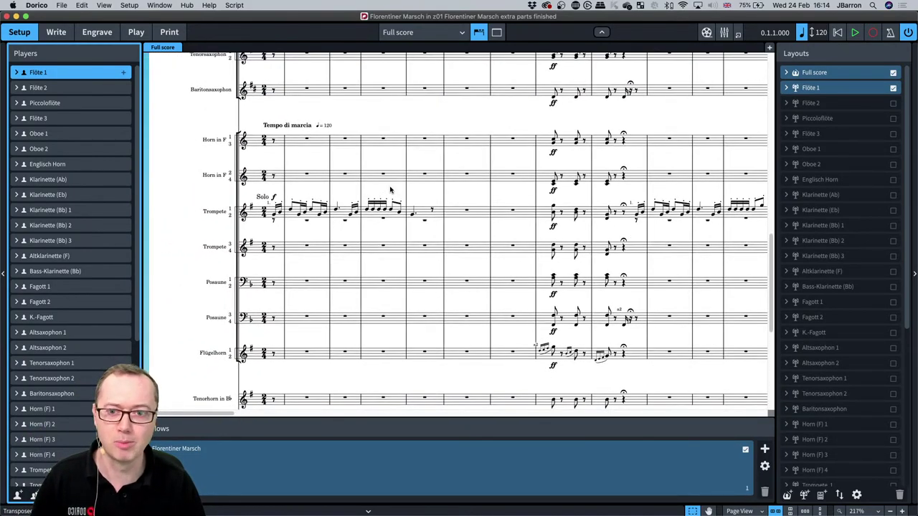
scroll(389, 189, down, 6)
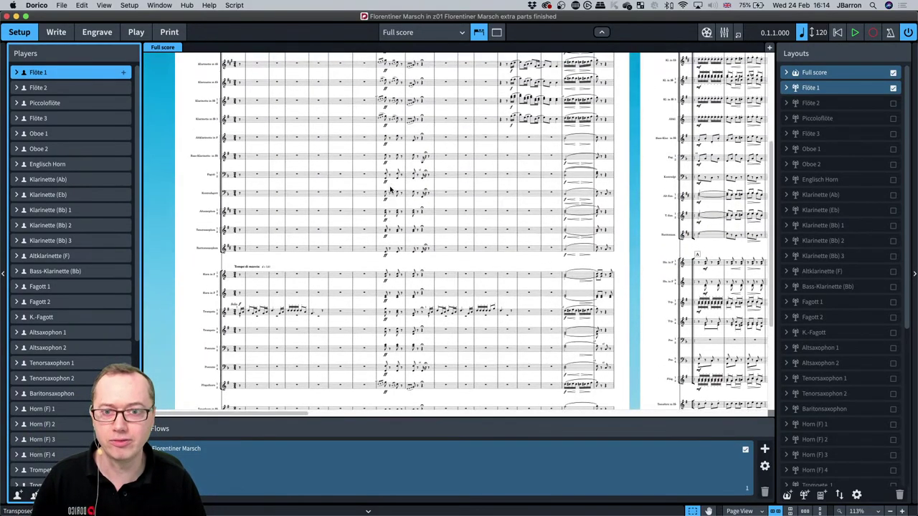
key(super+2)
scroll(421, 167, up, 5)
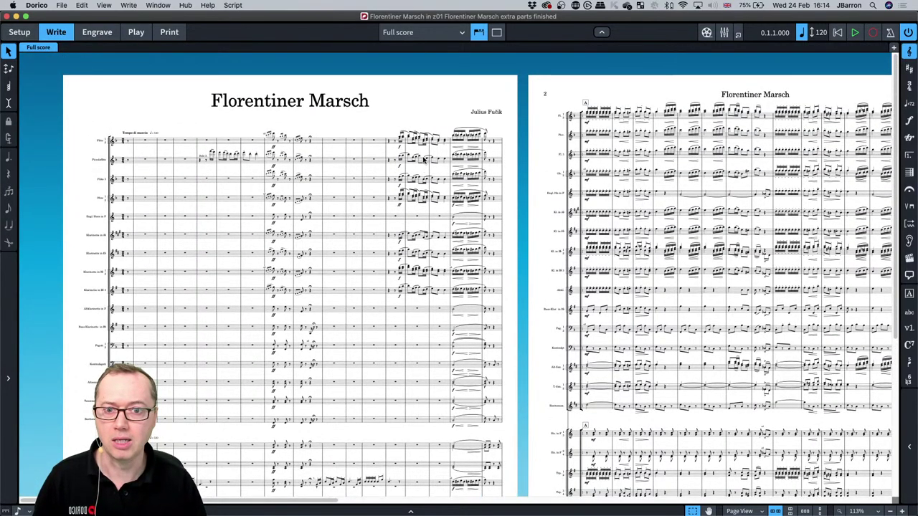
scroll(310, 122, up, 3)
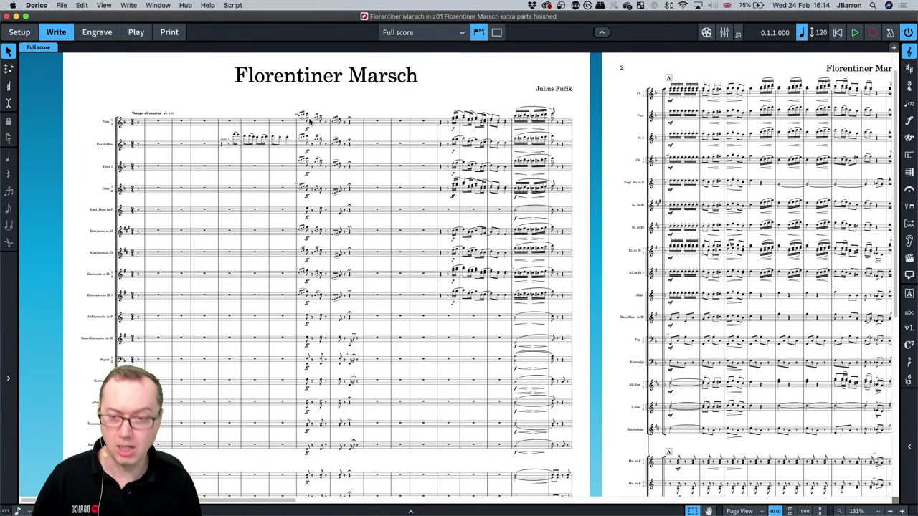
key(space)
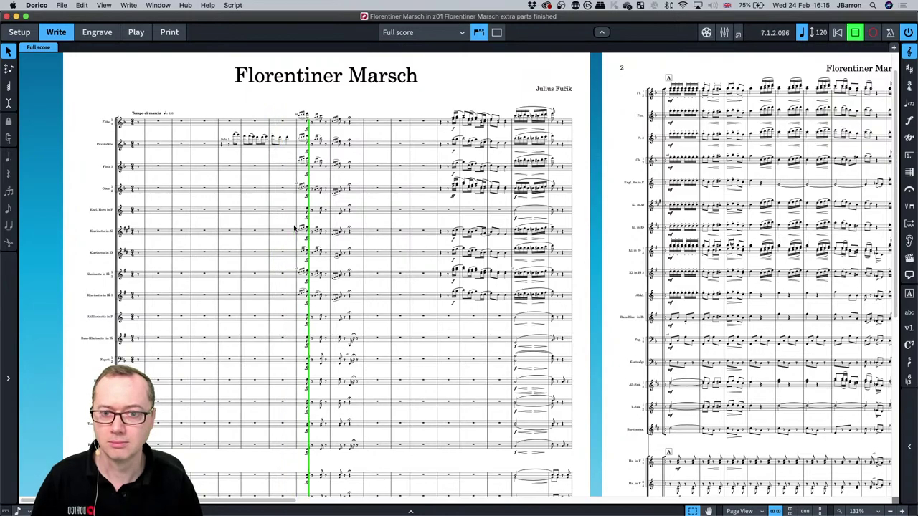
Stop playback and examine the brass staves on the first page of the full score, down to the paired Posaune staves.
key(space)
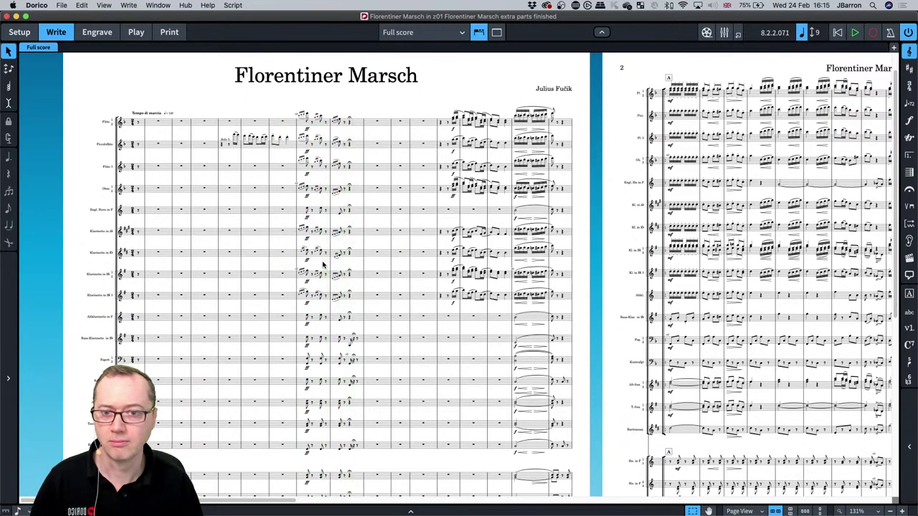
scroll(210, 117, down, 6)
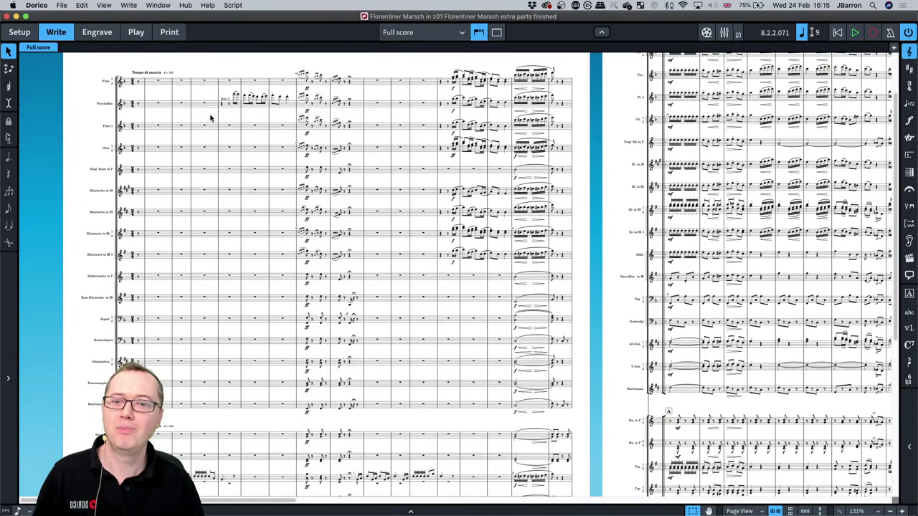
scroll(222, 248, down, 1)
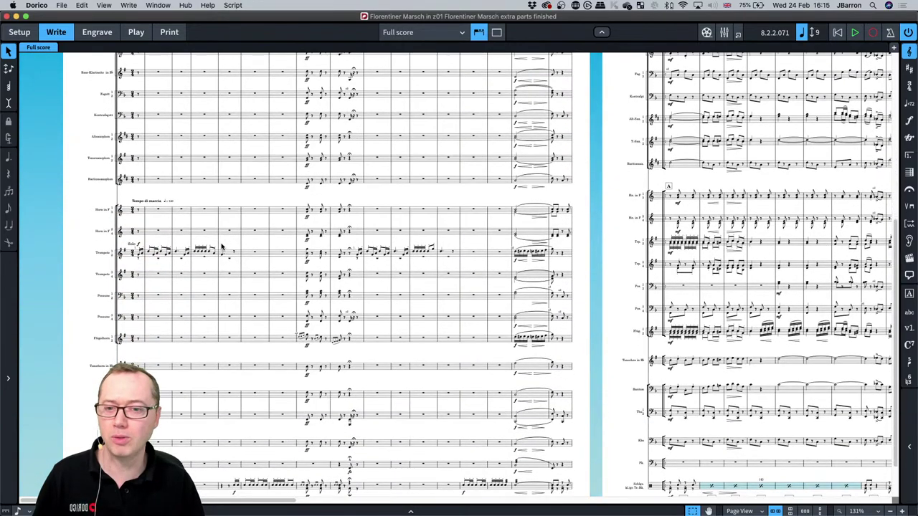
scroll(222, 241, up, 8)
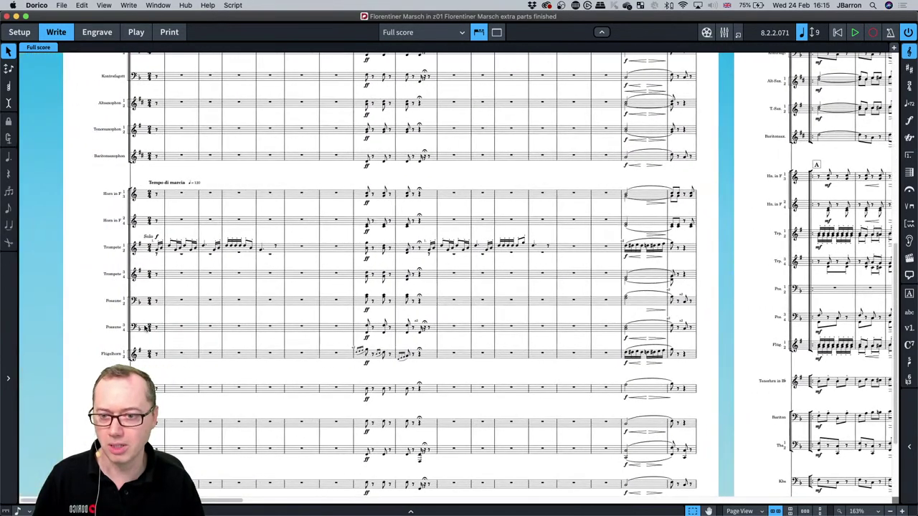
scroll(144, 328, left, 5)
scroll(136, 301, down, 2)
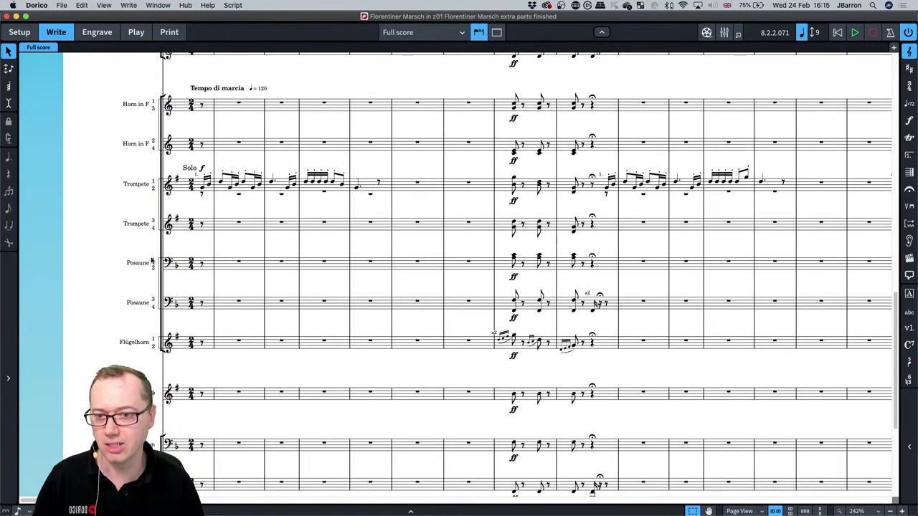
Switch to Setup mode, select the Posaune 1 player, and open the Posaune 1 part layout.
key(super+1)
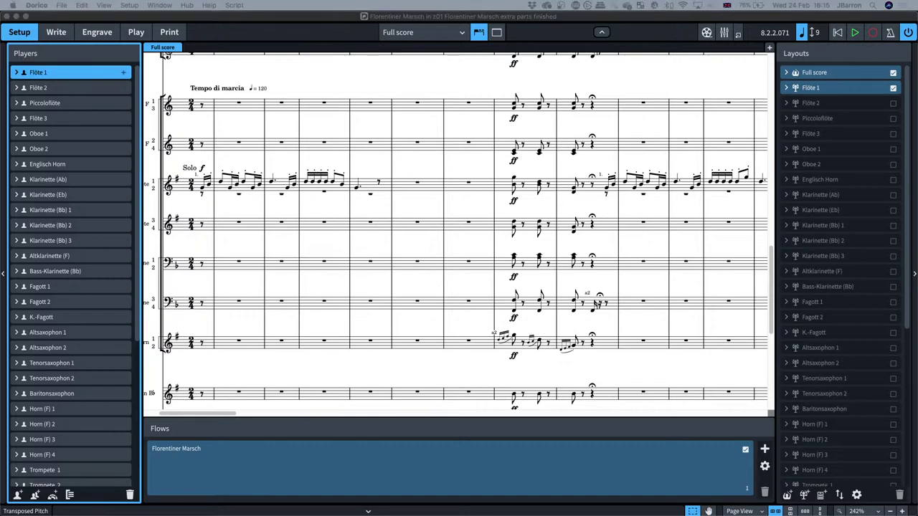
scroll(76, 294, down, 10)
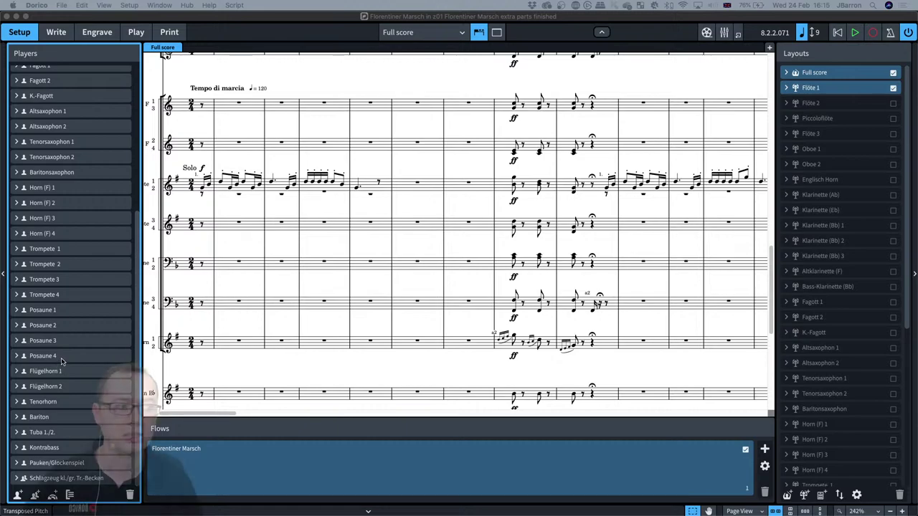
click(63, 310)
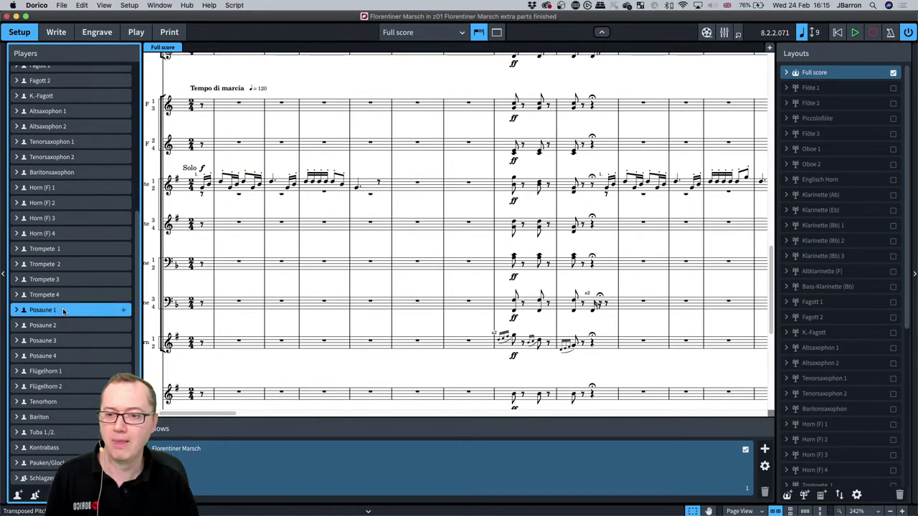
click(420, 32)
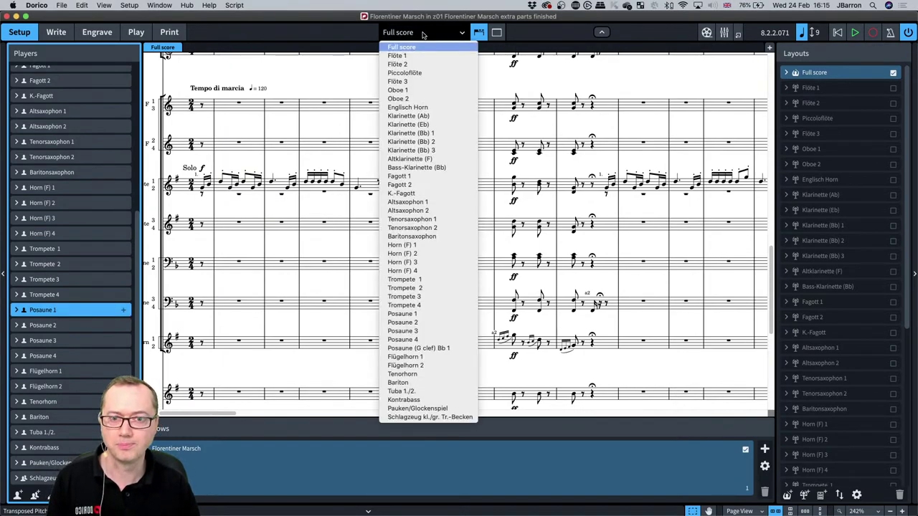
click(424, 314)
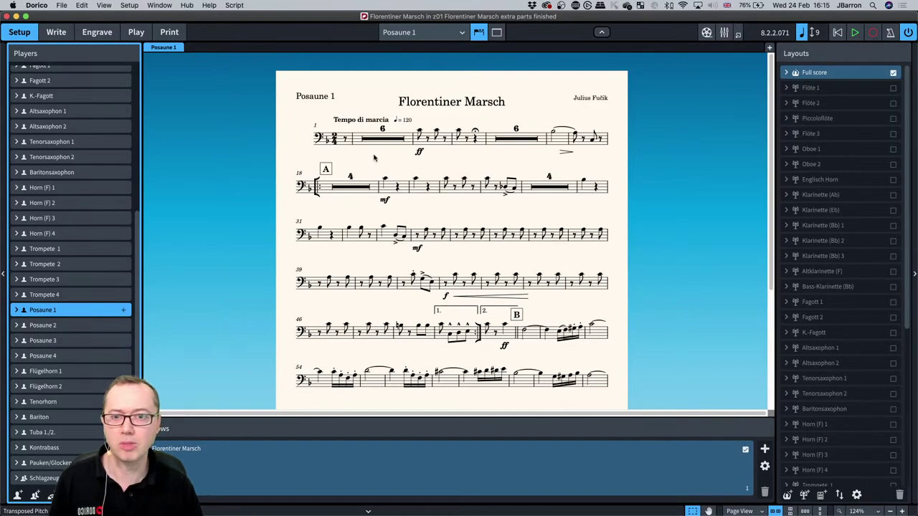
key(super+equal)
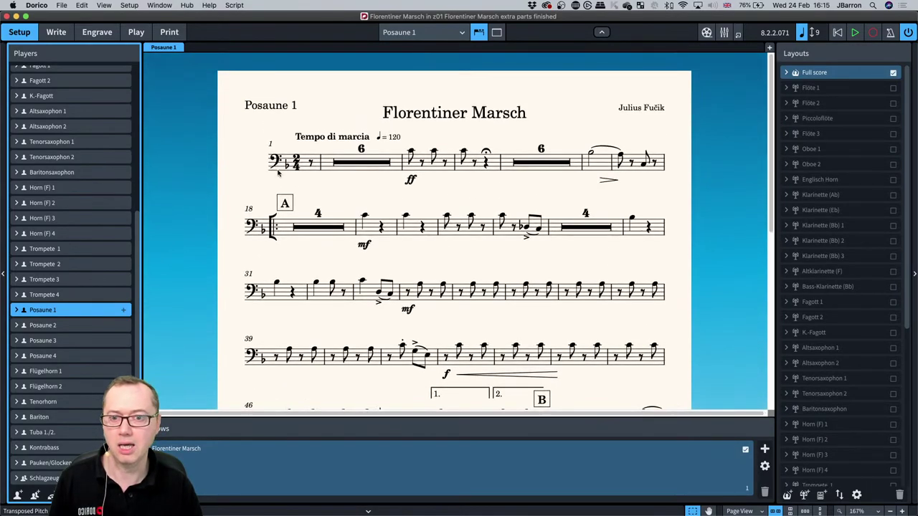
Go back to the full score to compare its trombone staves, and reopen the Posaune 1 part layout.
click(410, 33)
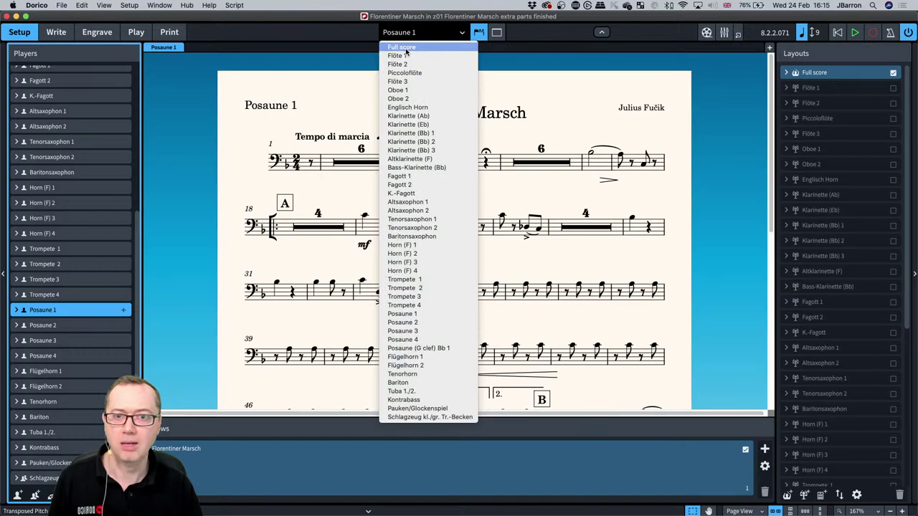
click(405, 48)
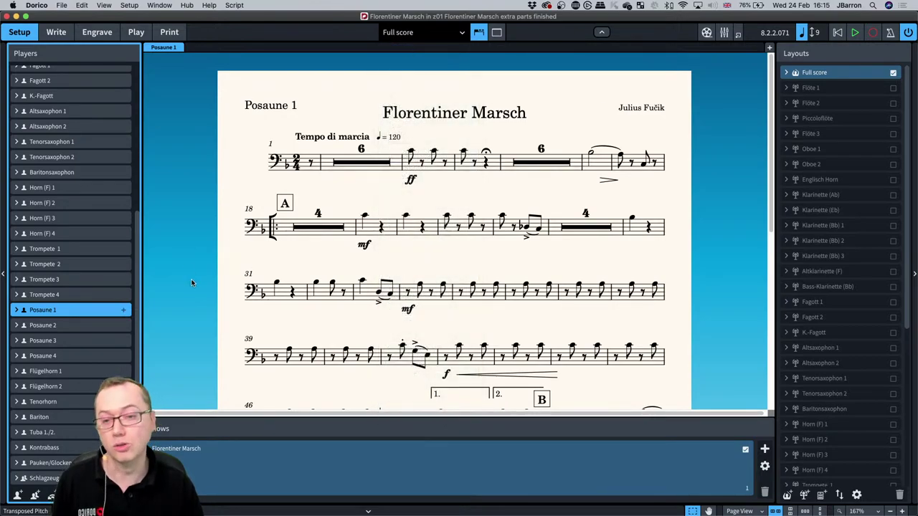
scroll(197, 251, left, 3)
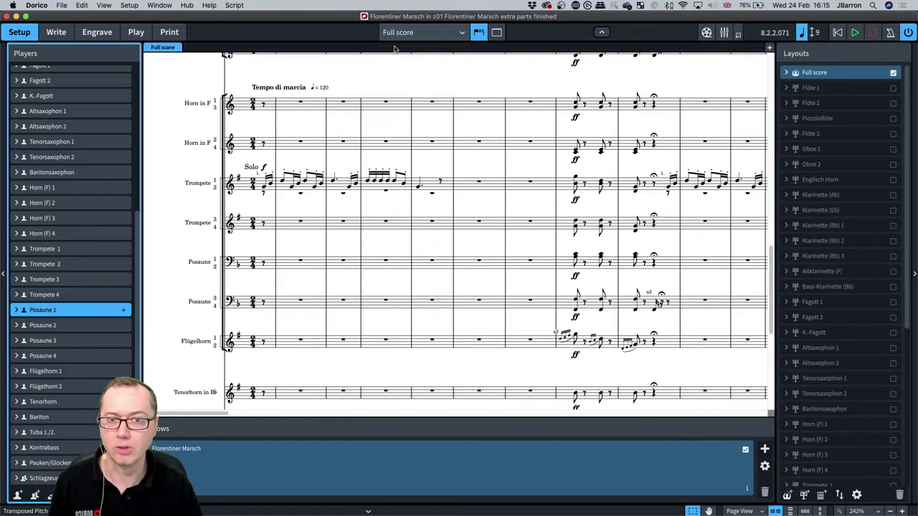
click(87, 6)
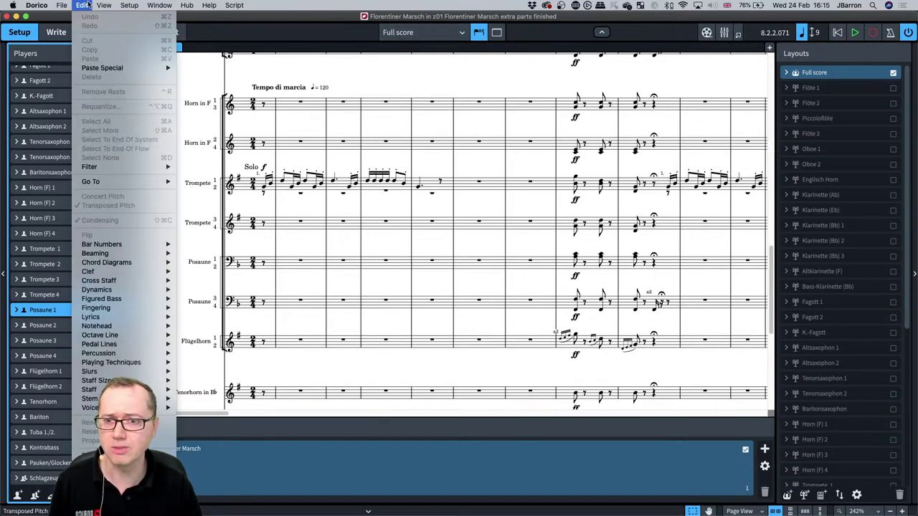
click(85, 5)
click(422, 32)
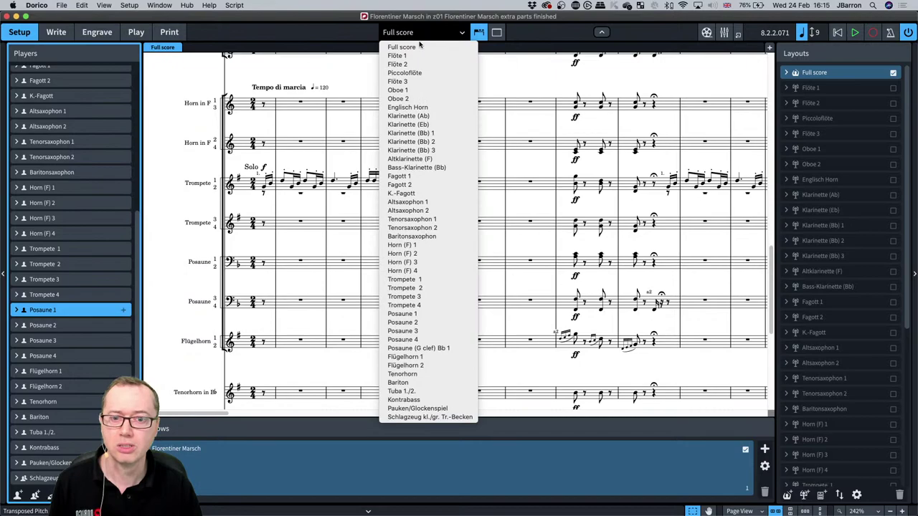
click(438, 314)
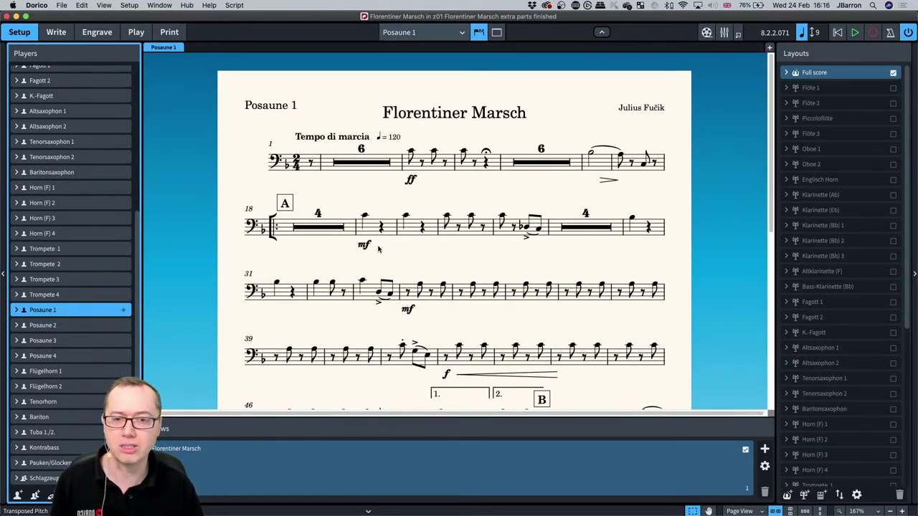
Delete the existing Posaune (G clef) Bb 1 part layout from the project.
scroll(849, 387, down, 5)
scroll(847, 408, down, 3)
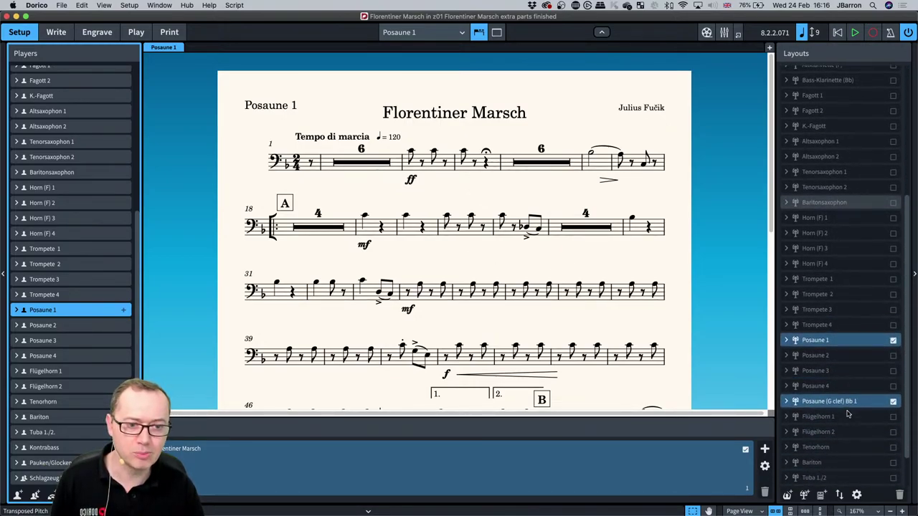
click(836, 393)
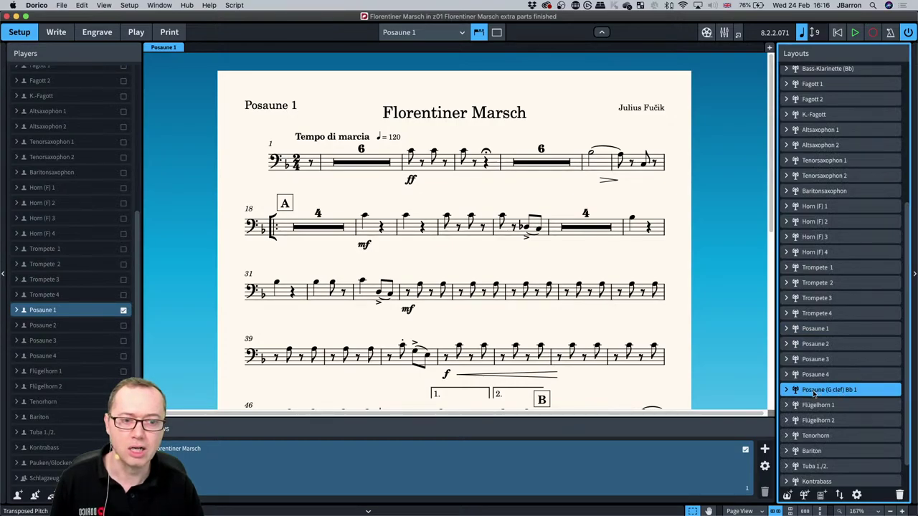
right_click(850, 393)
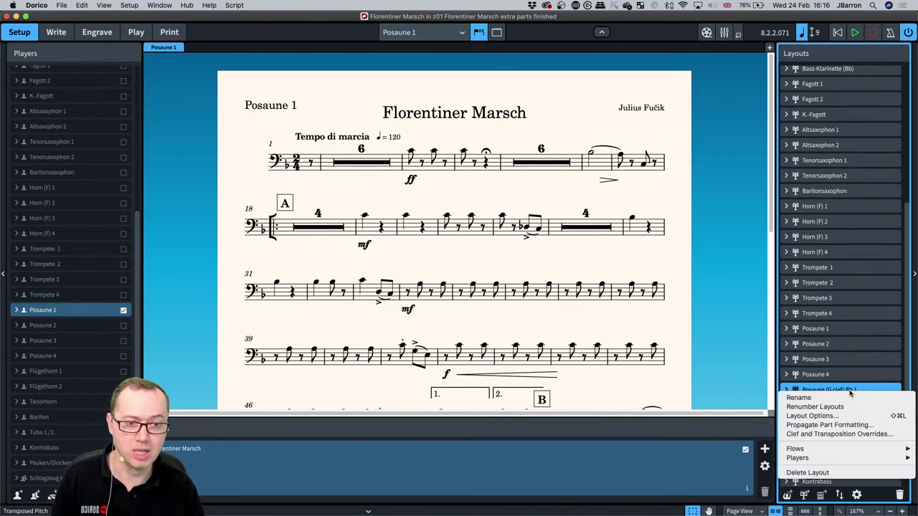
click(850, 393)
click(898, 499)
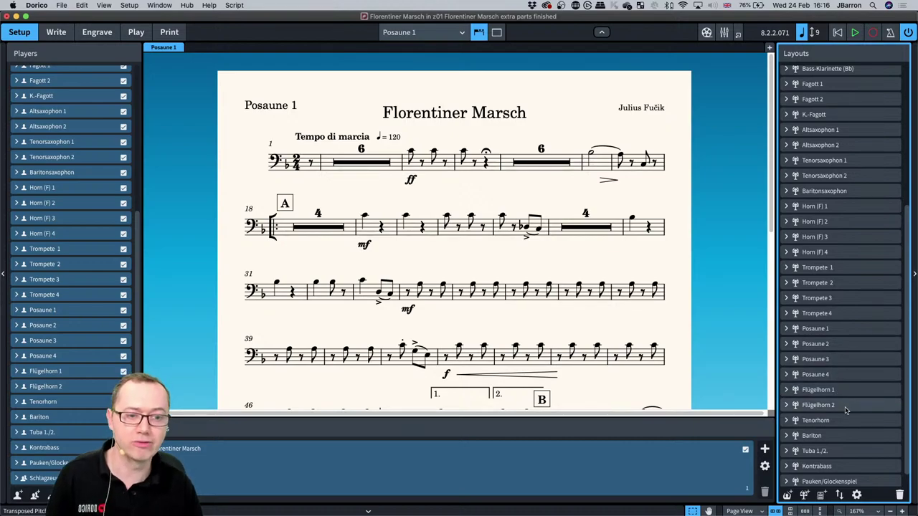
Add an empty part layout, place it directly after Posaune 4, and assign the Posaune 1 player to it.
click(842, 329)
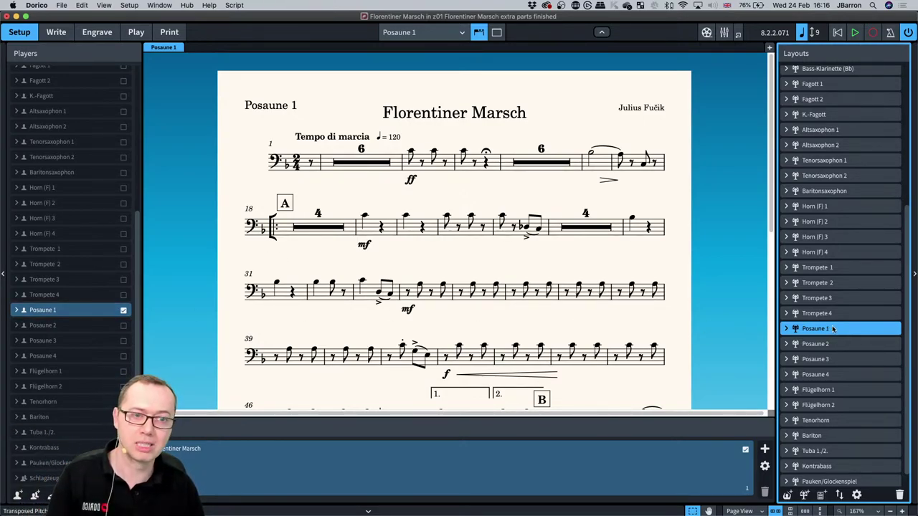
click(804, 496)
drag(837, 481, 837, 351)
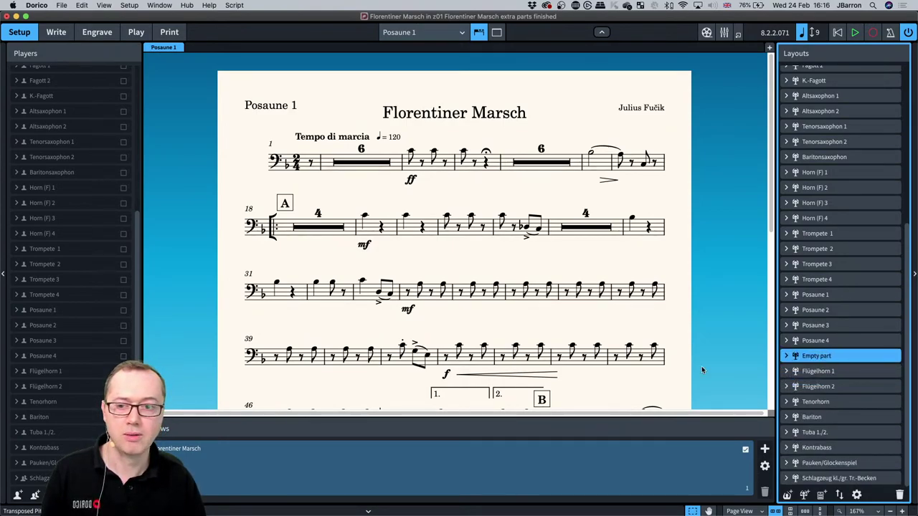
click(124, 310)
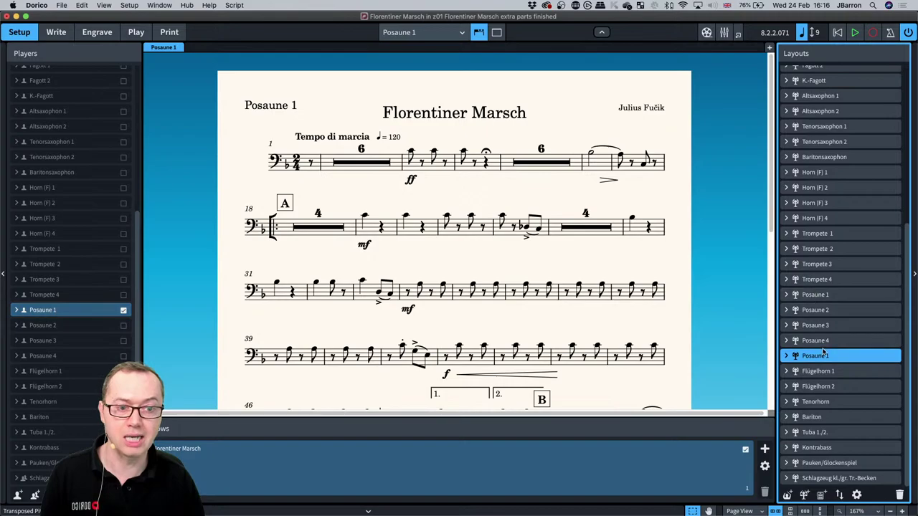
Select the Posaune 1 player and check which layouts it is assigned to.
click(64, 312)
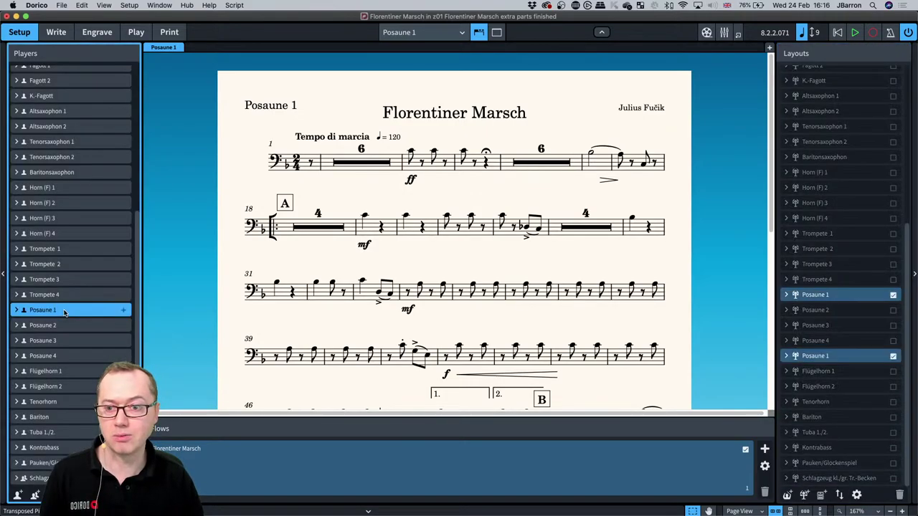
scroll(838, 212, up, 5)
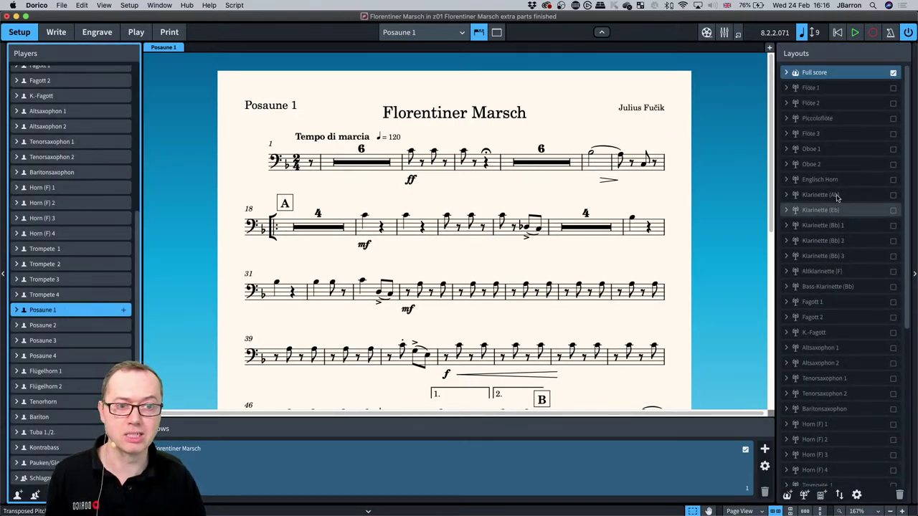
scroll(842, 286, down, 5)
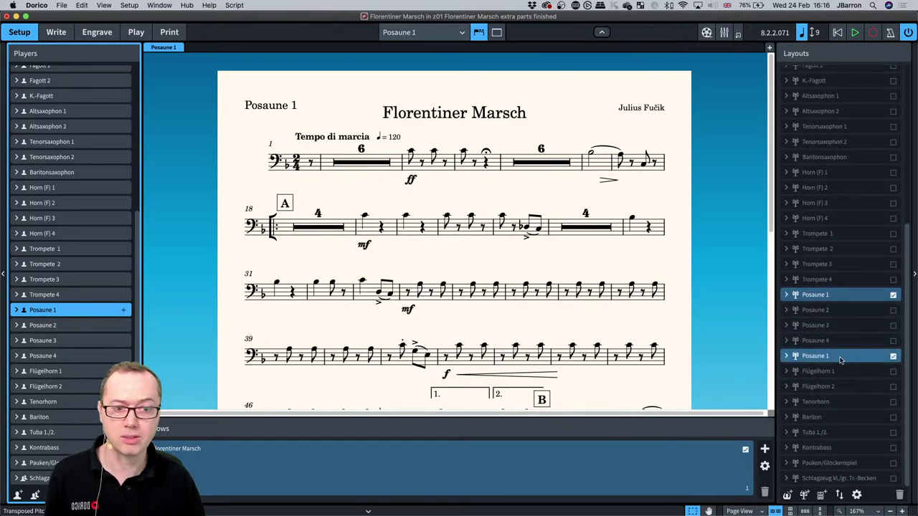
click(841, 360)
double_click(843, 356)
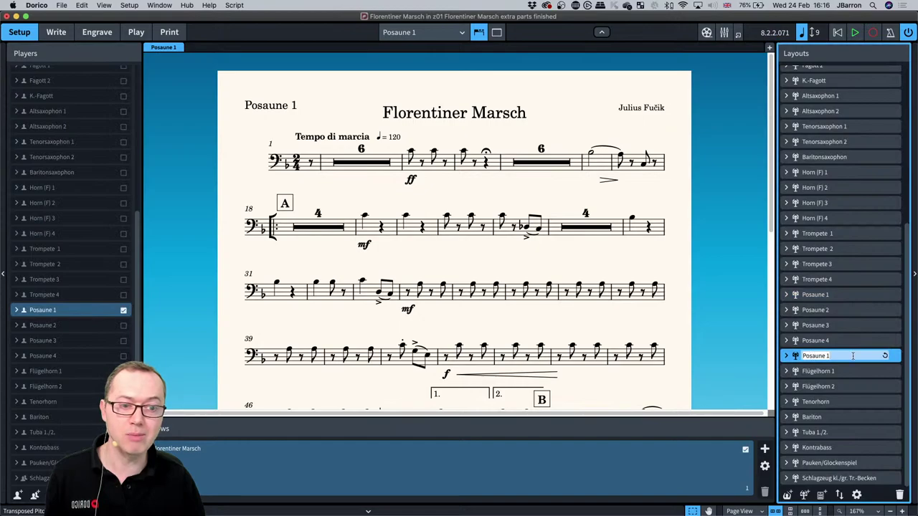
key(Right)
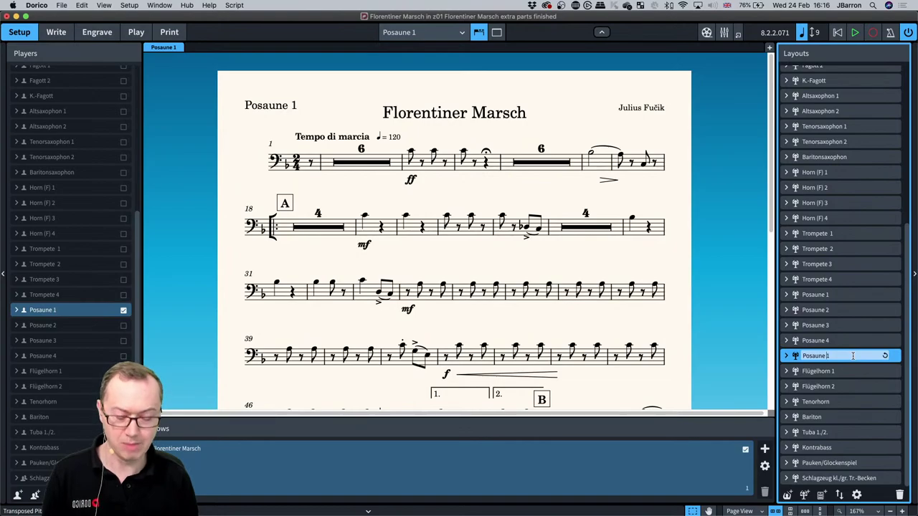
text(B)
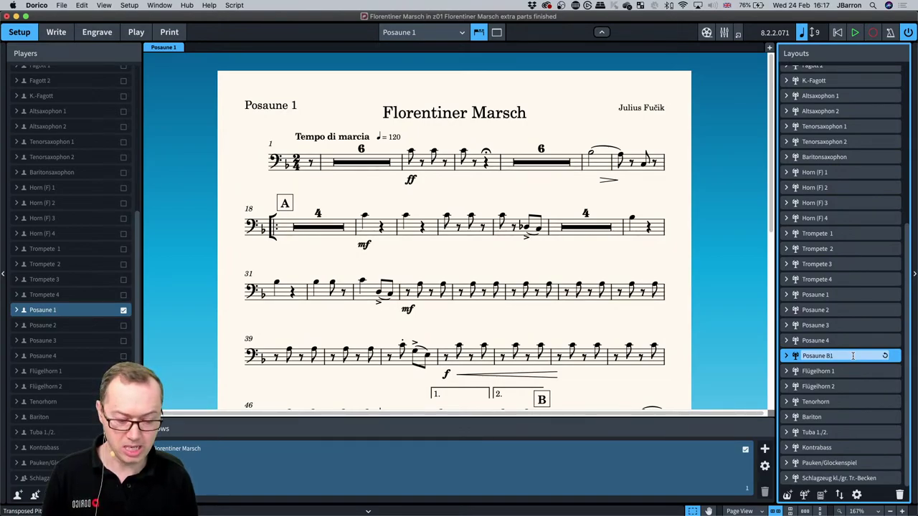
text((@)
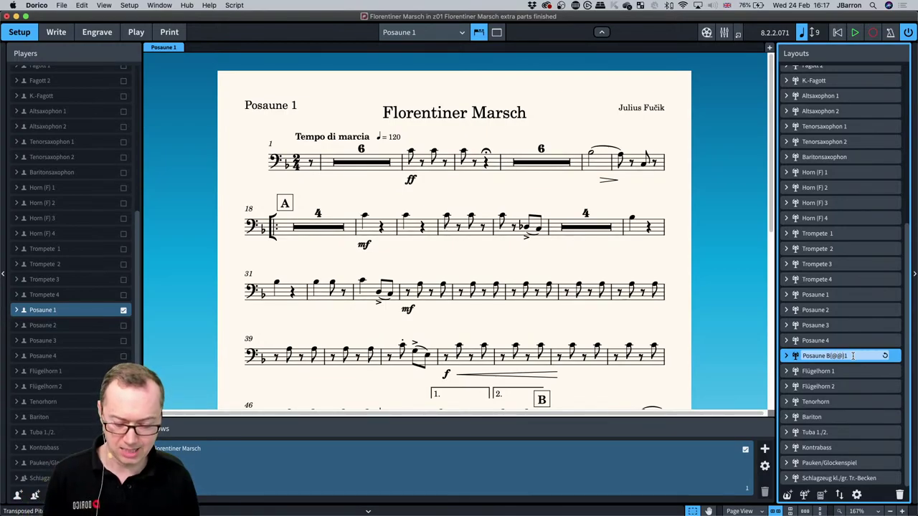
text(flat)
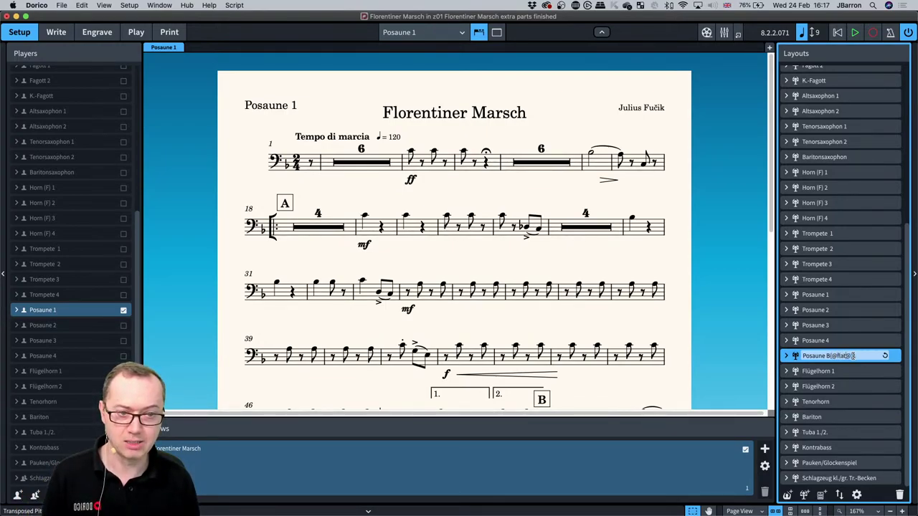
key(Return)
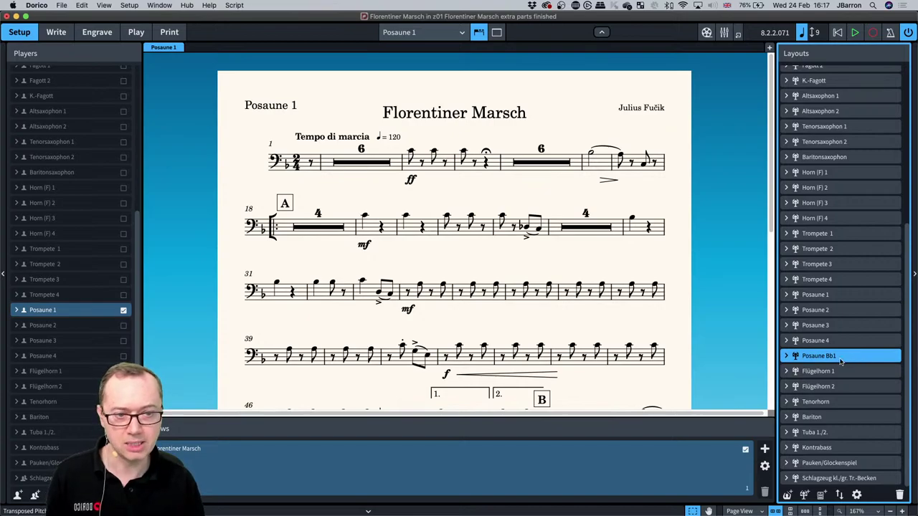
click(403, 34)
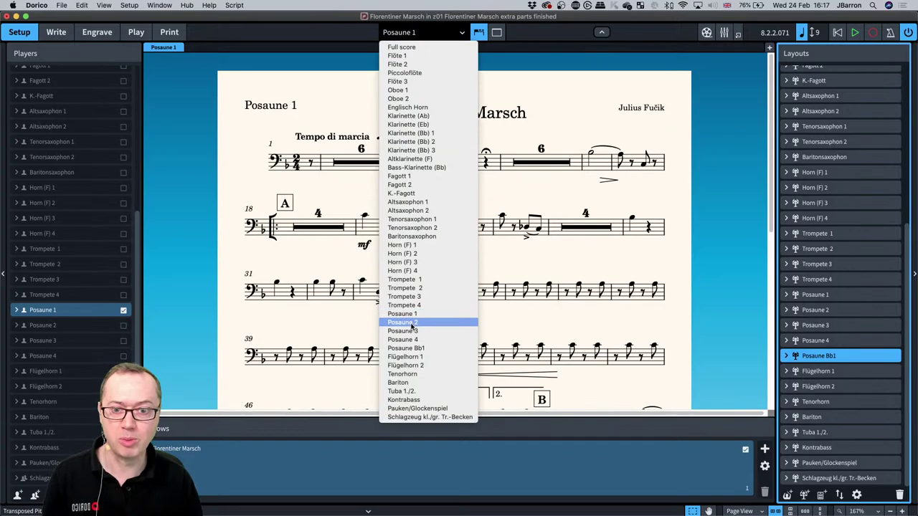
click(406, 348)
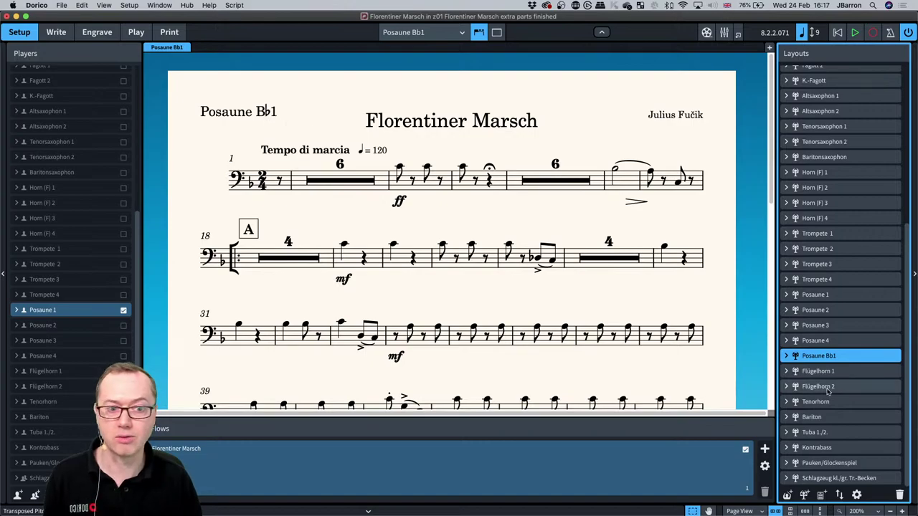
Inspect the tokens behind the Posaune Bb1 layout name, and open the part name and project title text on the page without changing them.
double_click(824, 359)
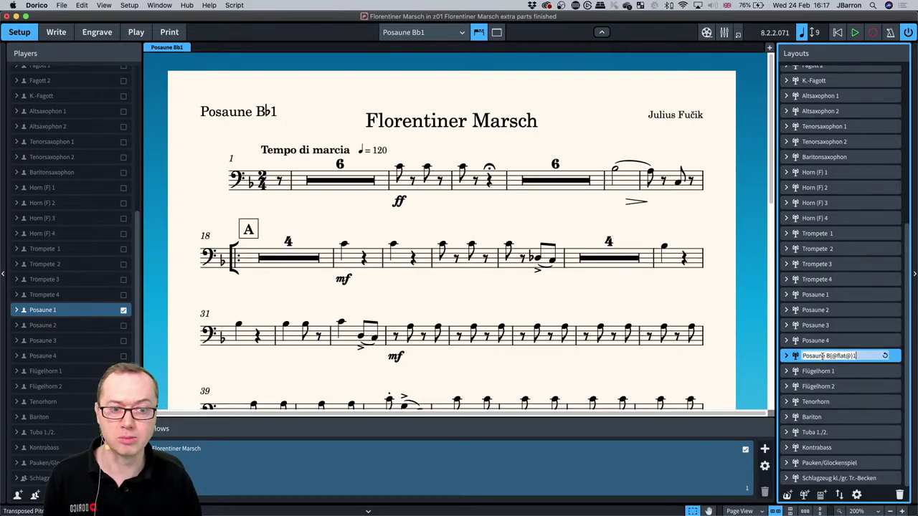
key(Return)
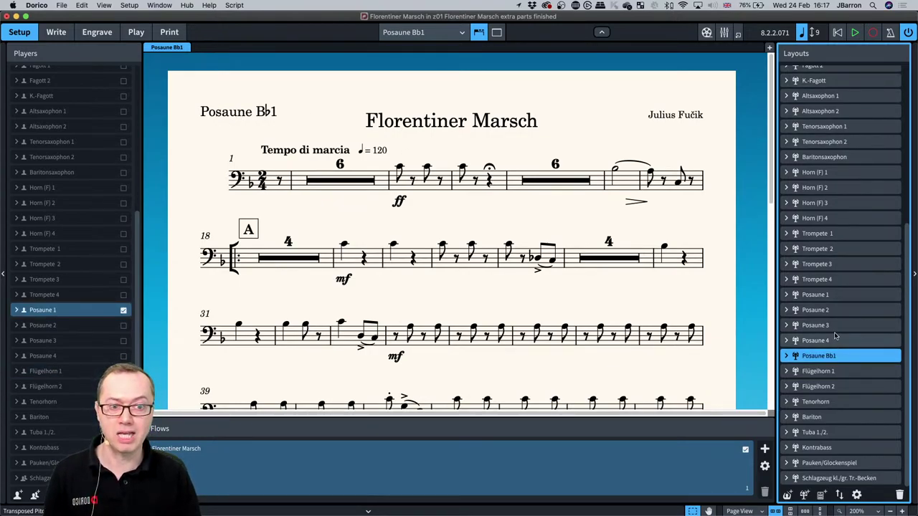
key(super+2)
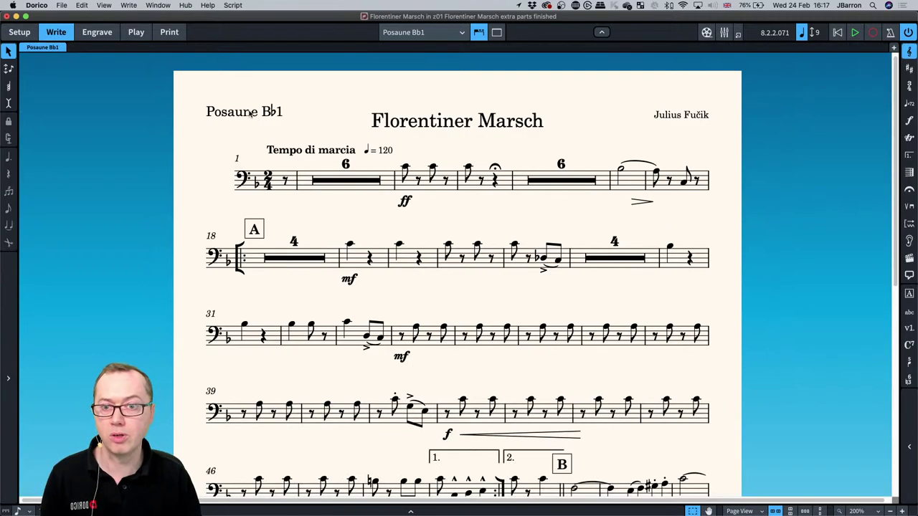
double_click(245, 113)
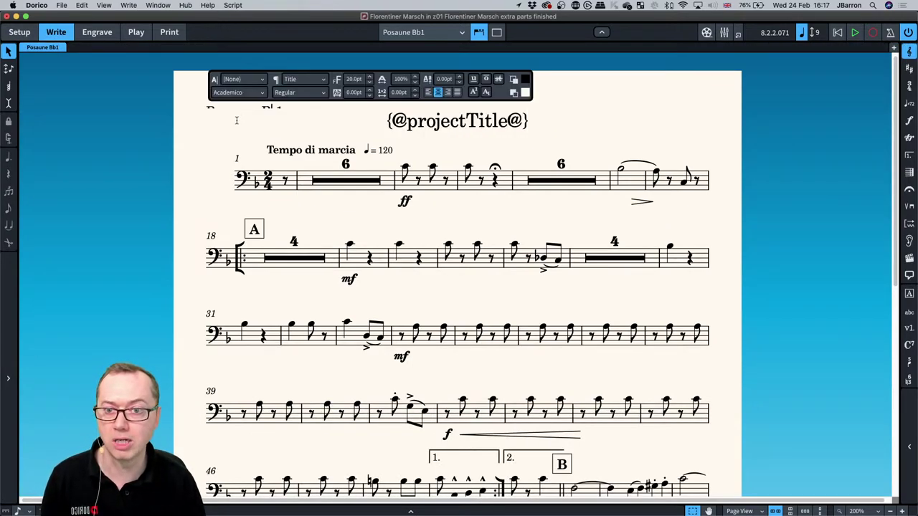
key(Escape)
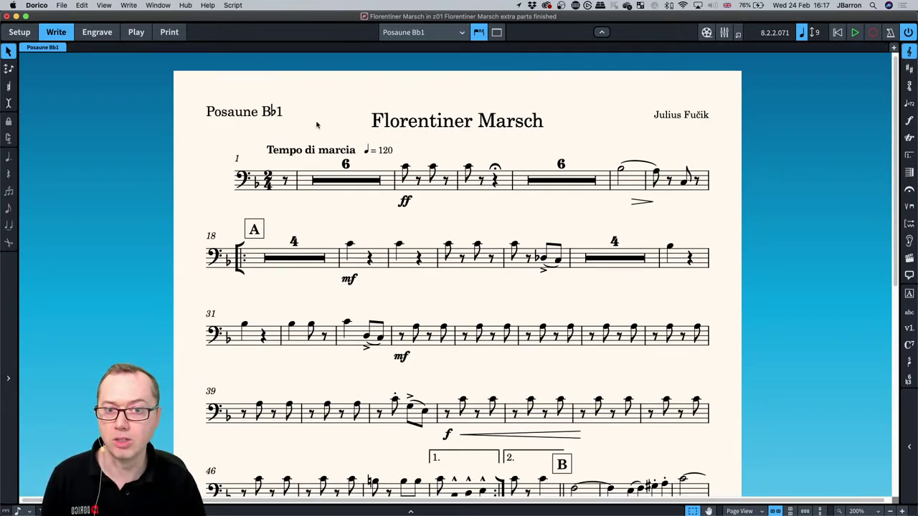
double_click(427, 123)
key(Escape)
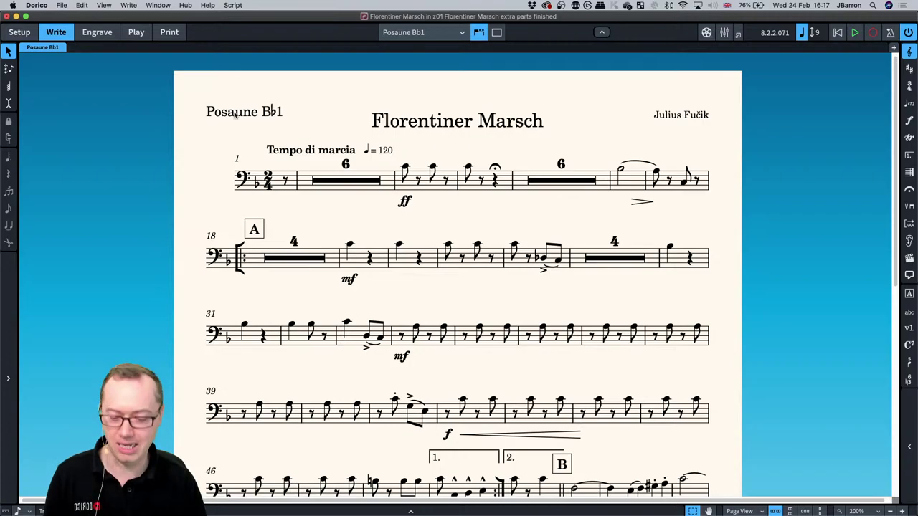
key(super+1)
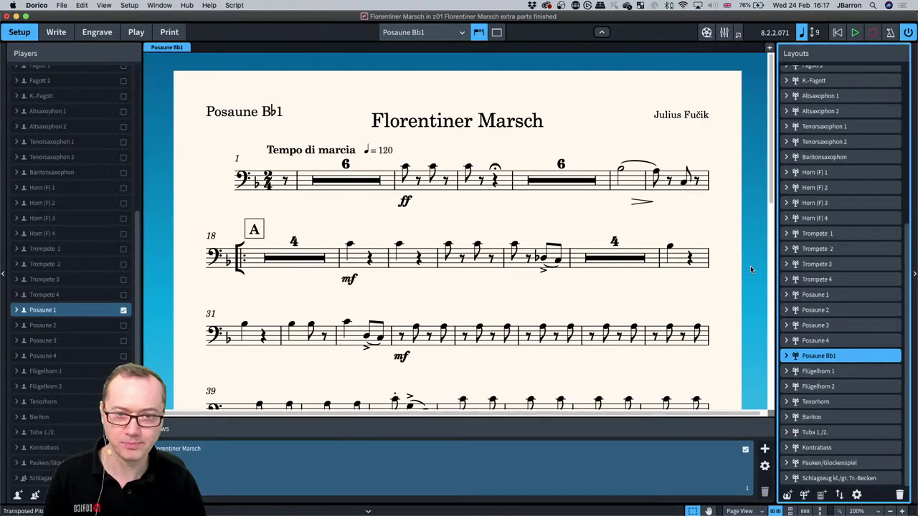
double_click(821, 357)
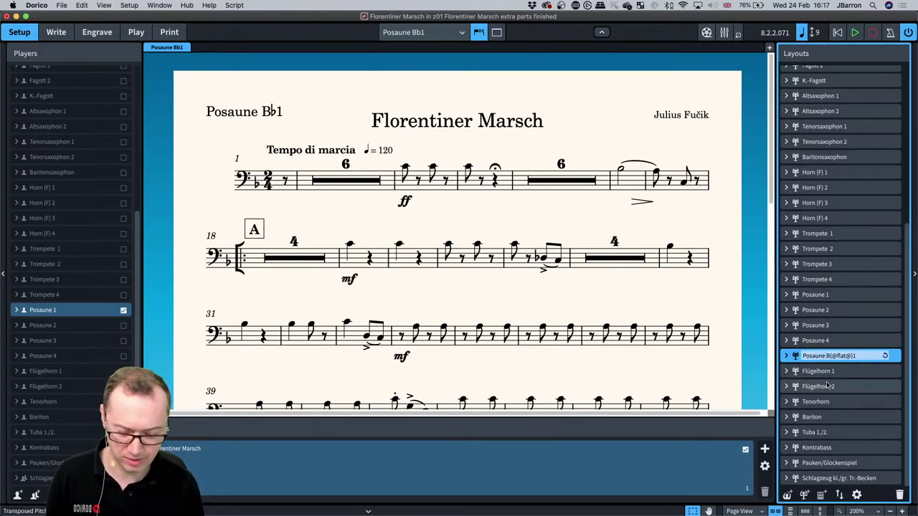
text(in )
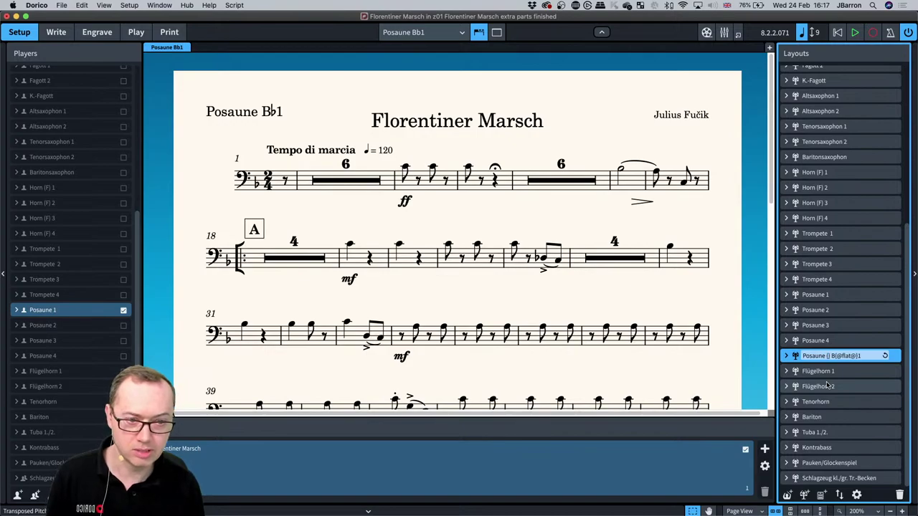
text((@@))
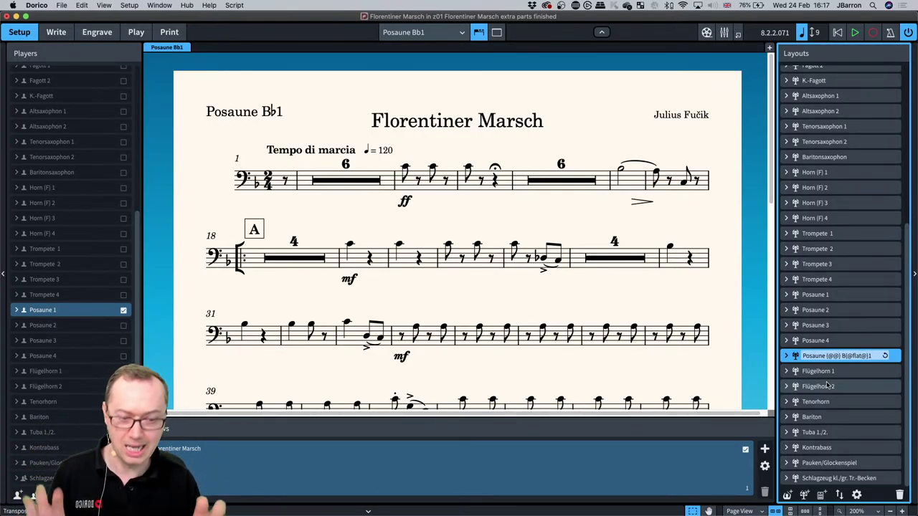
text(gcf)
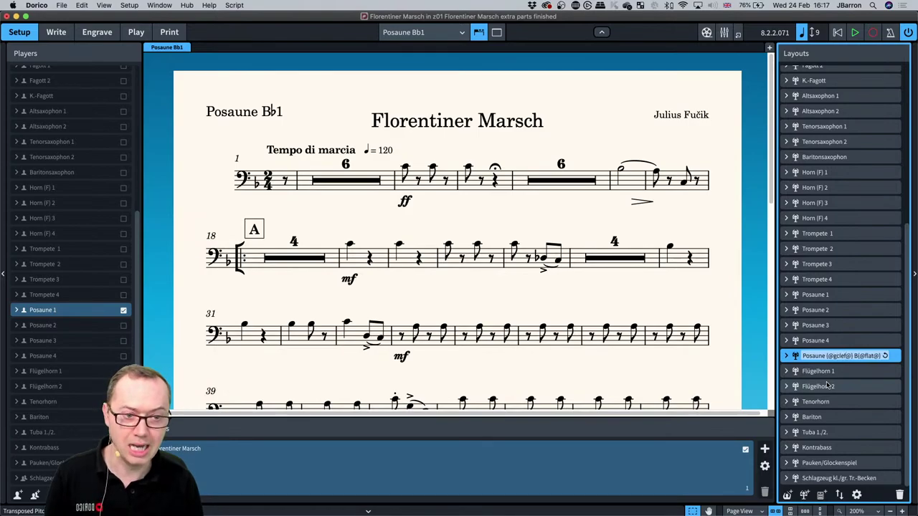
key(Return)
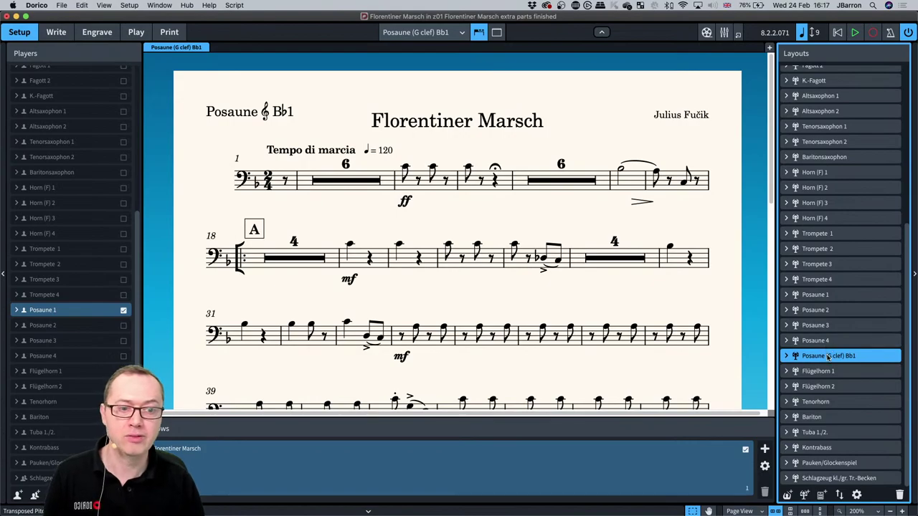
Override the Posaune (G clef) Bb1 layout's transposed pitch to use Treble Clef for the first staff, with written middle C sounding as B-flat.
right_click(828, 356)
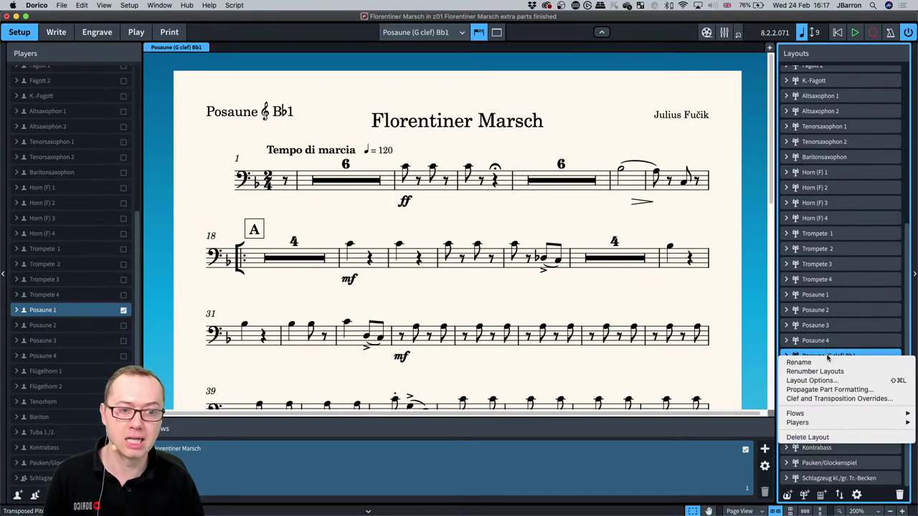
click(825, 399)
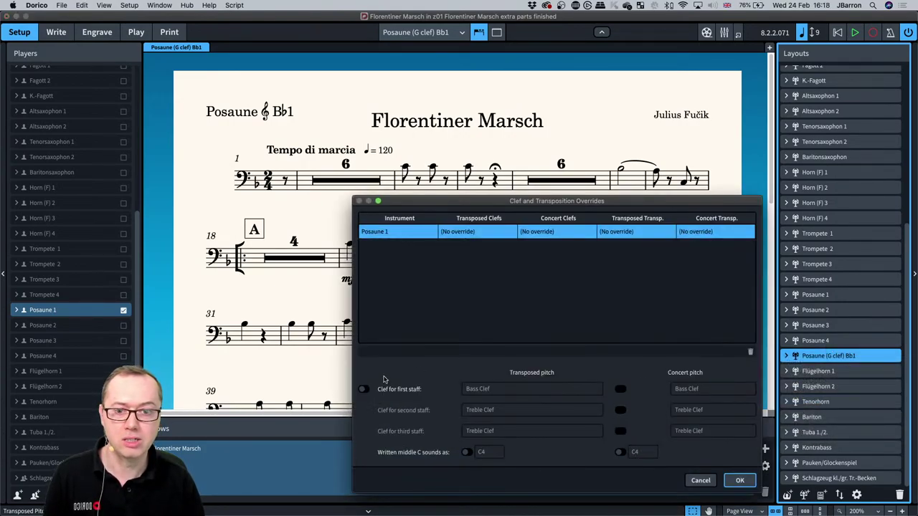
click(365, 390)
click(505, 389)
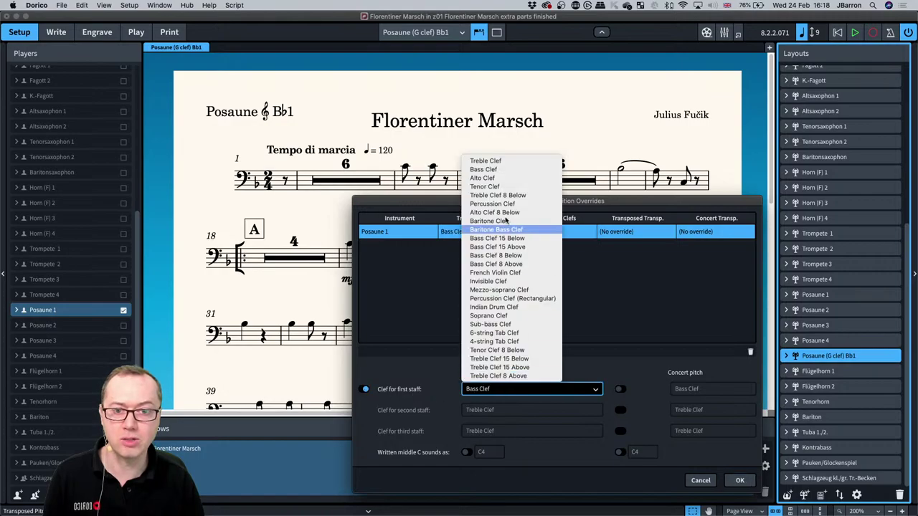
click(504, 166)
click(467, 452)
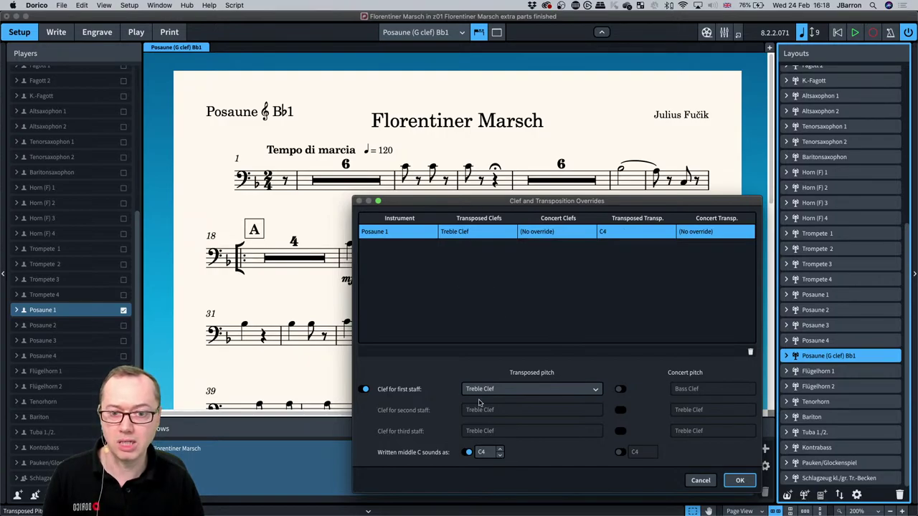
click(499, 455)
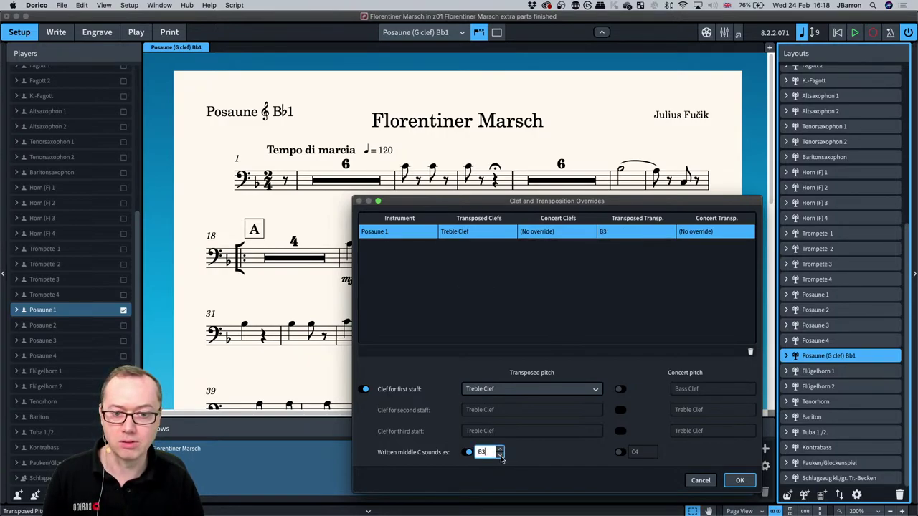
click(734, 482)
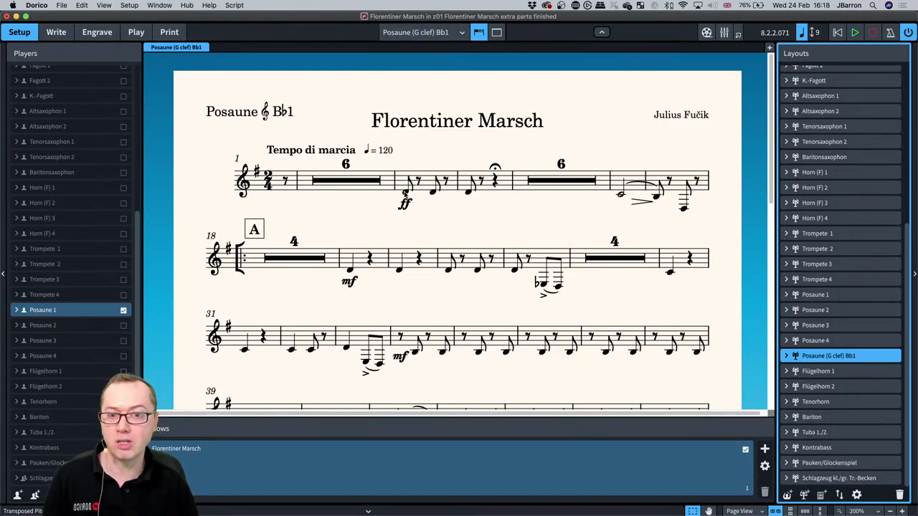
Compare the first note after the opening six-bar rest in the Posaune (G clef) Bb1 layout, the Posaune 1 layout and the full score.
key(super+2)
click(405, 193)
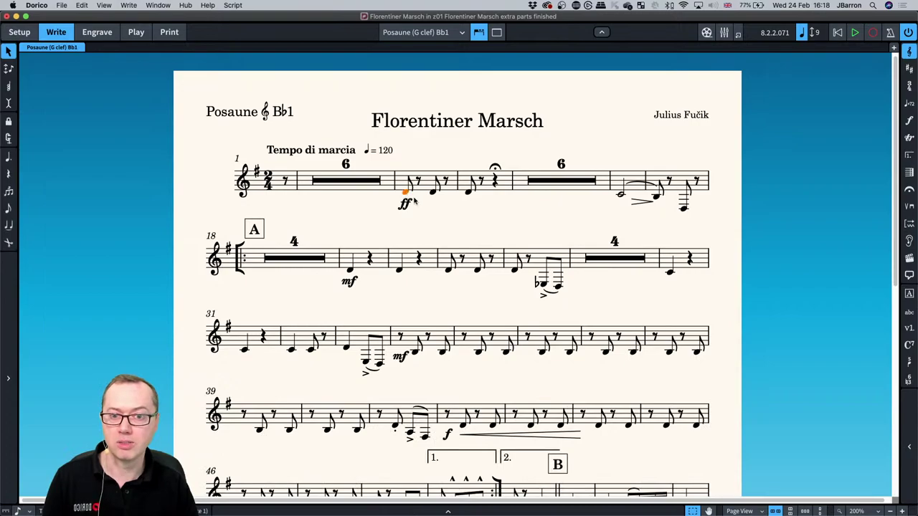
click(416, 32)
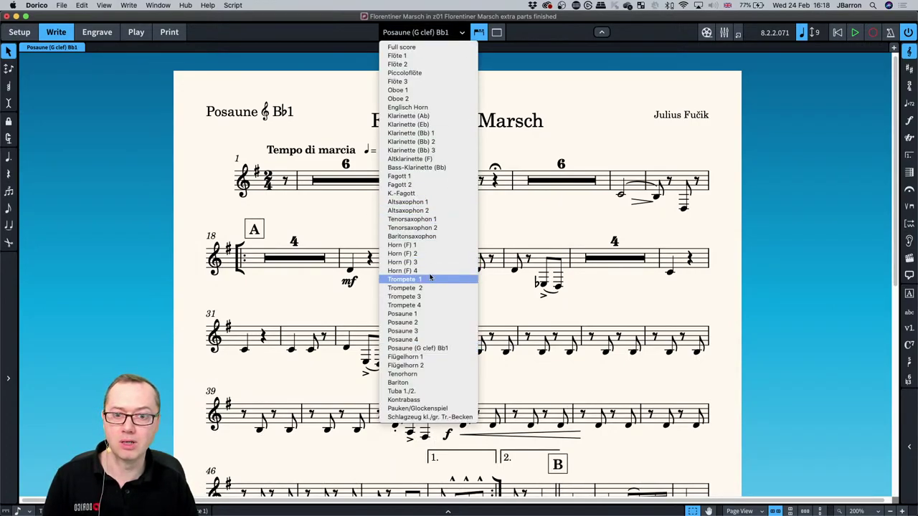
click(420, 314)
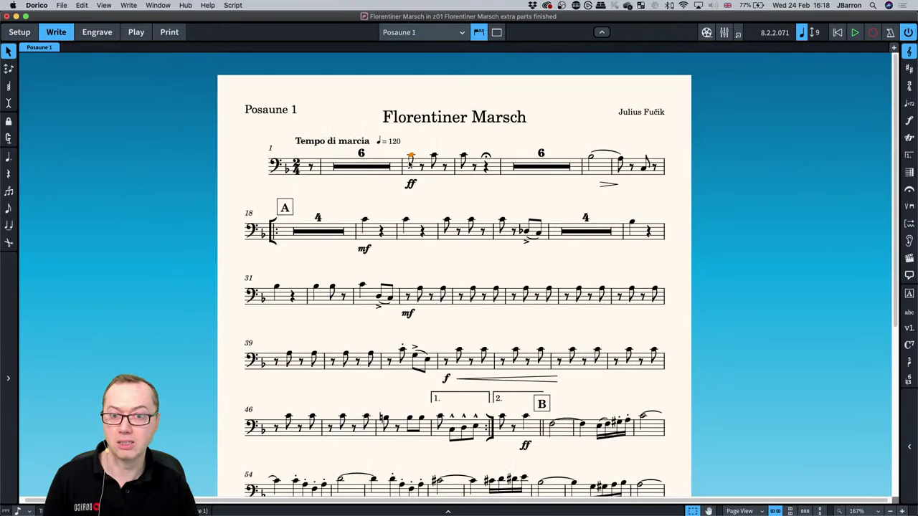
click(409, 33)
key(Escape)
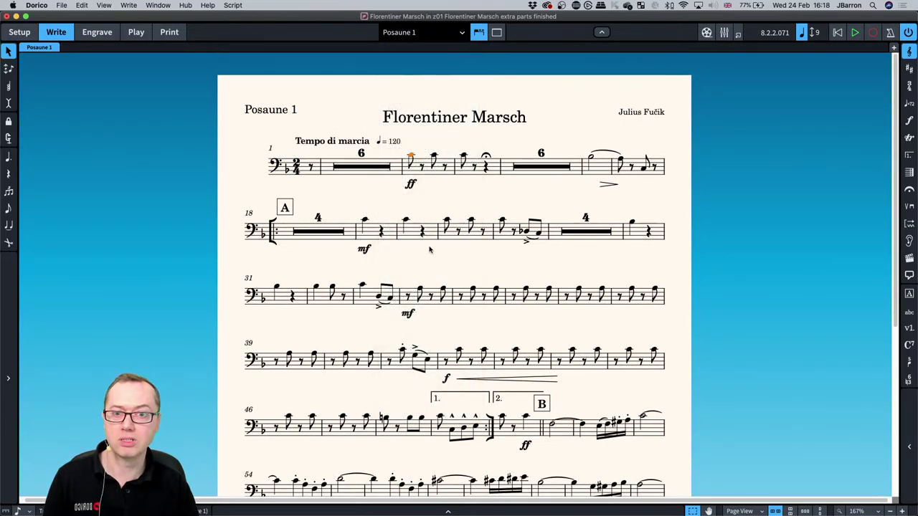
key(w)
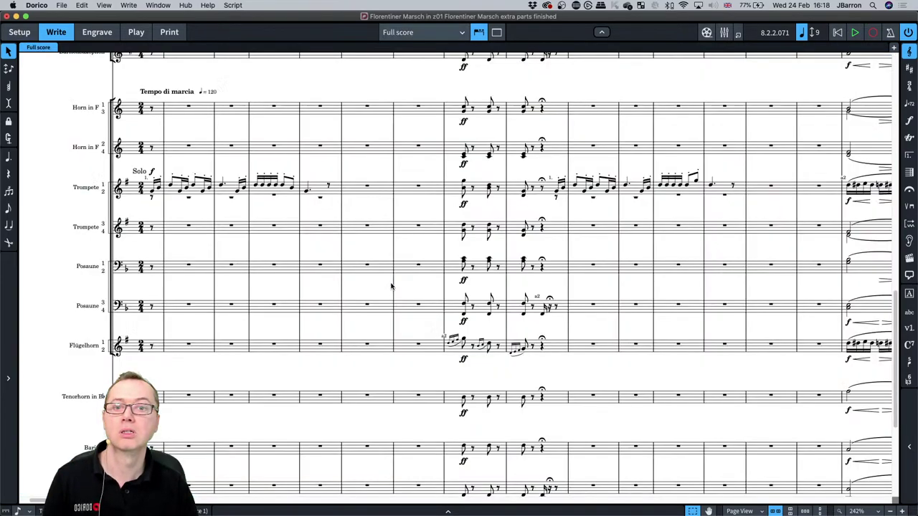
scroll(273, 296, down, 1)
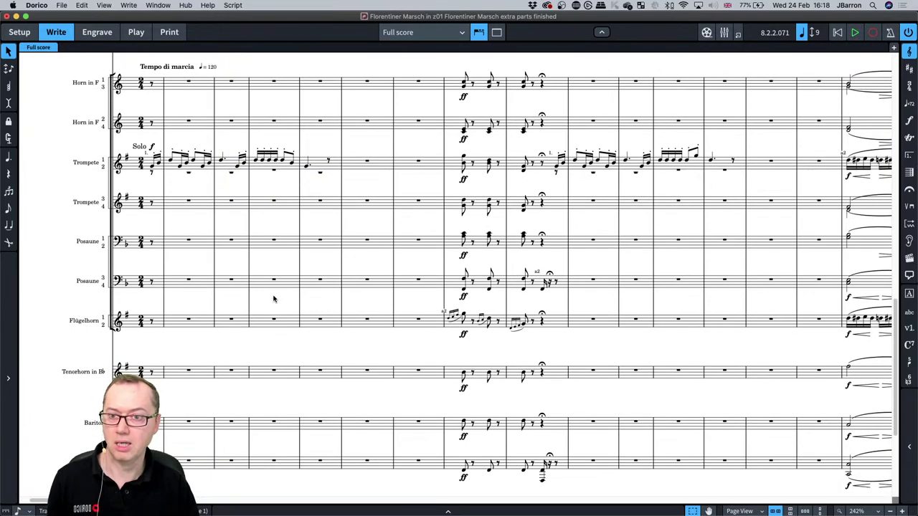
scroll(272, 297, up, 1)
scroll(273, 298, down, 1)
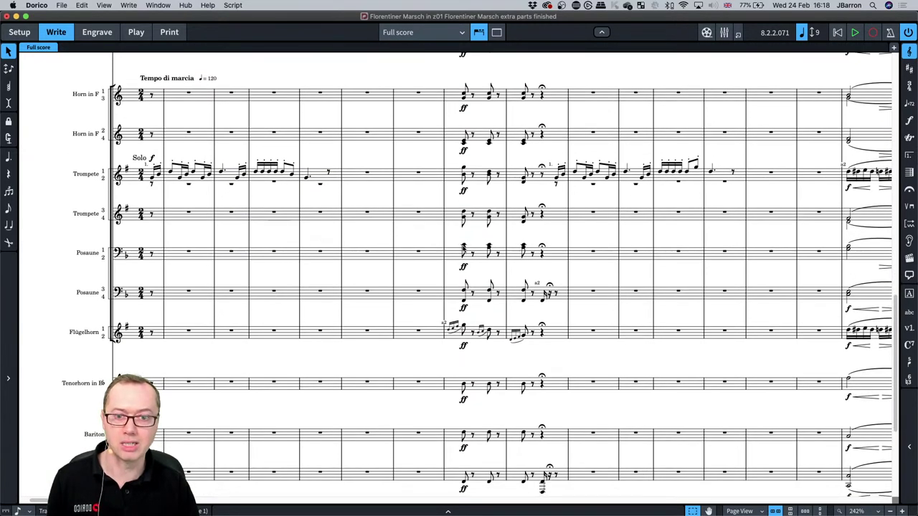
click(463, 248)
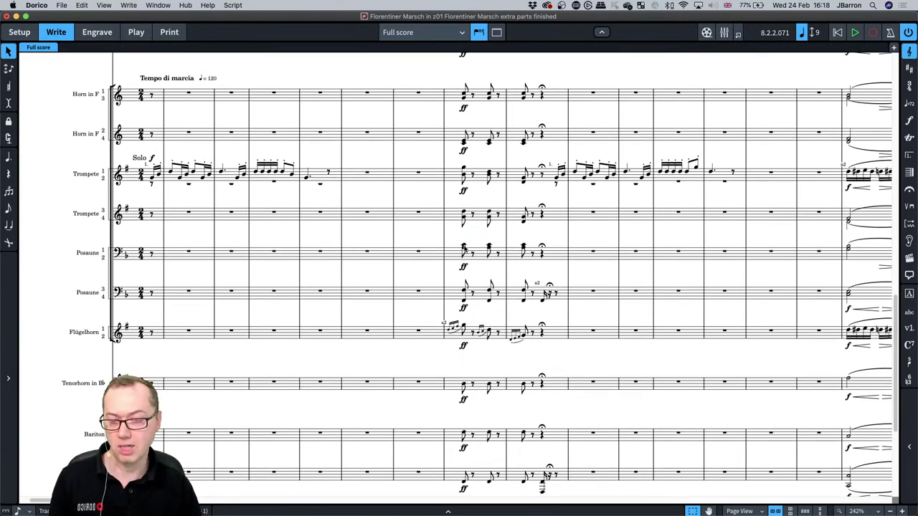
Raise the first note after the opening six-bar rest in the Posaune (G clef) Bb1 layout, and check the same note in the Posaune 1 layout.
click(417, 34)
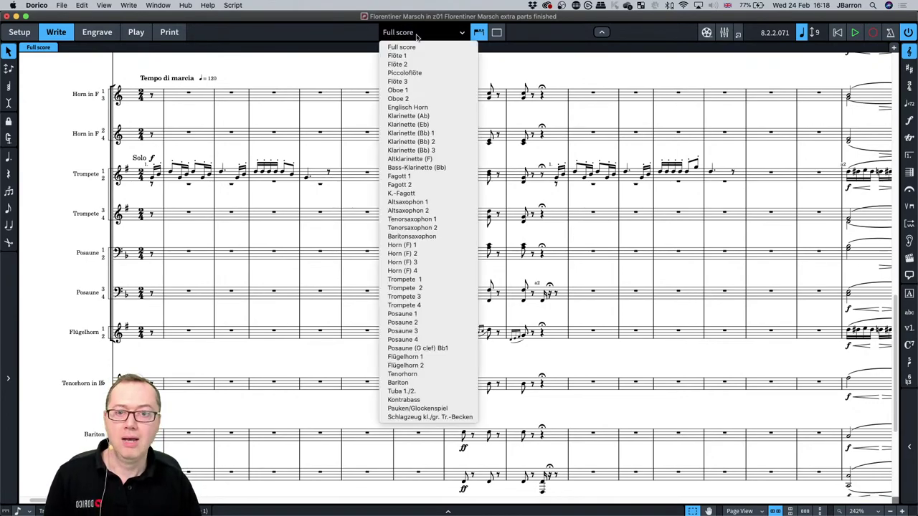
click(418, 348)
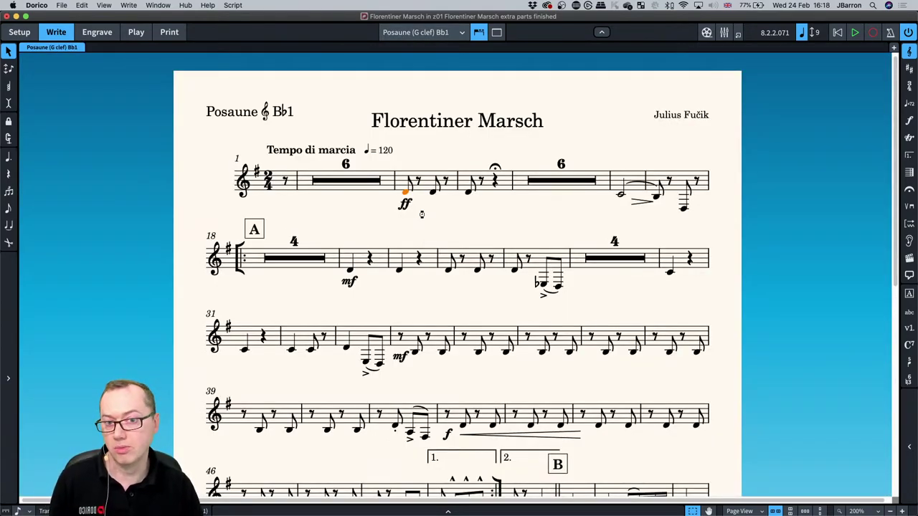
click(418, 33)
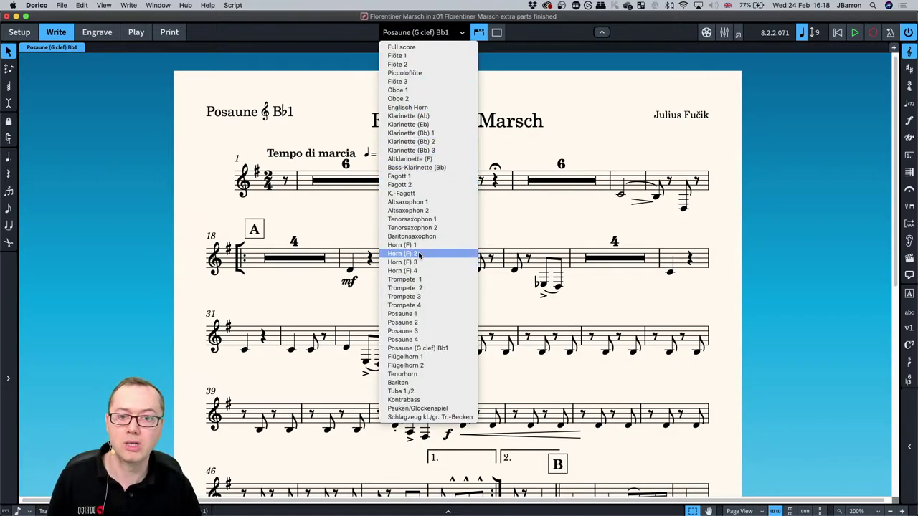
click(422, 315)
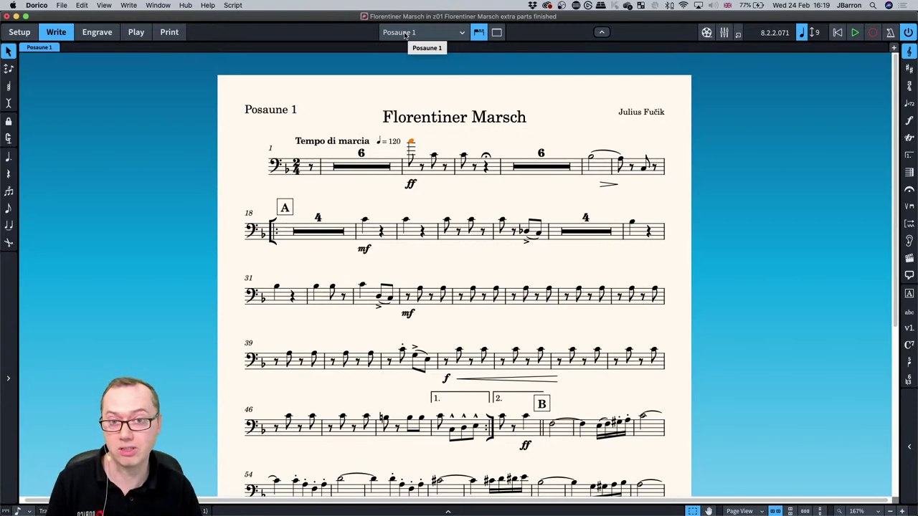
click(370, 95)
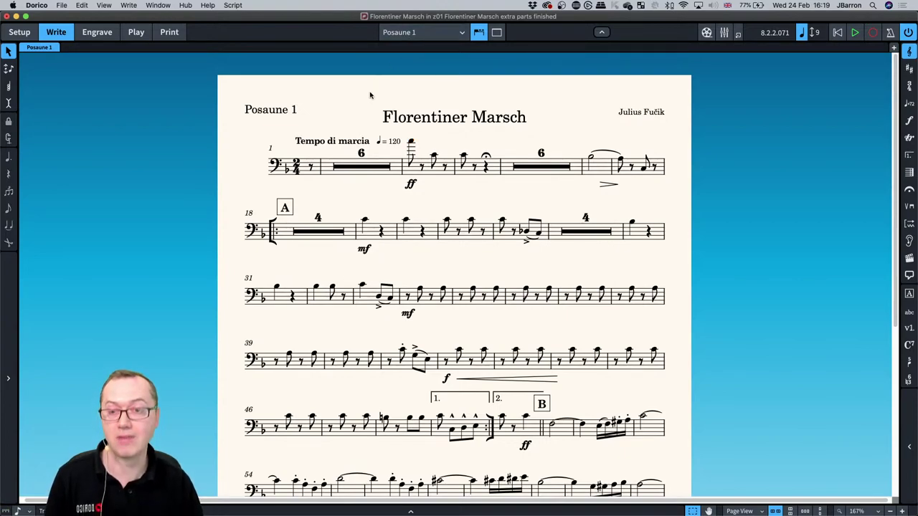
Add an empty part layout, place it directly after Horn (F) 4, and assign the Horn (F) 1 player to it.
key(super+1)
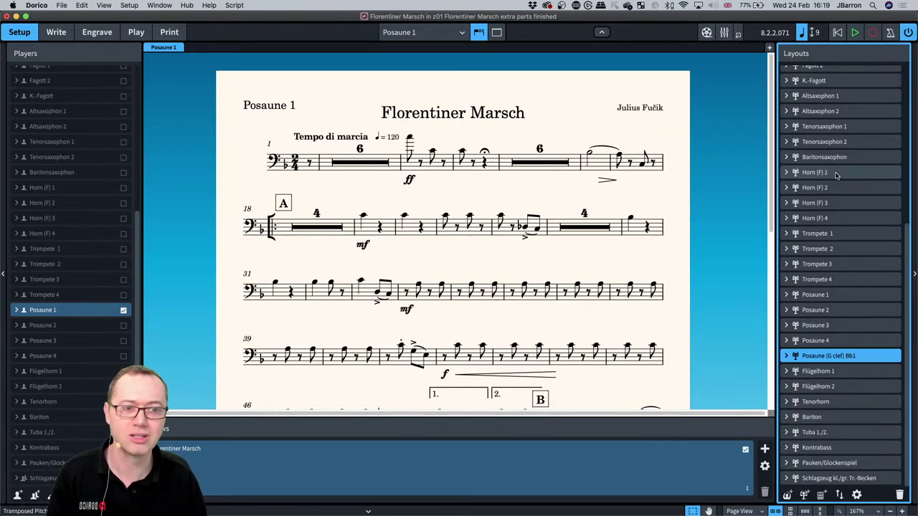
click(804, 495)
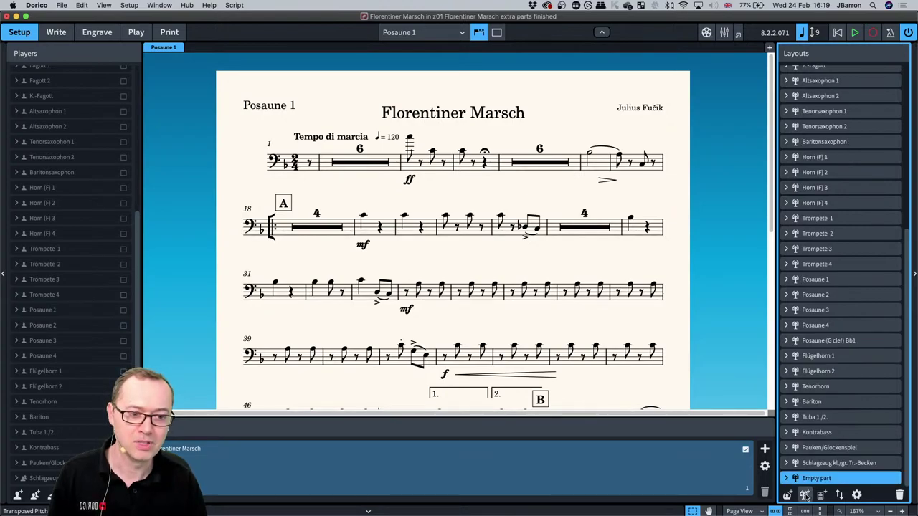
drag(824, 477, 824, 217)
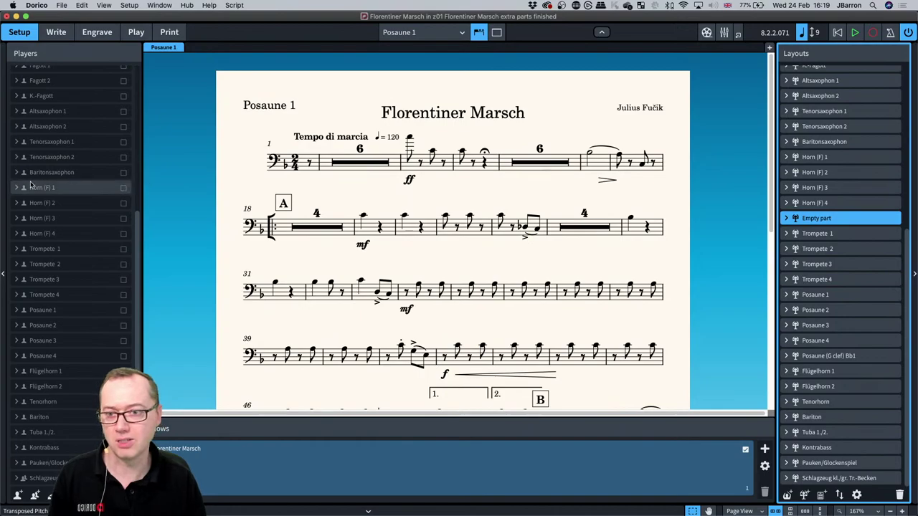
click(123, 189)
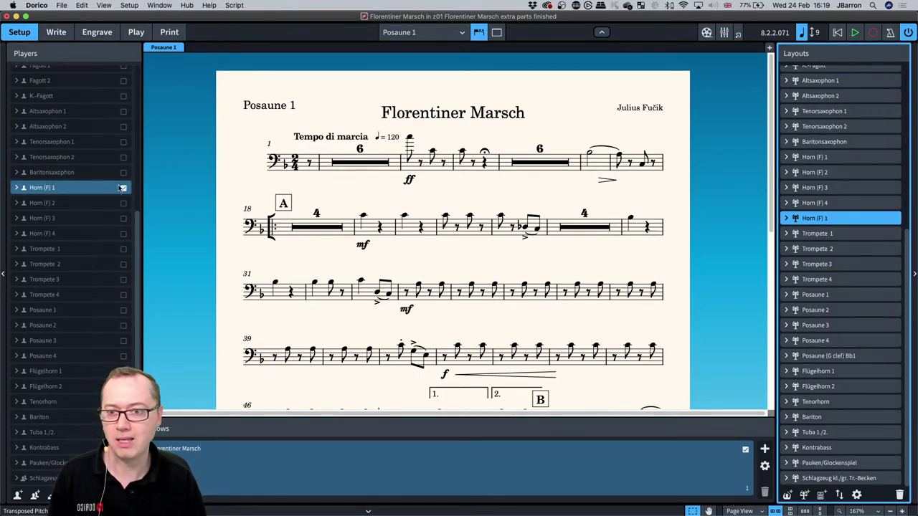
double_click(815, 218)
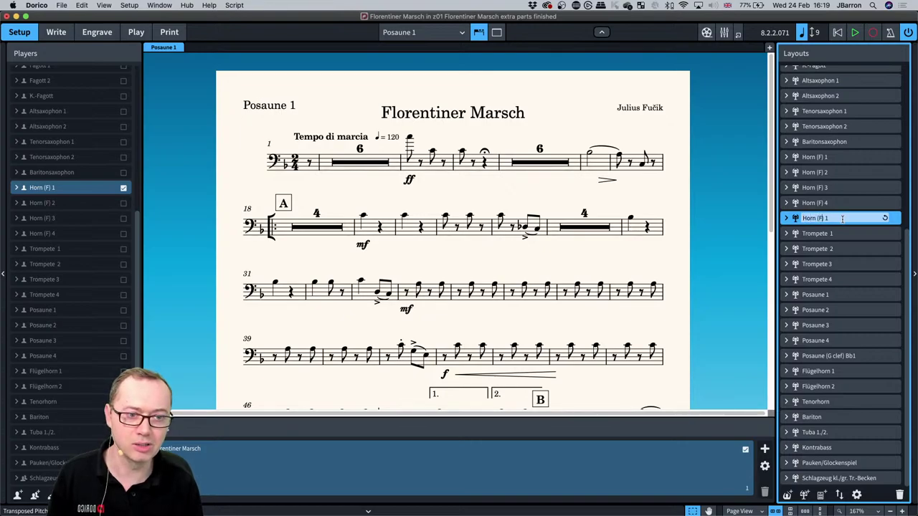
text(E(b)
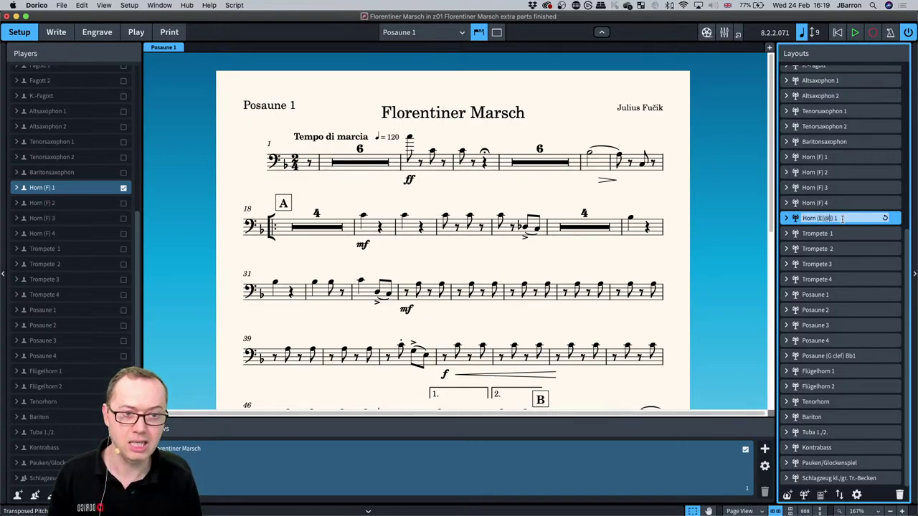
text([flat])
key(Return)
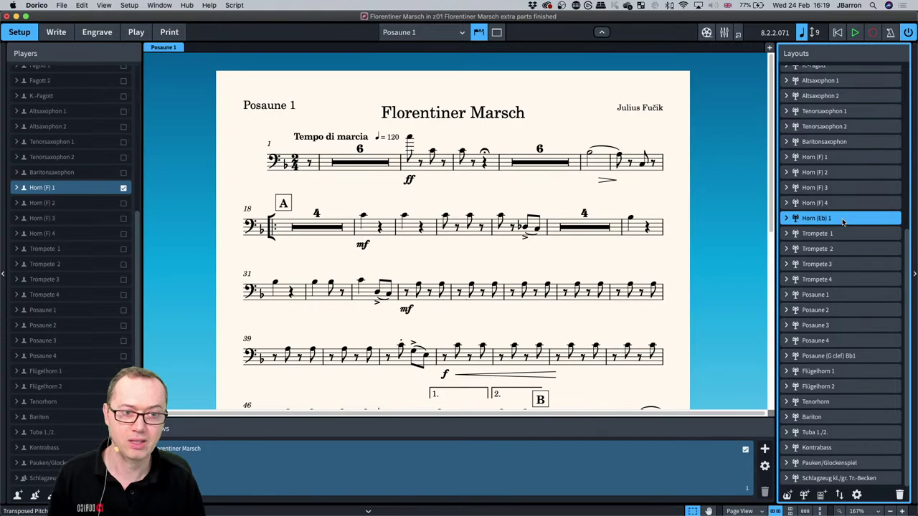
Override the Horn (Eb) 1 layout's transposed pitch so that written middle C sounds as Eb3.
right_click(843, 222)
click(837, 263)
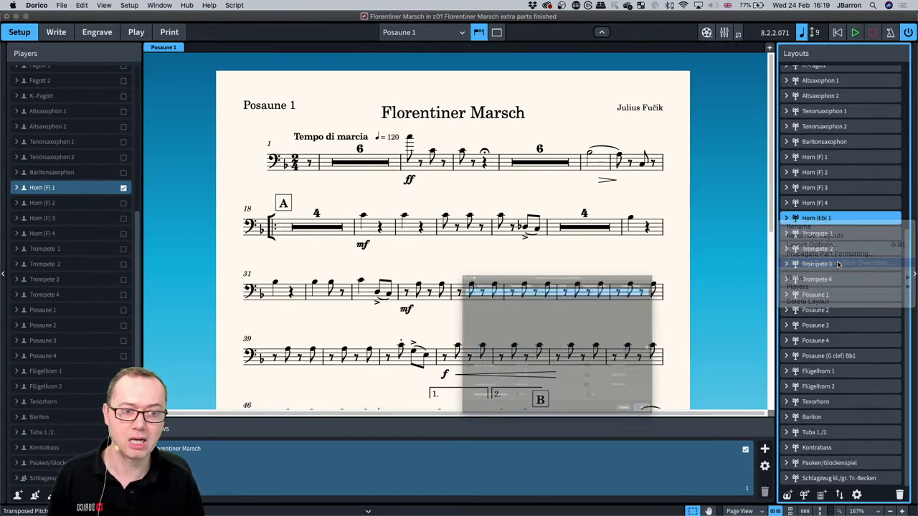
click(466, 453)
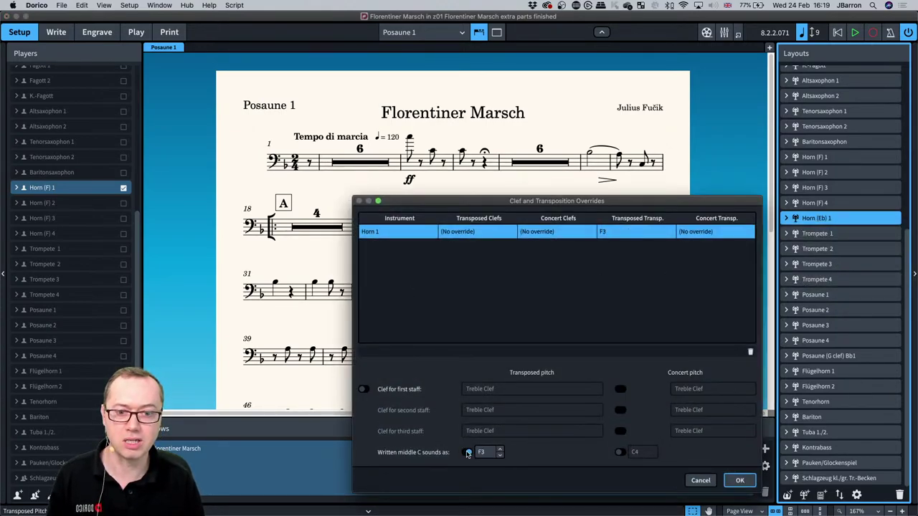
click(500, 455)
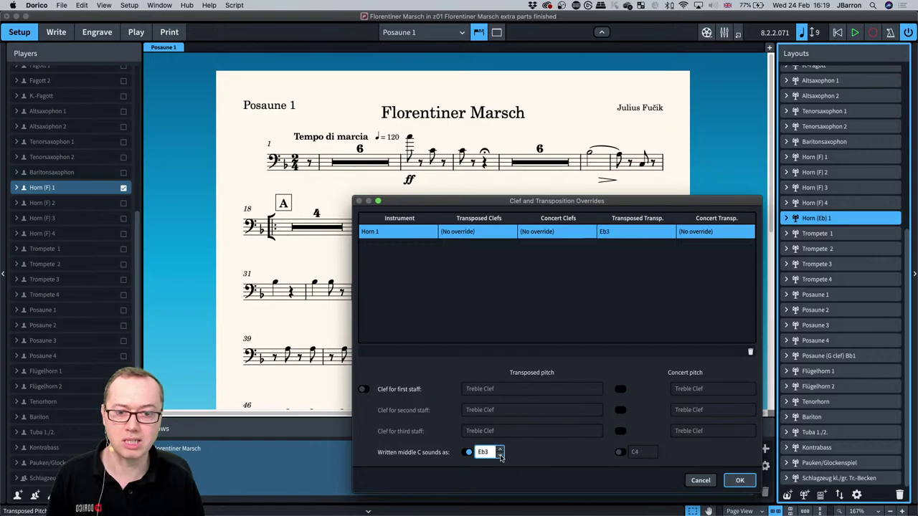
click(739, 480)
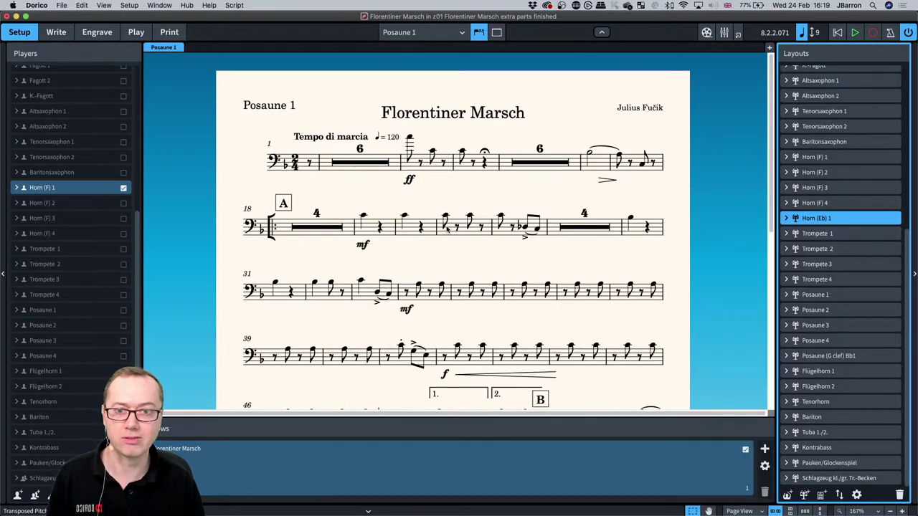
Compare the Horn (F) 1 layout with the Horn (Eb) 1 layout, checking the heading, key signature and transposed notes.
click(415, 32)
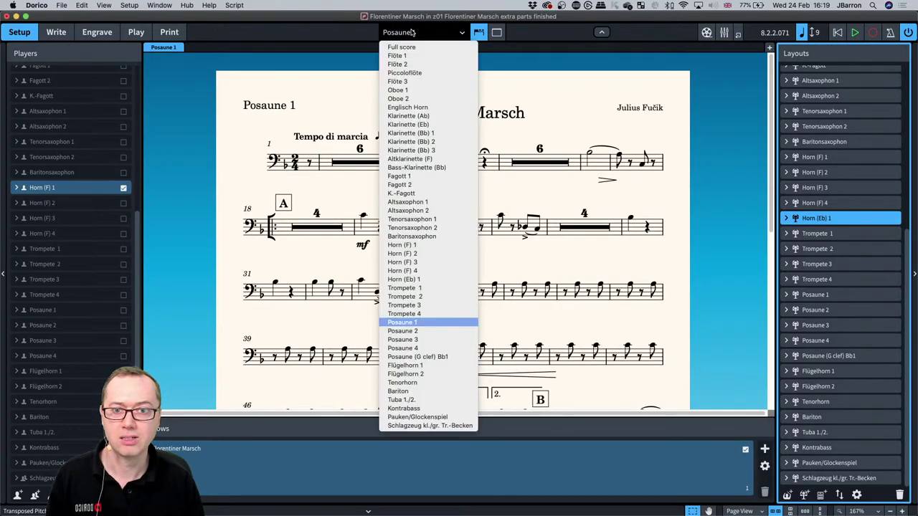
click(420, 246)
click(411, 32)
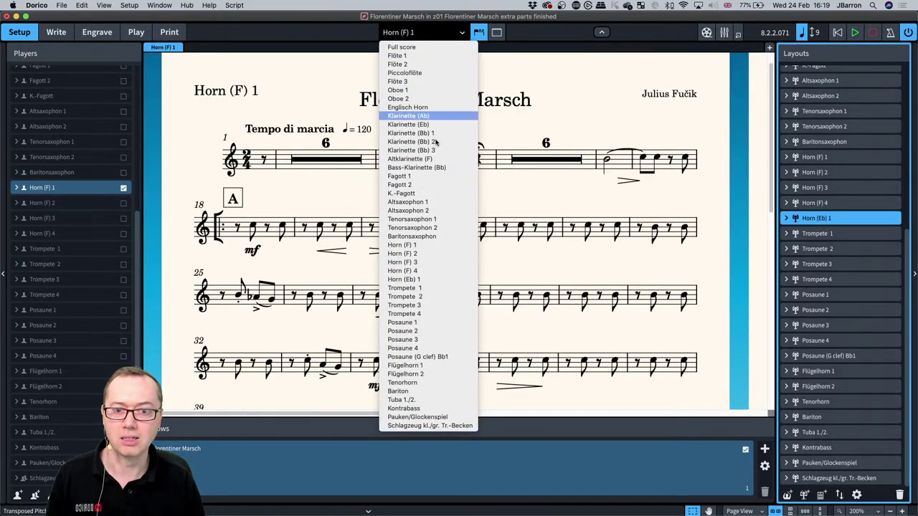
click(421, 279)
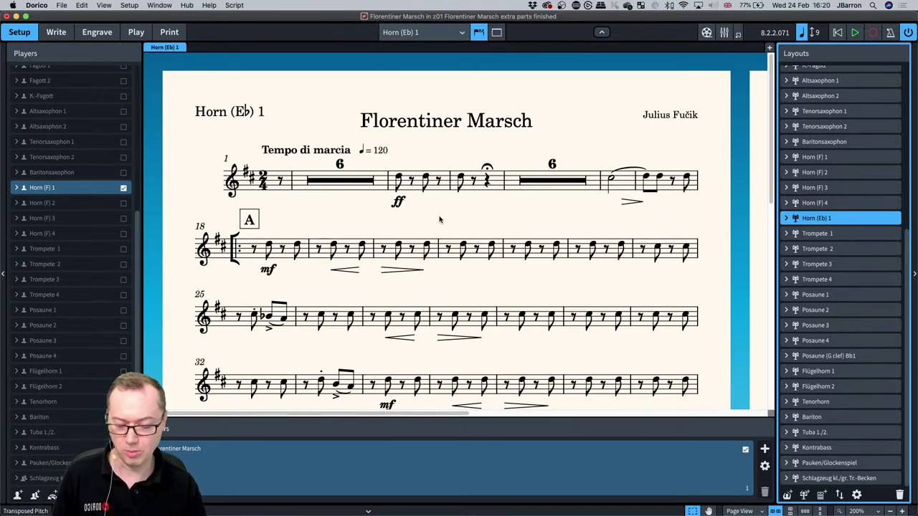
key(super+minus)
key(super+minus)
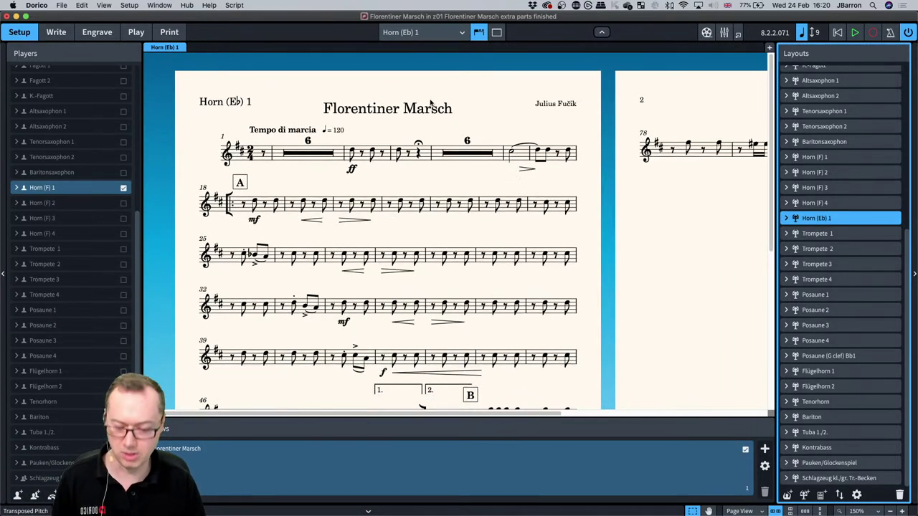
Look up the commands for moving between layouts, and step back through the Horn (F) layouts to Horn (F) 1.
click(167, 6)
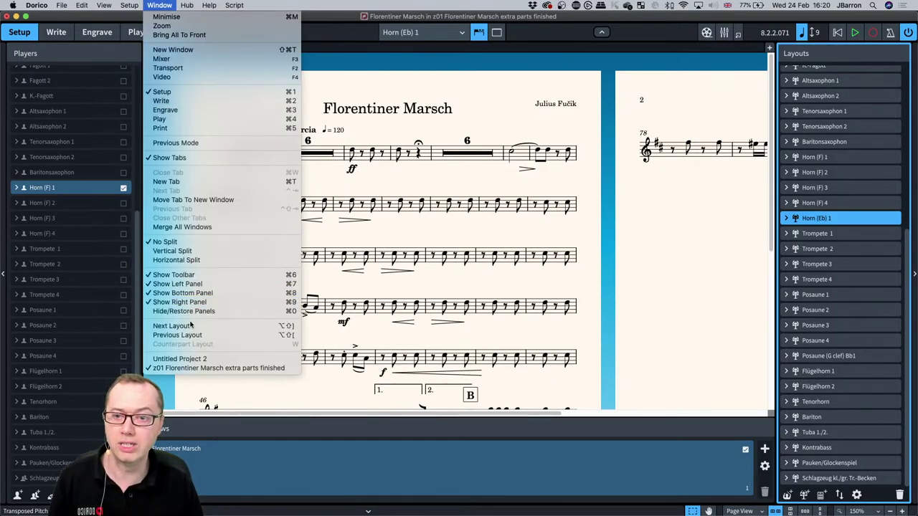
click(310, 333)
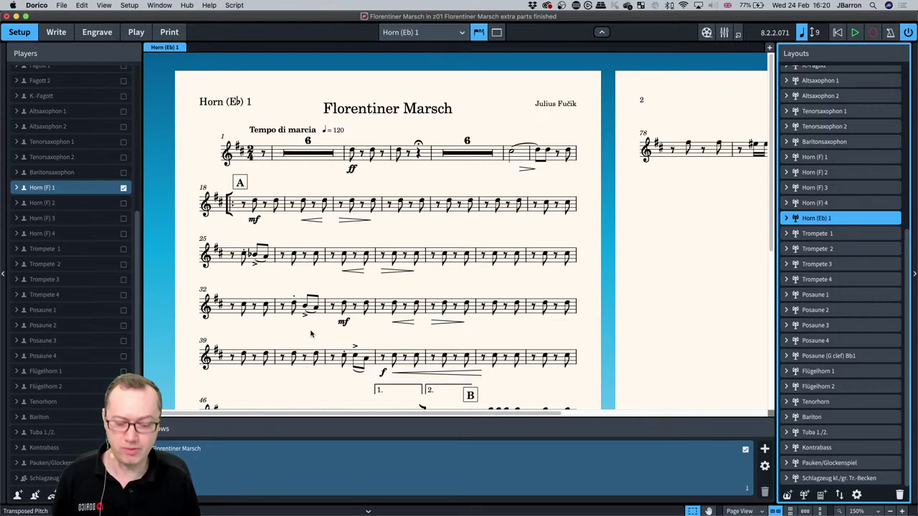
key(super+alt+bracketleft)
key(super+alt+bracketleft)
key(super+alt+bracketleft)
key(super+alt+bracketleft)
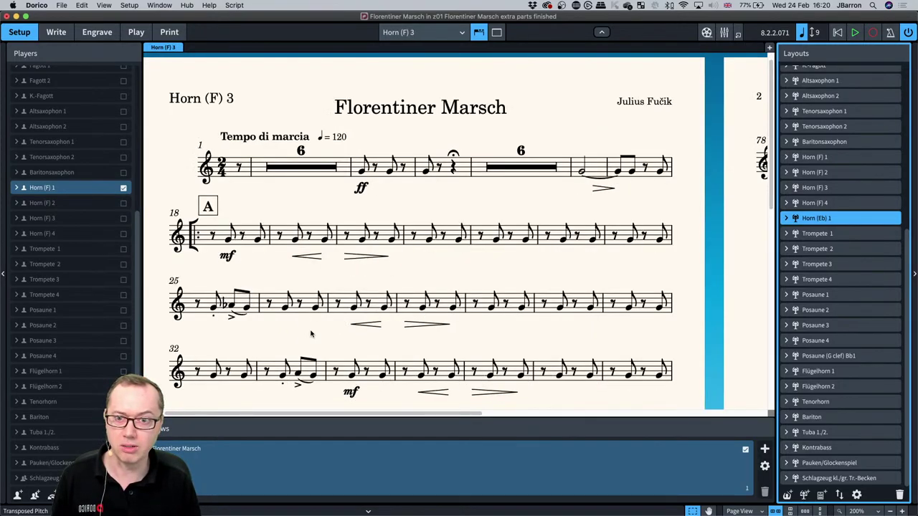
scroll(311, 333, down, 5)
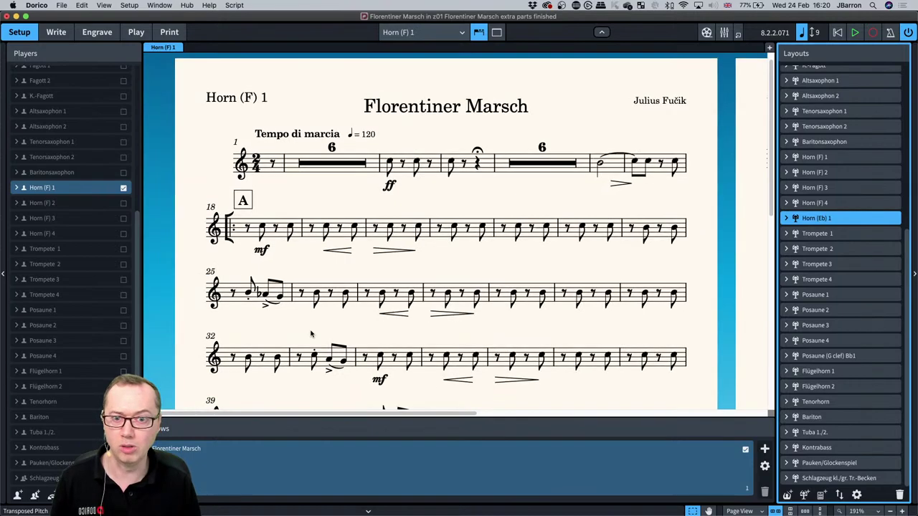
key(super+alt+bracketright)
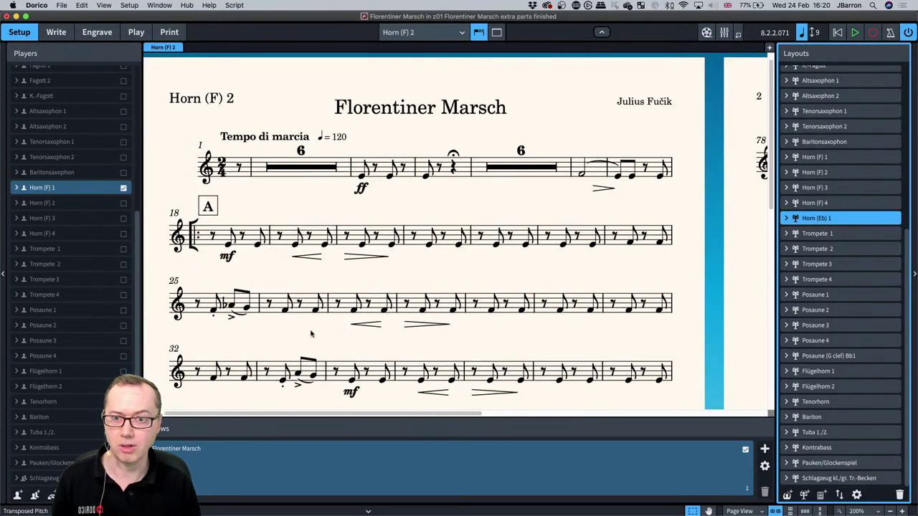
key(super+alt+bracketleft)
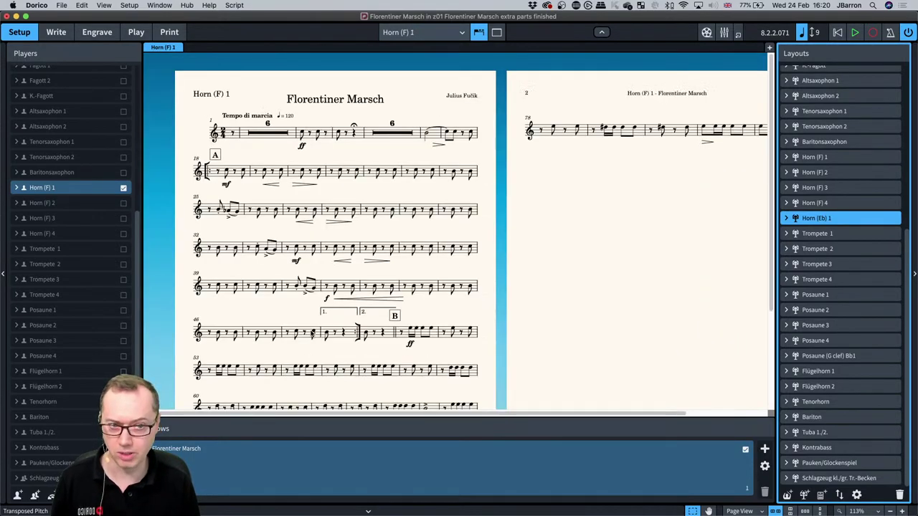
Set the Horn (F) 1 layout's rastral size to Size 4 (6.5mm), discarding the unapplied layout option changes for Horn (Eb) 1.
key(super+shift+l)
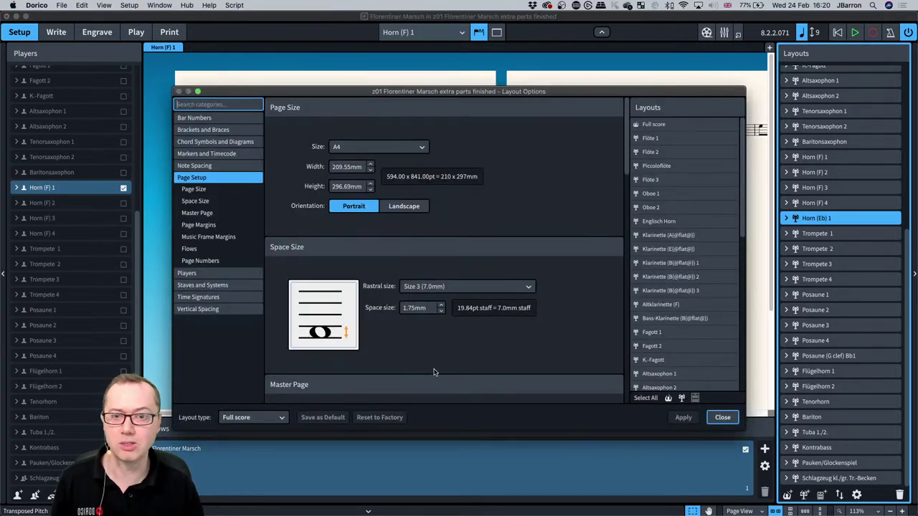
click(425, 291)
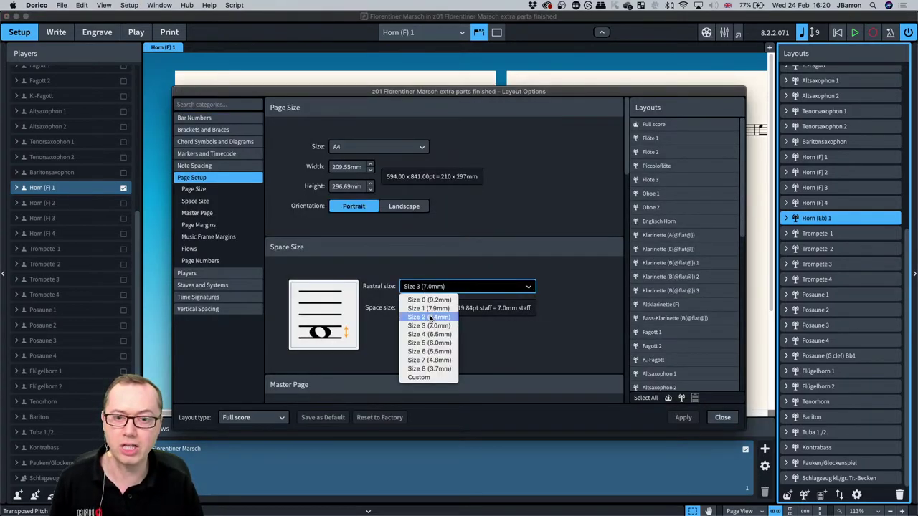
click(429, 336)
scroll(681, 323, down, 5)
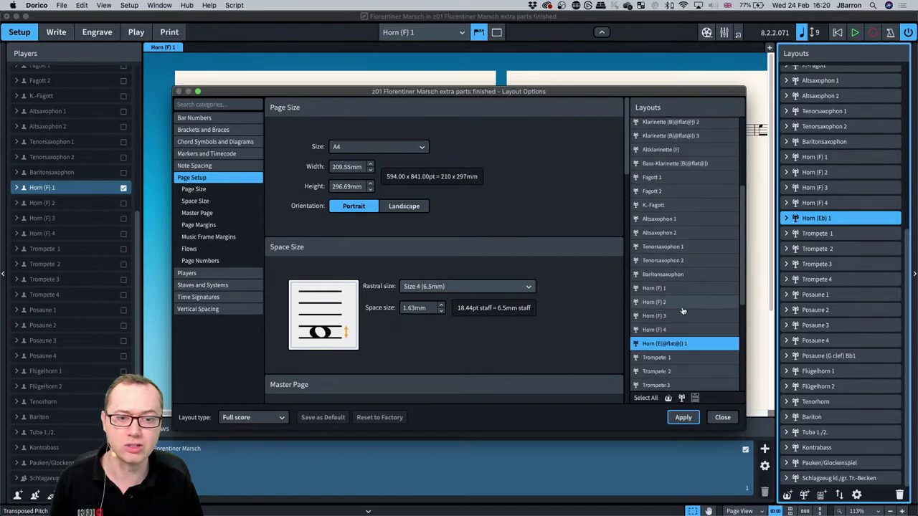
click(654, 214)
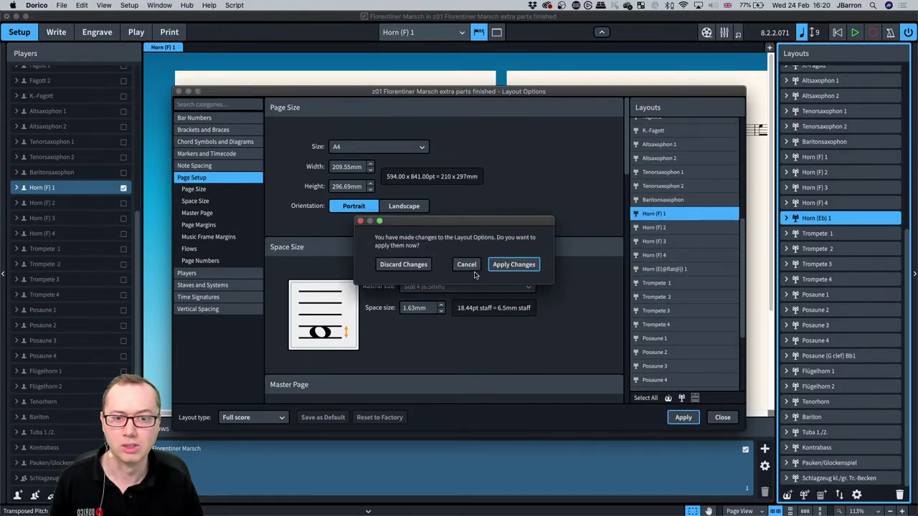
click(401, 264)
click(432, 286)
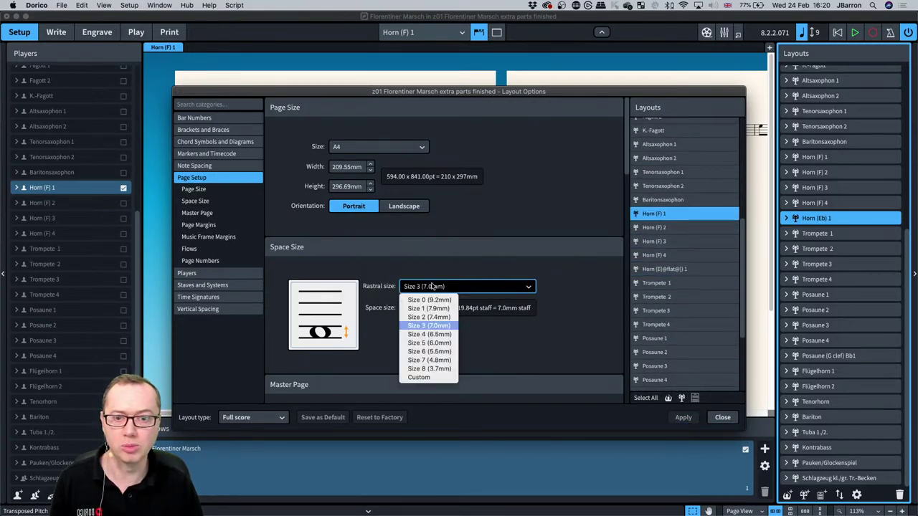
click(431, 337)
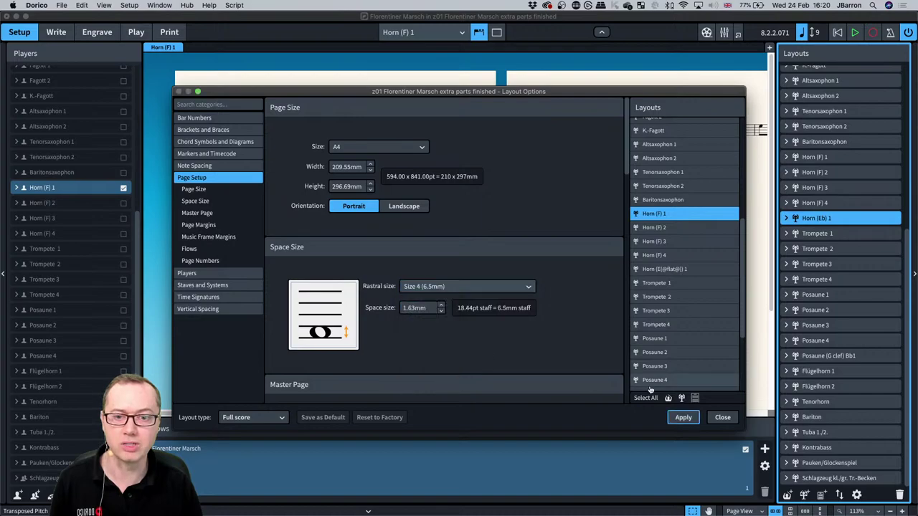
click(723, 417)
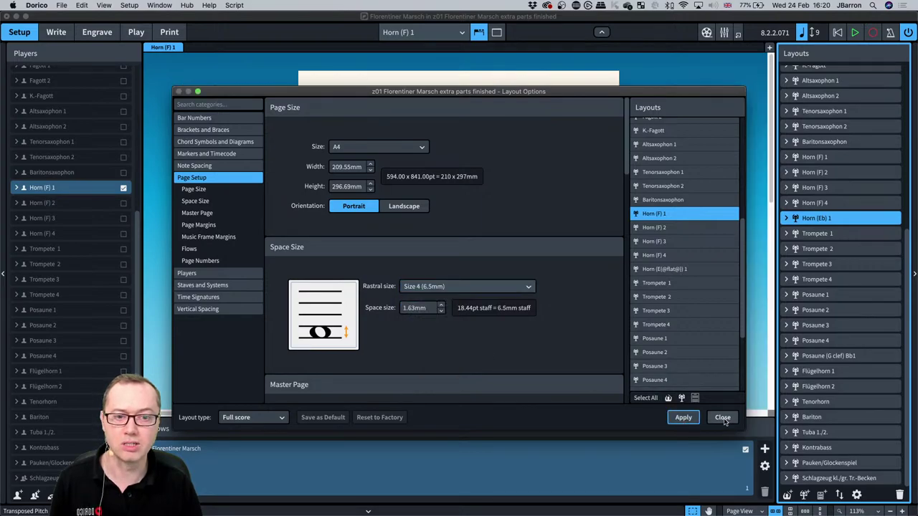
scroll(450, 180, down, 2)
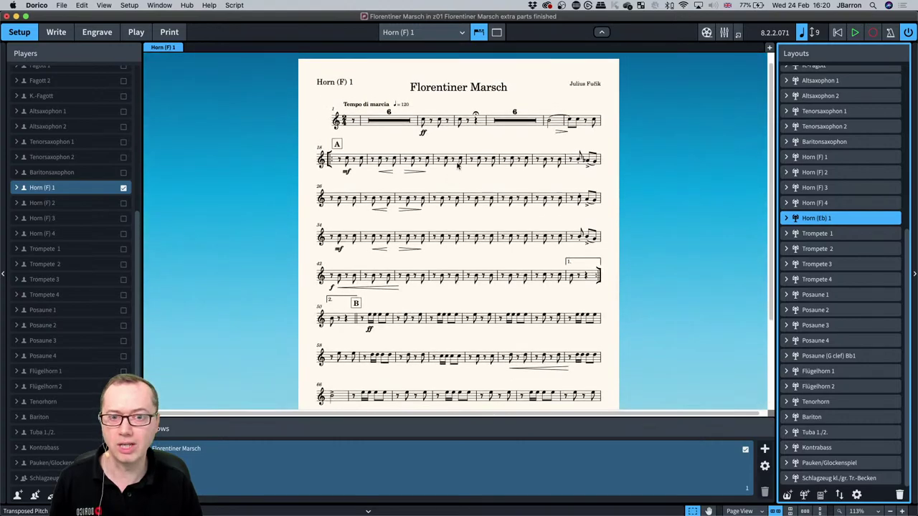
Propagate Horn (F) 1's part formatting, layout options and system formatting to Horn (F) 2, 3, 4 and Horn (Eb) 1, and check Horn (F) 2.
click(823, 159)
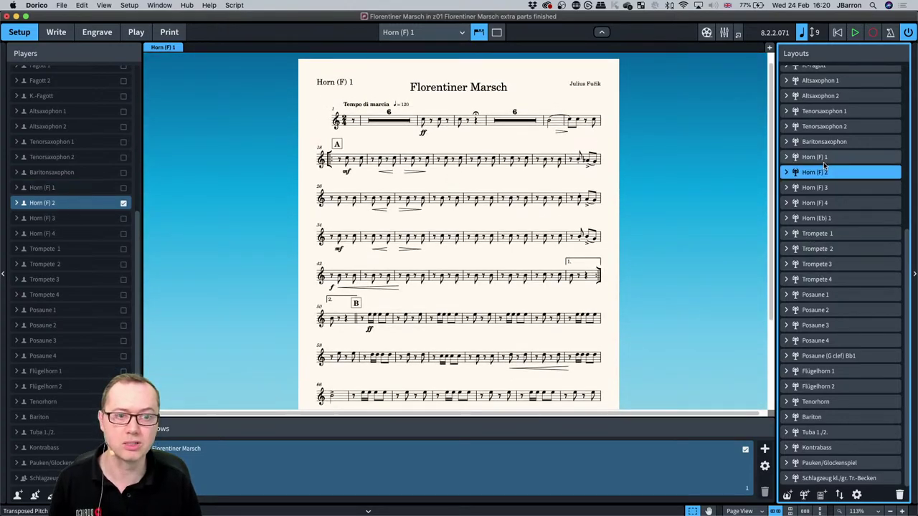
right_click(837, 159)
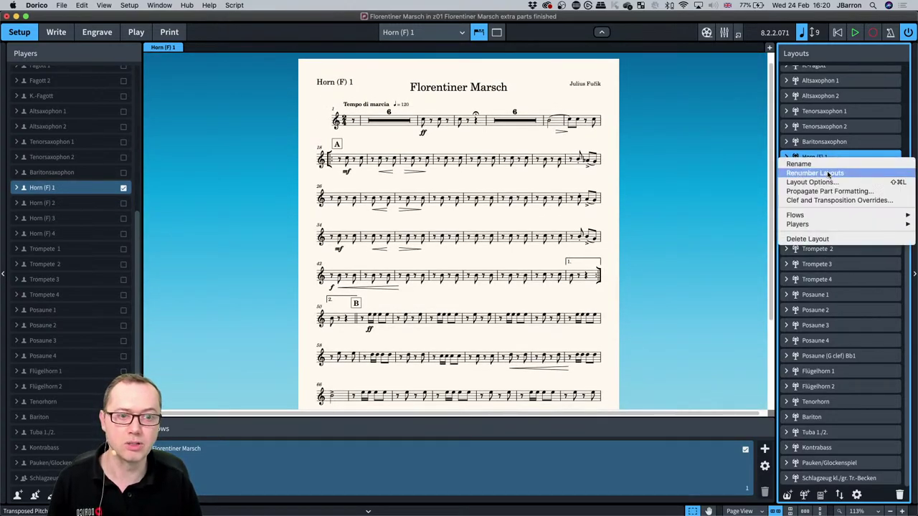
click(828, 191)
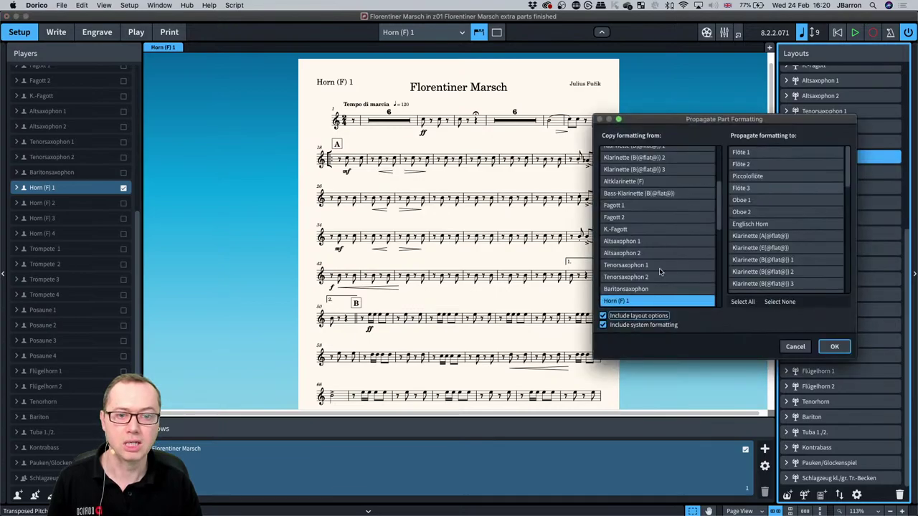
scroll(815, 242, down, 10)
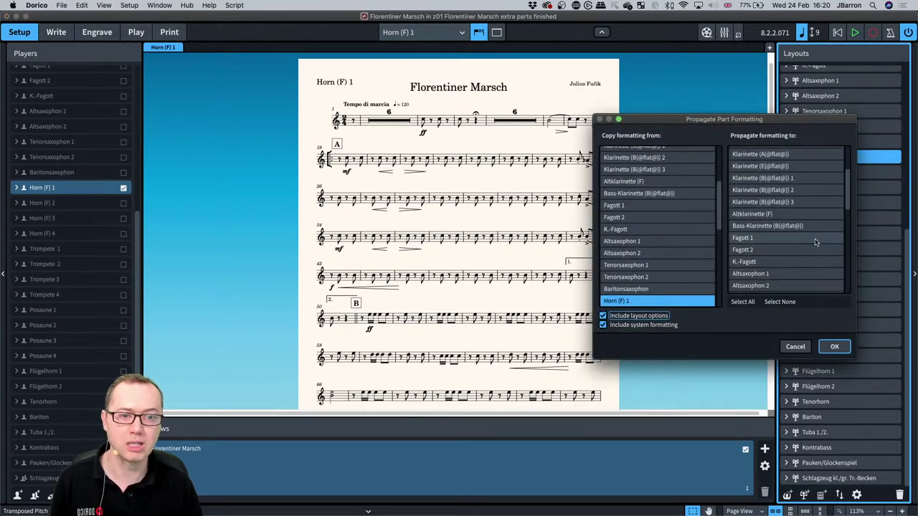
scroll(815, 243, down, 3)
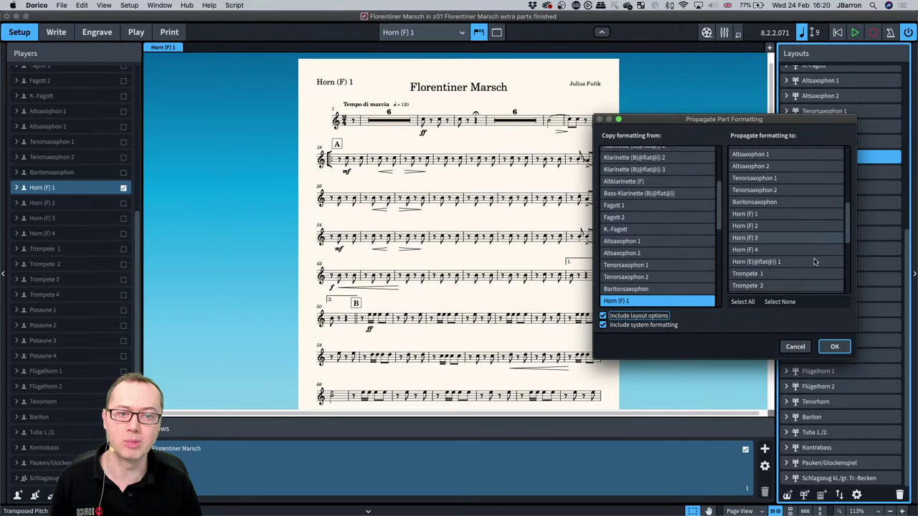
click(786, 231)
shift+click(785, 260)
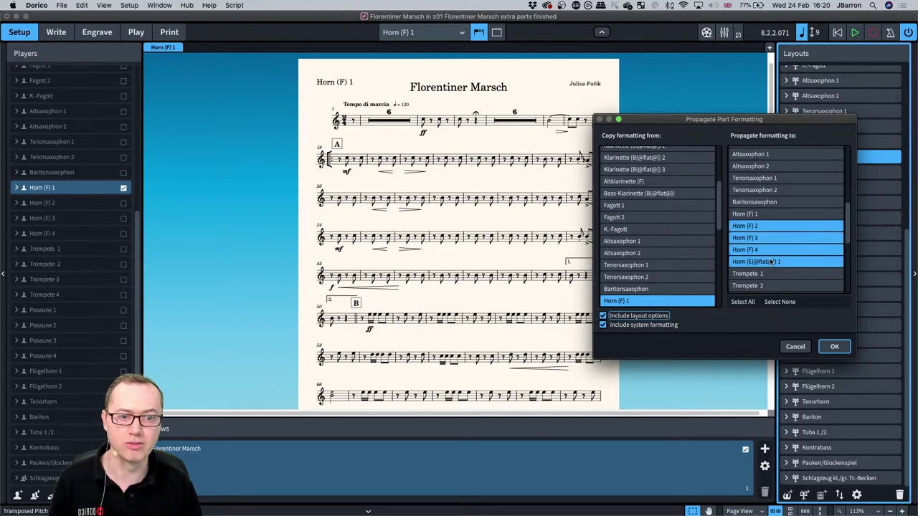
click(834, 346)
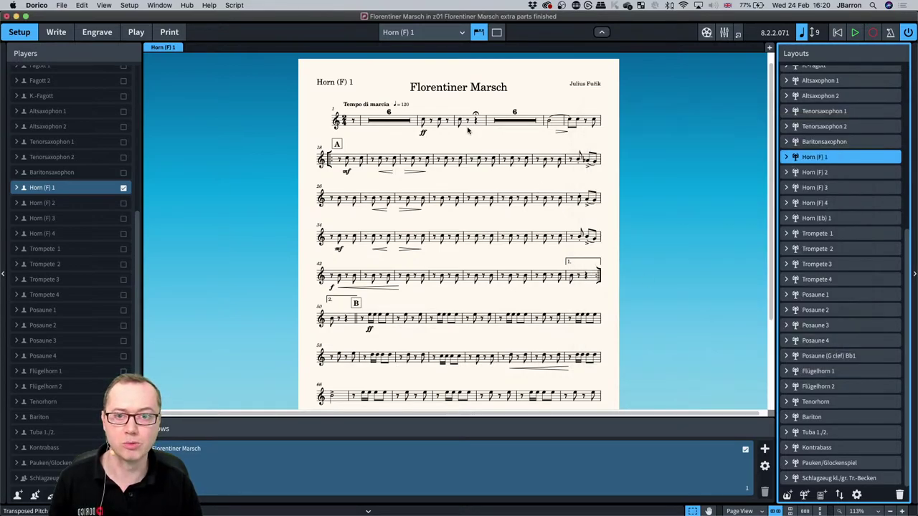
key(super+alt+bracketright)
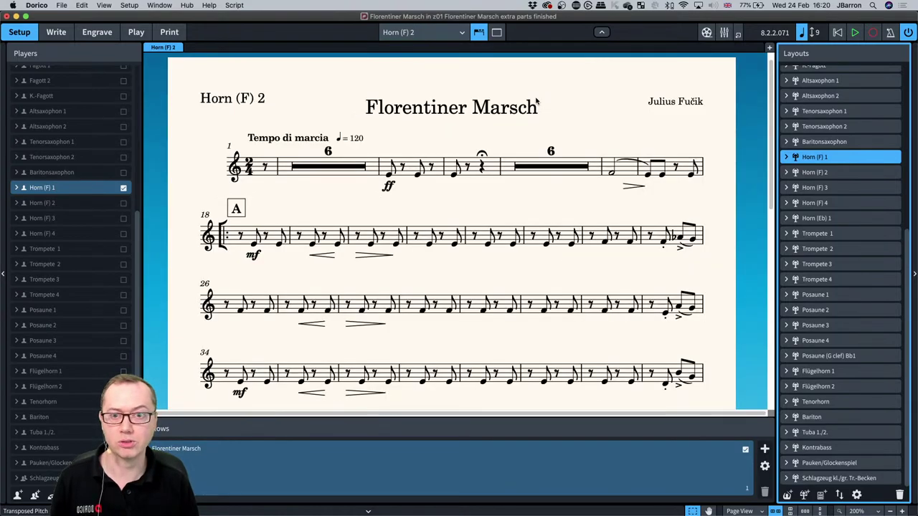
View the remaining horn part layouts in turn, ending on the Horn (Eb) 1 layout.
scroll(535, 101, down, 5)
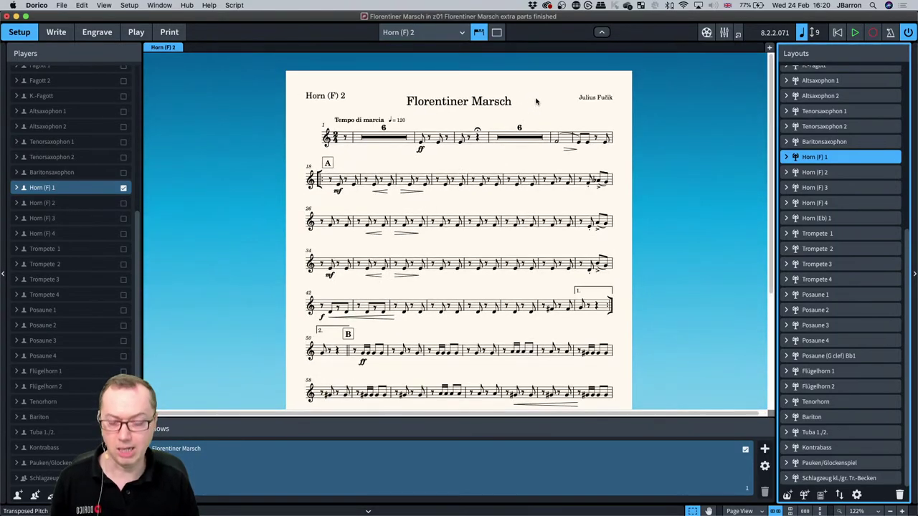
key(super+alt+bracketright)
key(super+alt+bracketright)
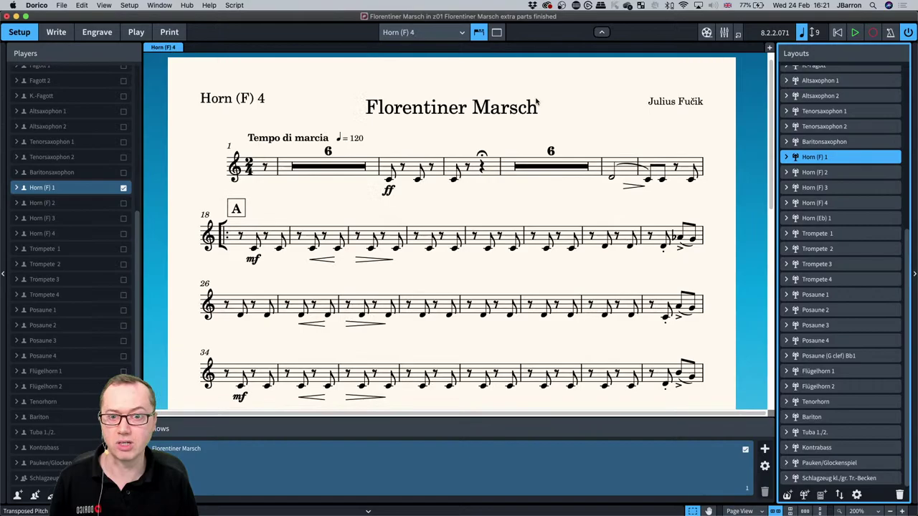
key(super+alt+bracketright)
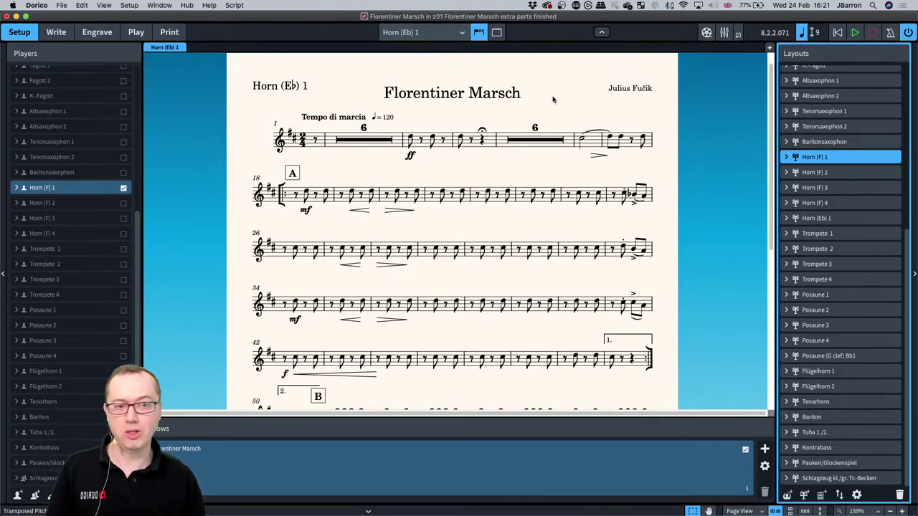
Open the Propagate Part Formatting options for the Horn (F) 1 layout.
right_click(847, 156)
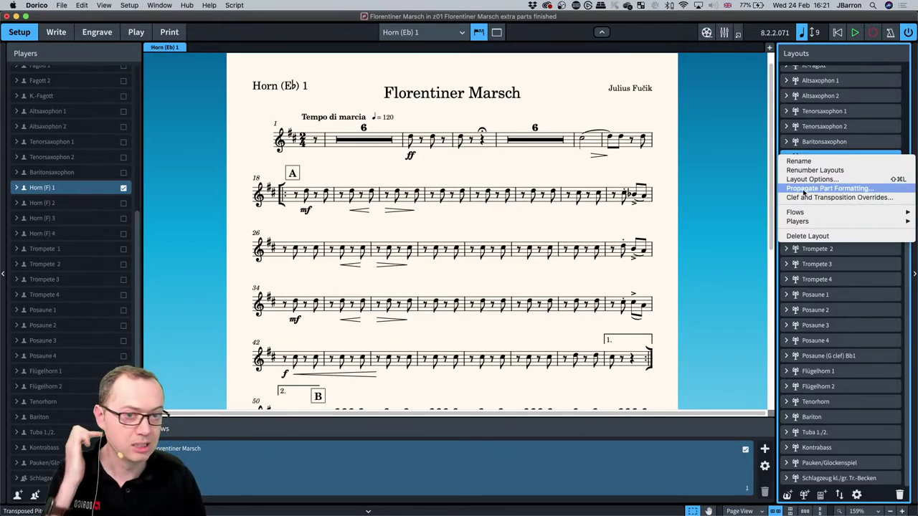
click(816, 188)
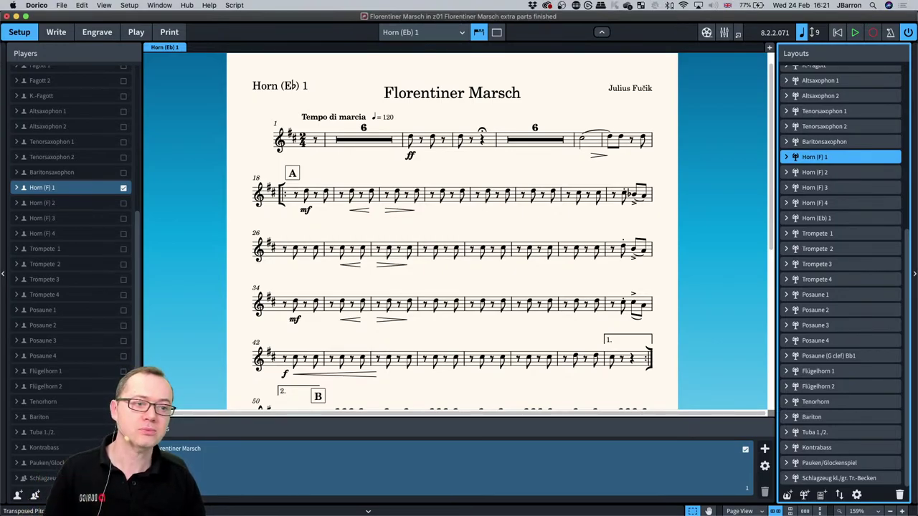
Switch to the Africa - less players project, and bring up the Africa E major full score PDF in Preview.
key(super+grave)
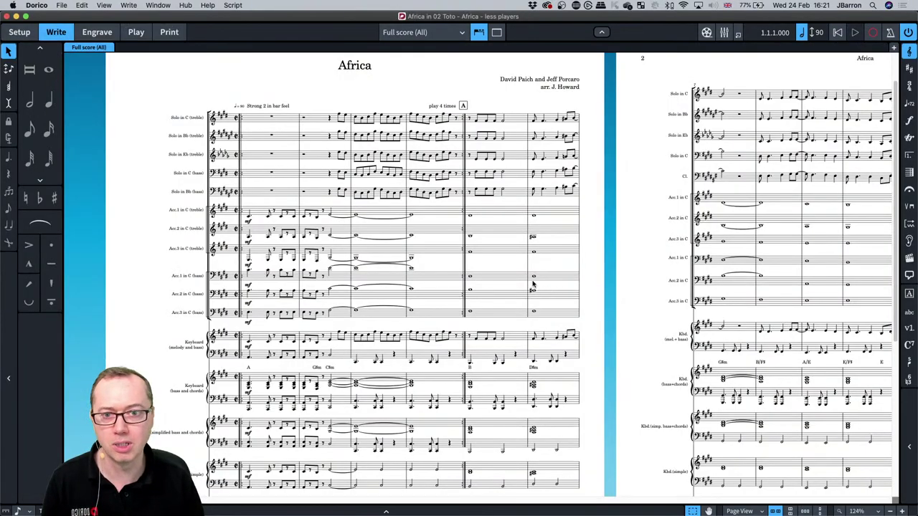
scroll(291, 96, up, 2)
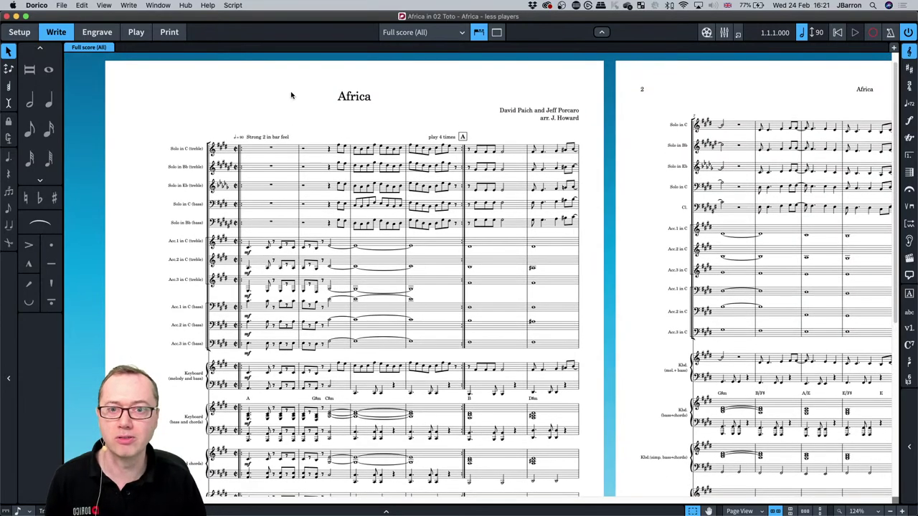
key(super+Tab)
key(super+Tab)
key(super+Tab)
key(super+Tab)
key(super+Tab)
key(super+Tab)
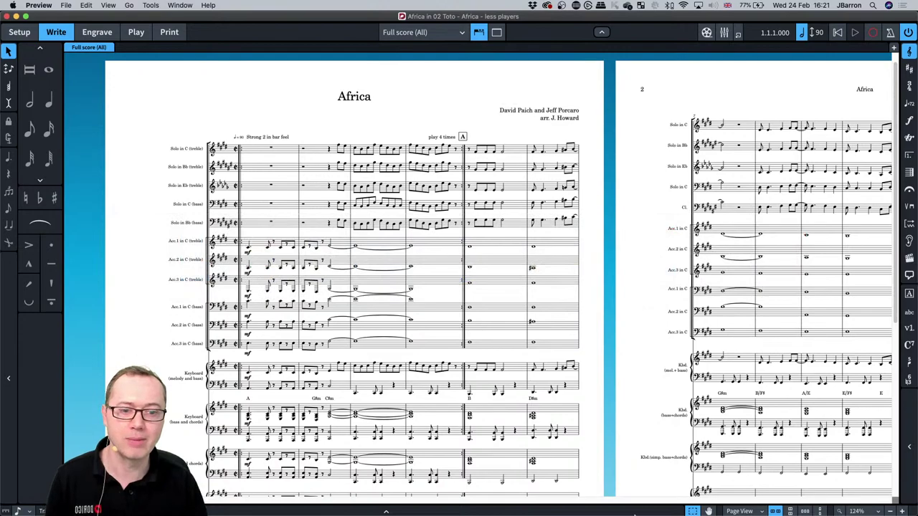
mouse_move(645, 512)
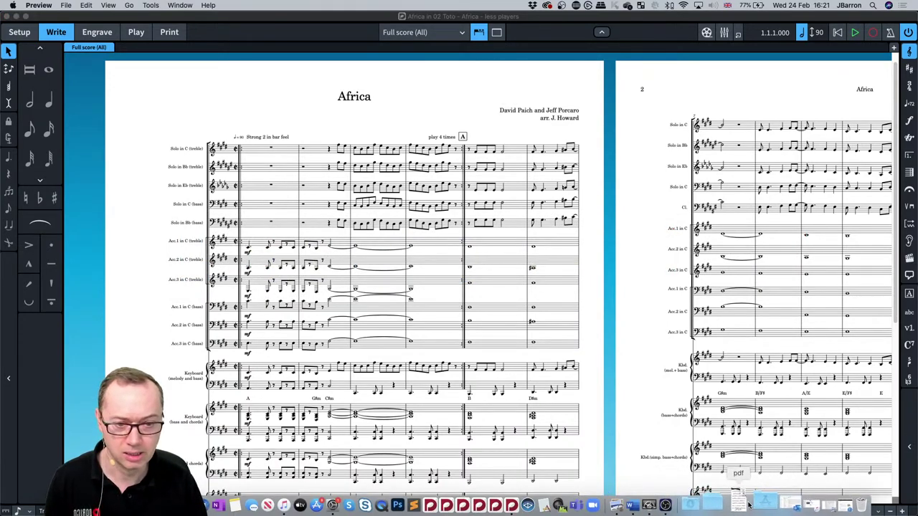
click(810, 504)
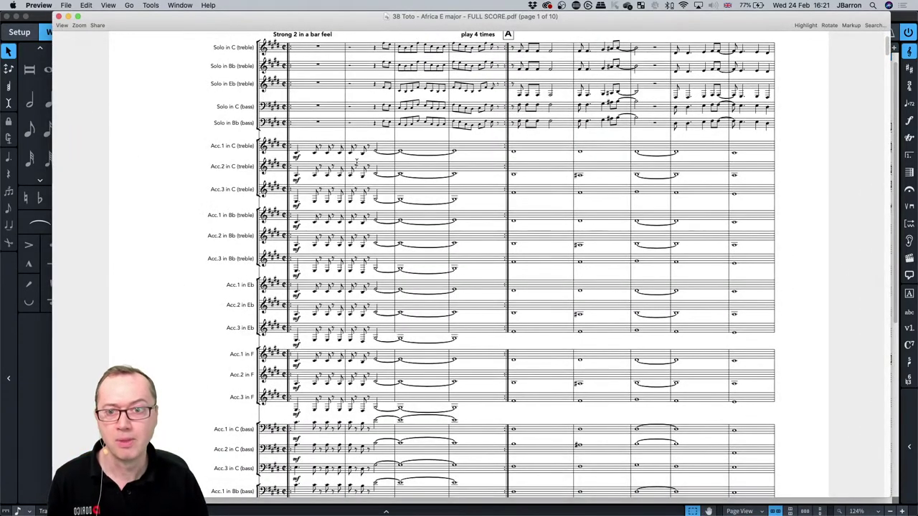
Examine the first page of the PDF score for the solo, accompaniment, keyboard, percussion and bass staves in their different transpositions.
scroll(357, 163, up, 3)
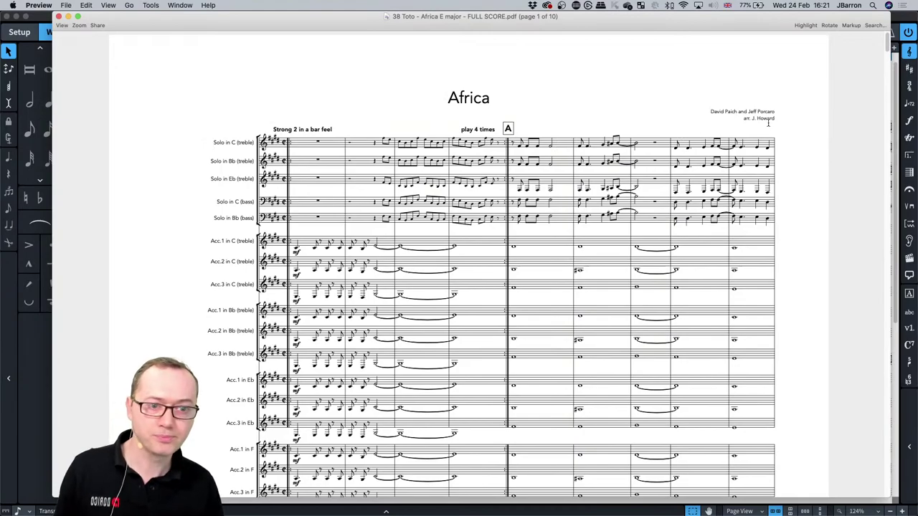
key(super+equal)
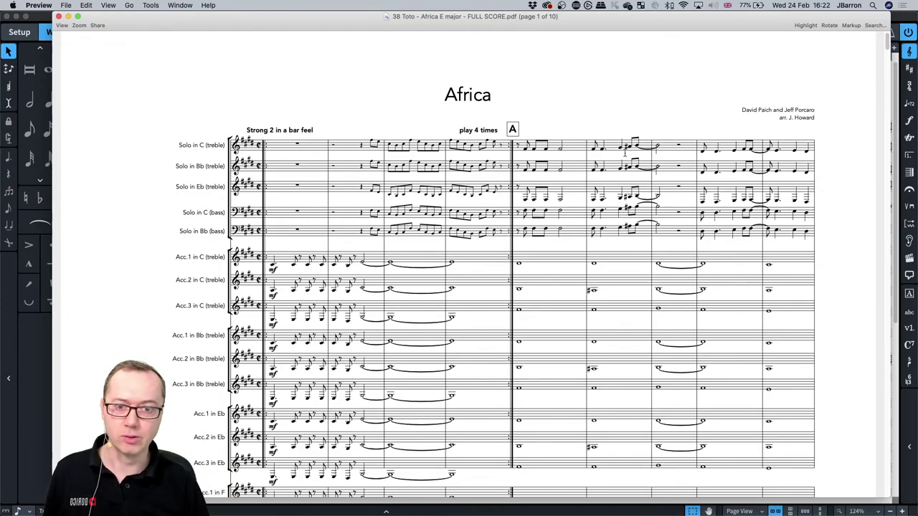
scroll(171, 149, down, 1)
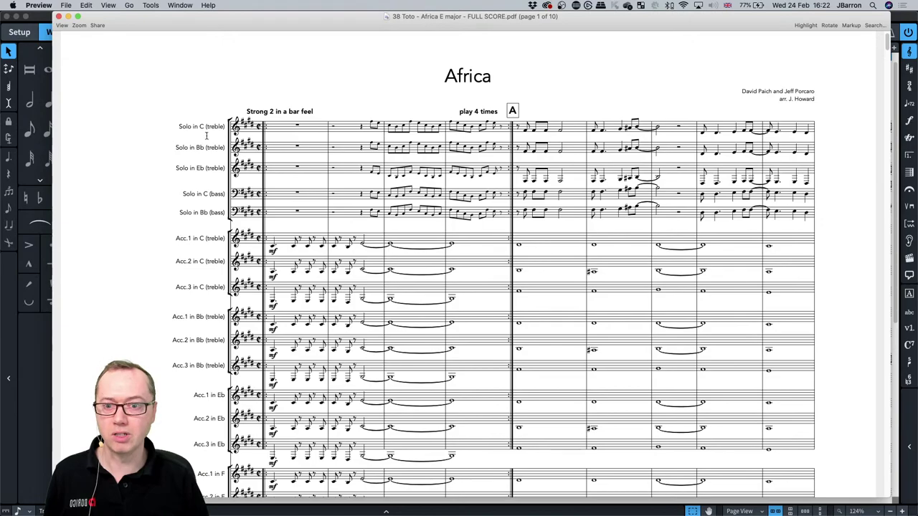
scroll(179, 185, down, 2)
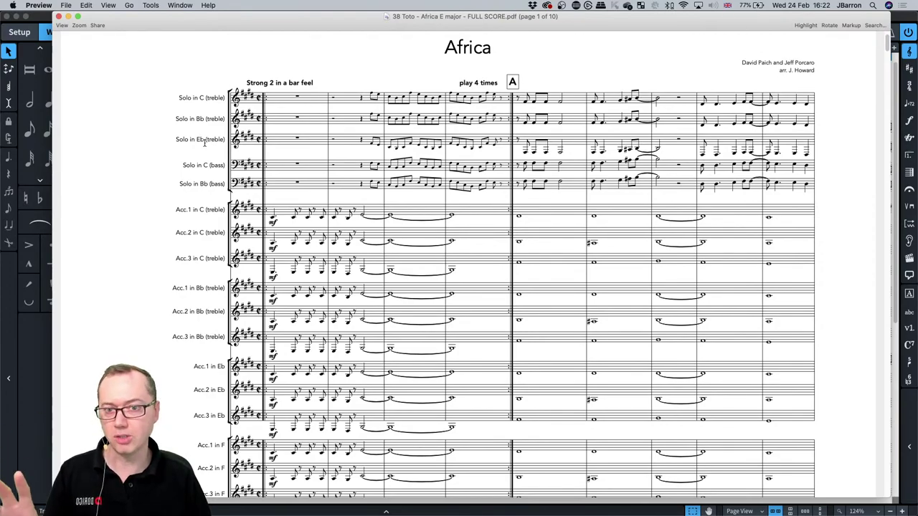
scroll(204, 143, down, 3)
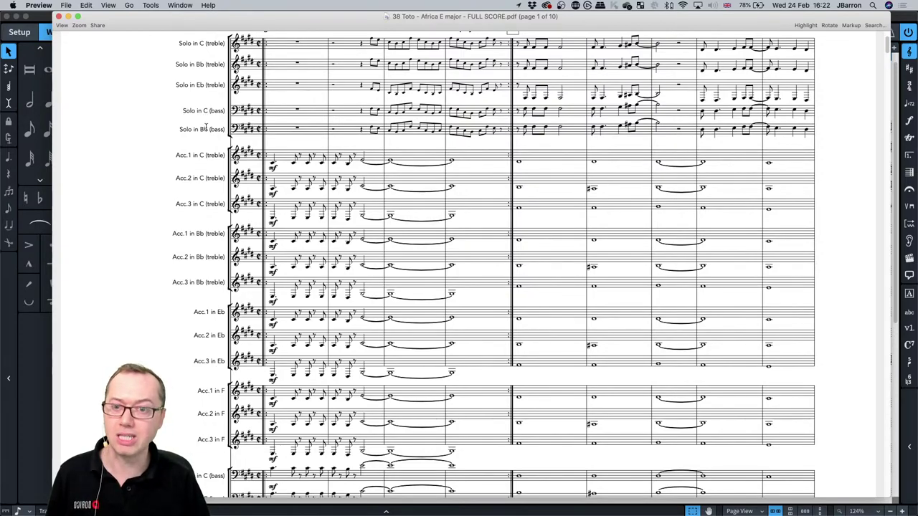
scroll(206, 128, down, 3)
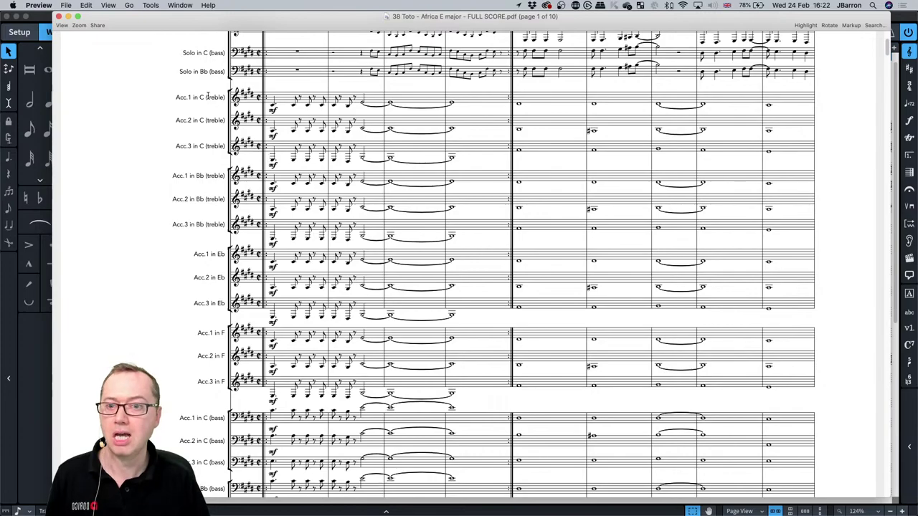
scroll(200, 129, down, 5)
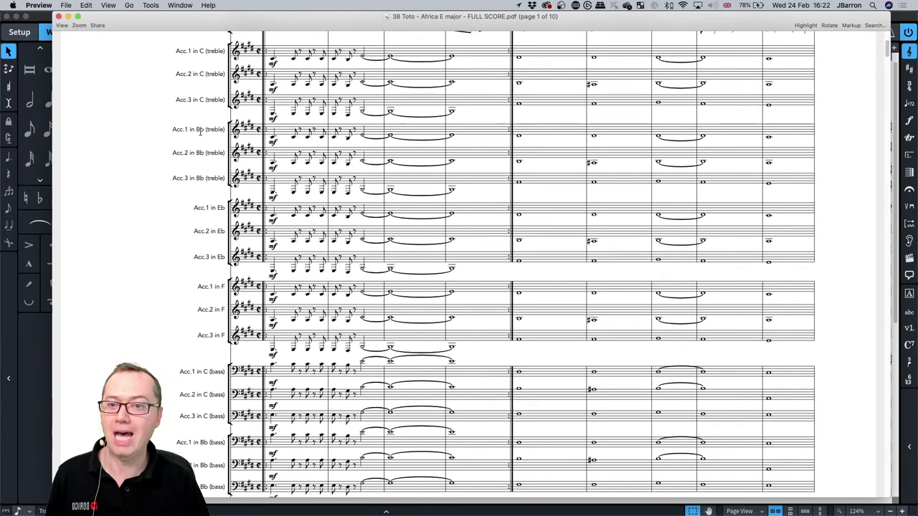
scroll(207, 187, down, 4)
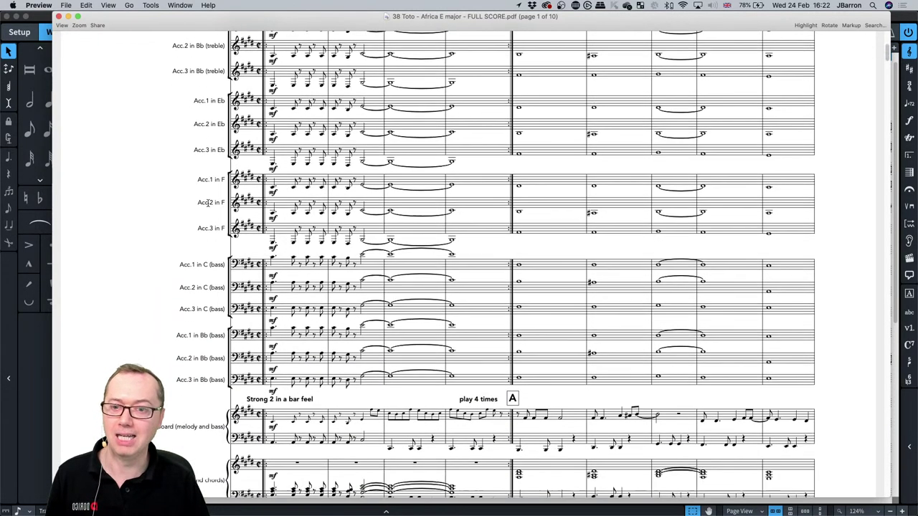
scroll(224, 203, down, 3)
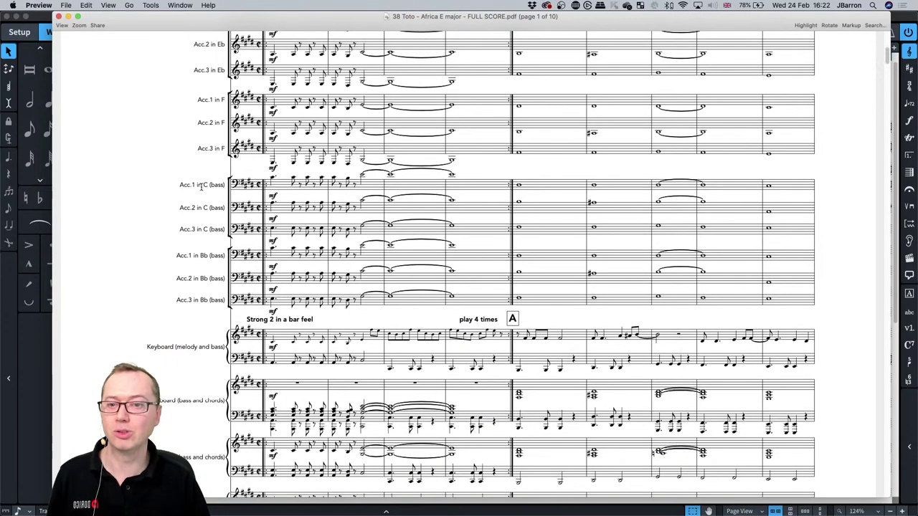
scroll(215, 185, down, 4)
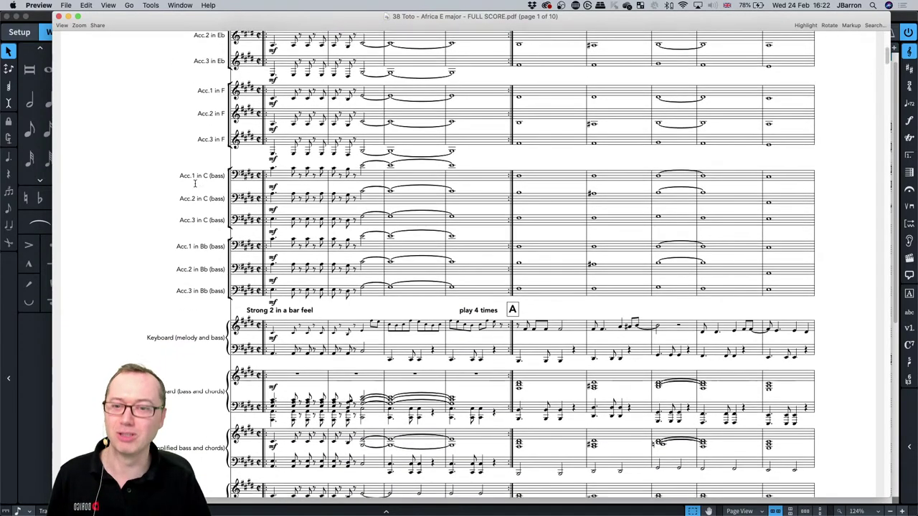
scroll(223, 233, down, 9)
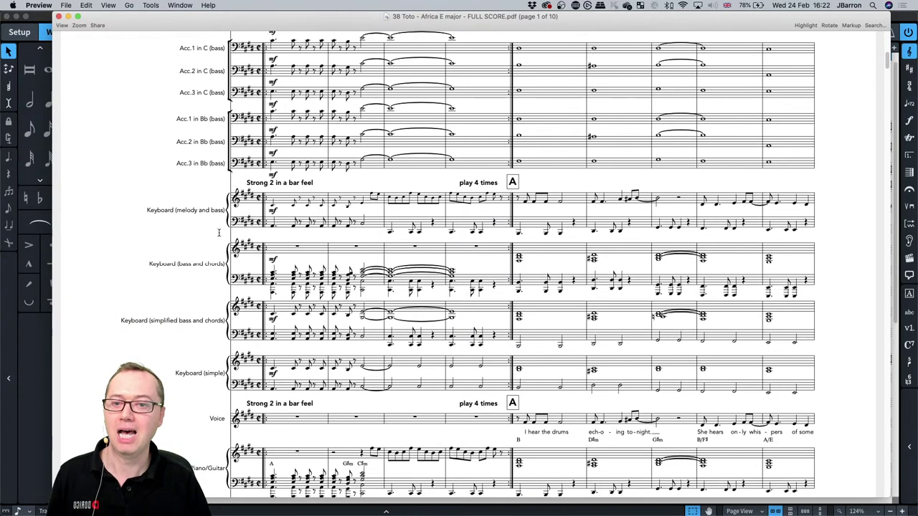
scroll(212, 234, down, 7)
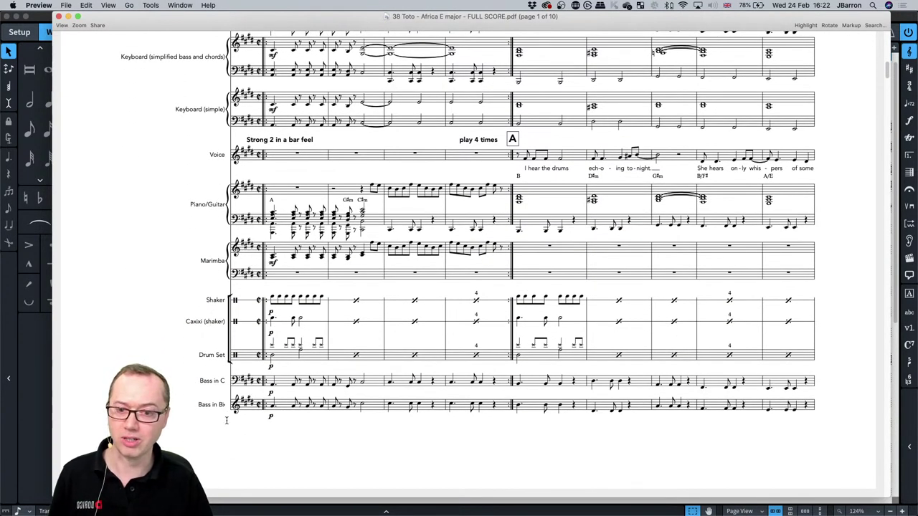
scroll(226, 421, down, 2)
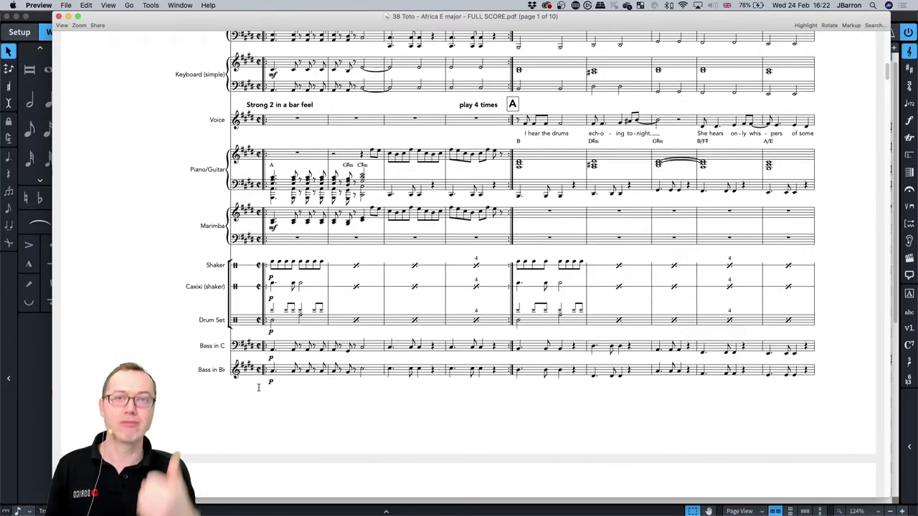
scroll(258, 387, up, 10)
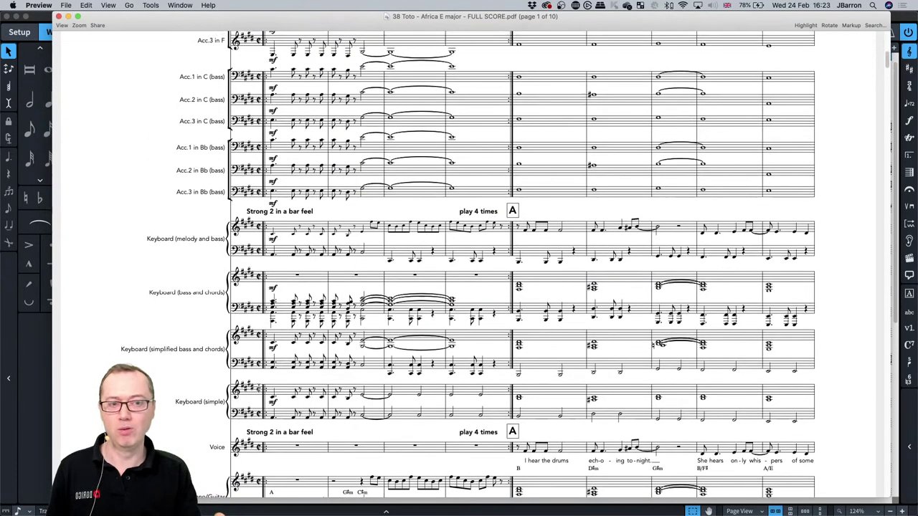
scroll(502, 272, up, 10)
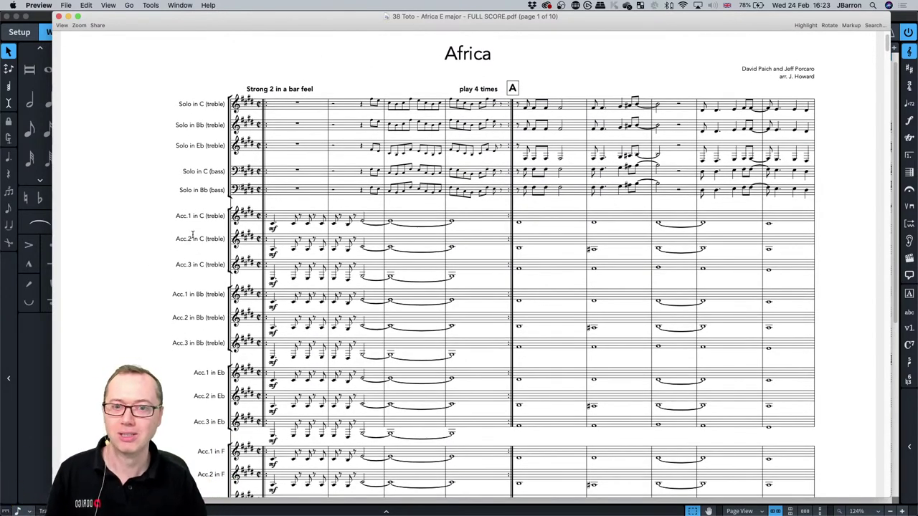
Return to the Africa project's Setup mode in Dorico and check which layouts the solo, Acc.1 in C (treble) and Bass in C players belong to.
key(super+m)
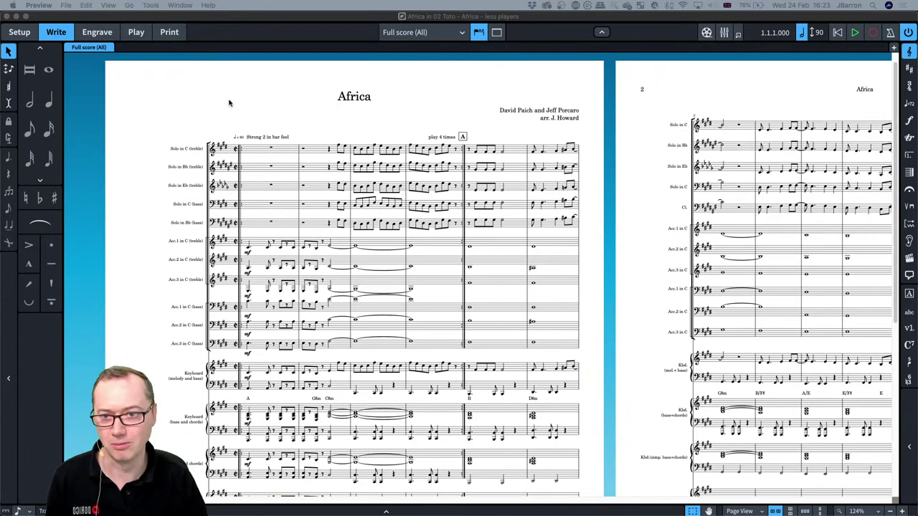
click(21, 33)
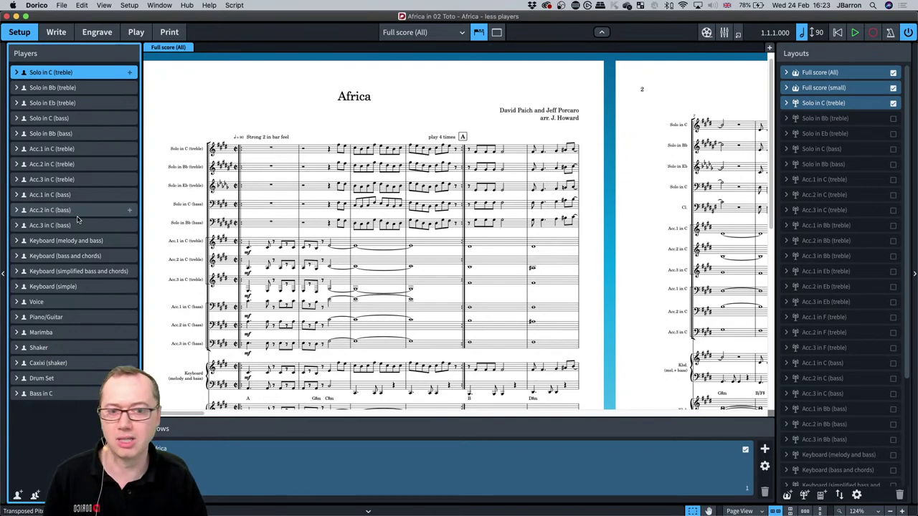
click(52, 151)
click(38, 74)
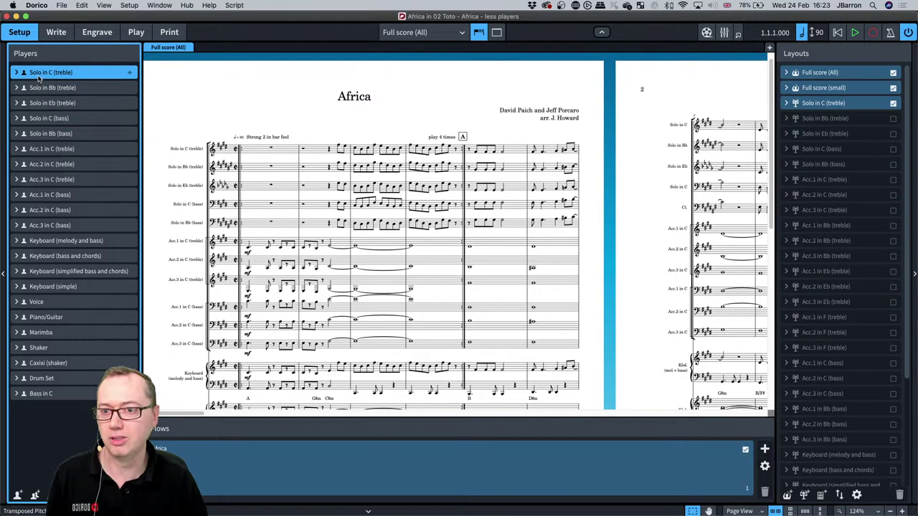
click(48, 118)
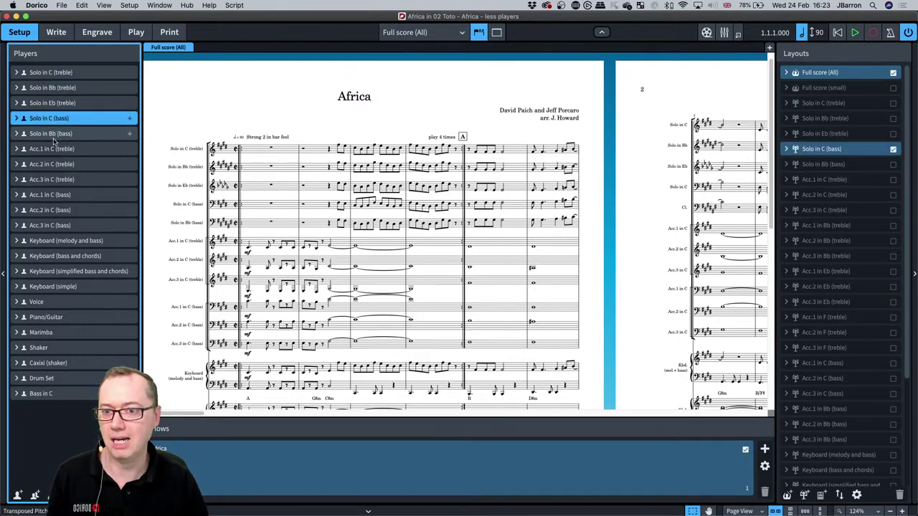
click(49, 148)
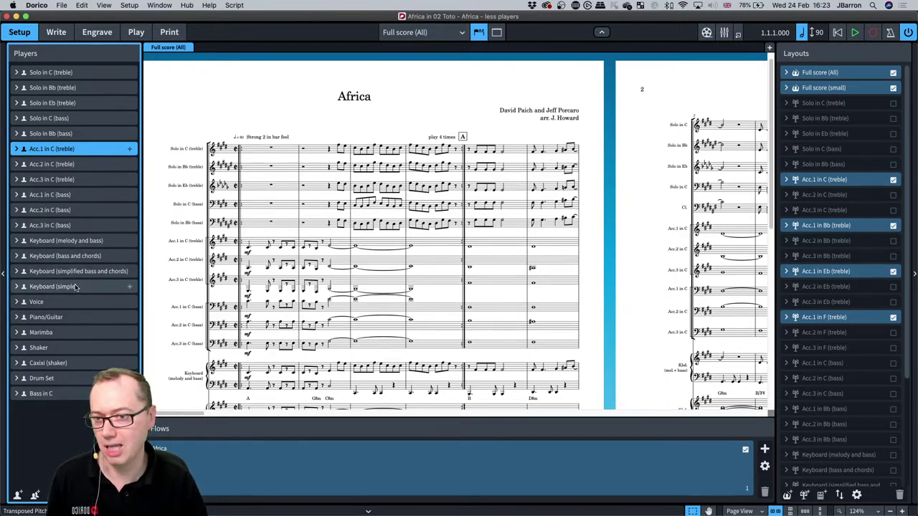
click(71, 394)
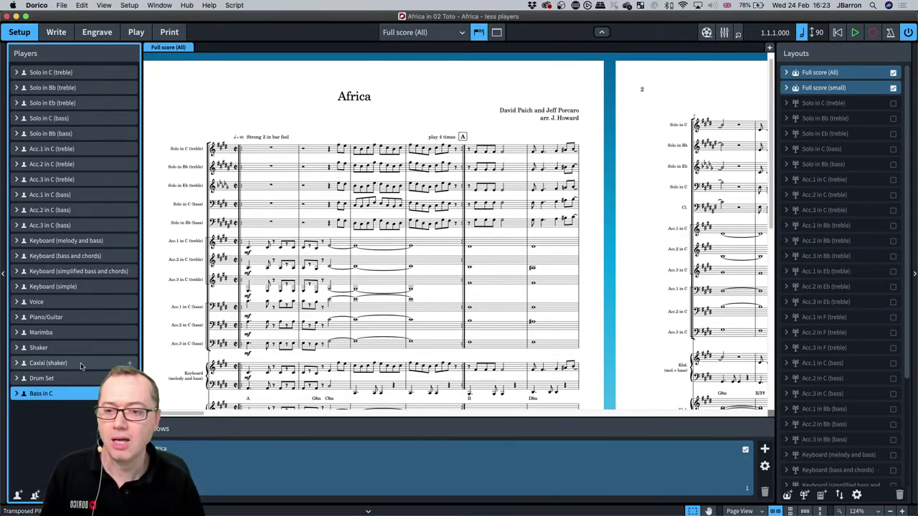
click(60, 73)
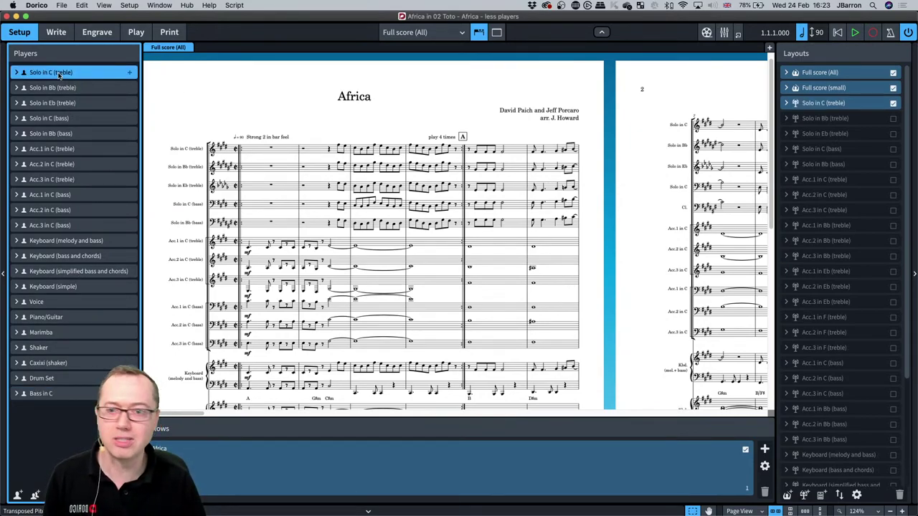
click(49, 149)
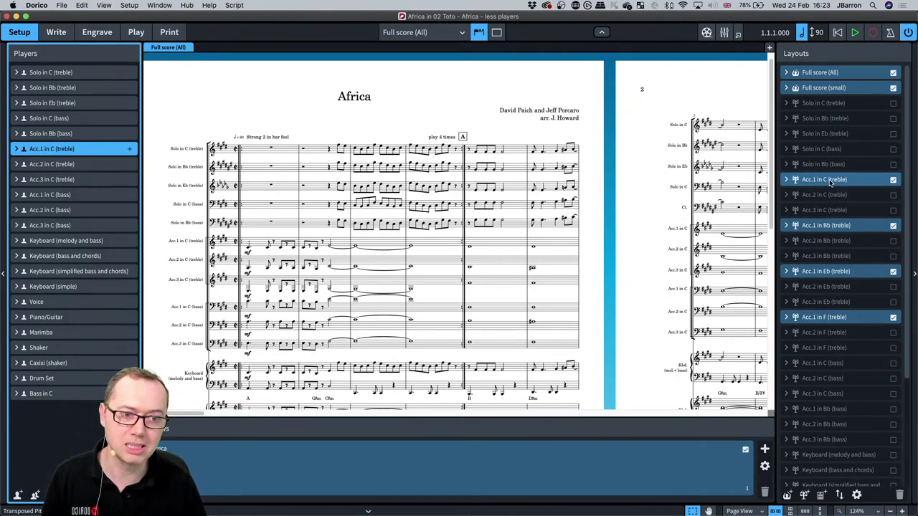
Review the Clef and Transposition Overrides of the Acc.1 in Bb (treble) layout and accept them as they are.
right_click(855, 226)
click(861, 270)
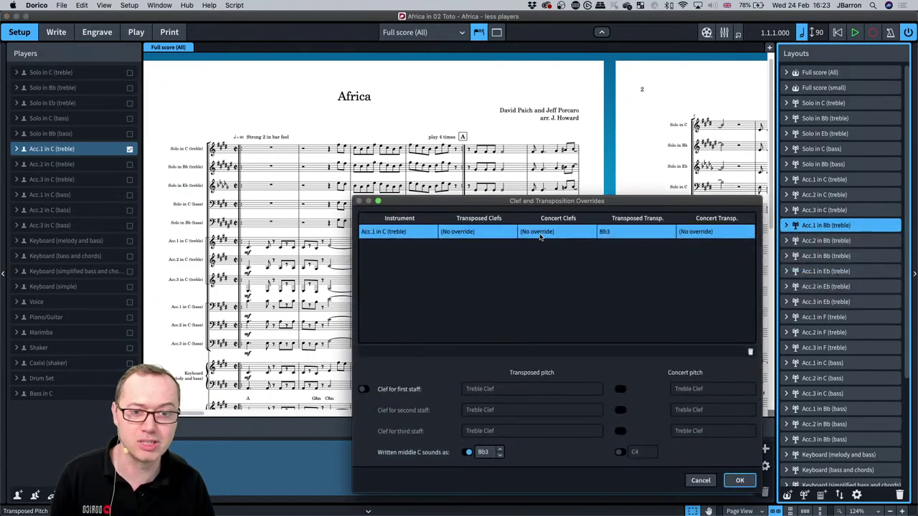
key(Return)
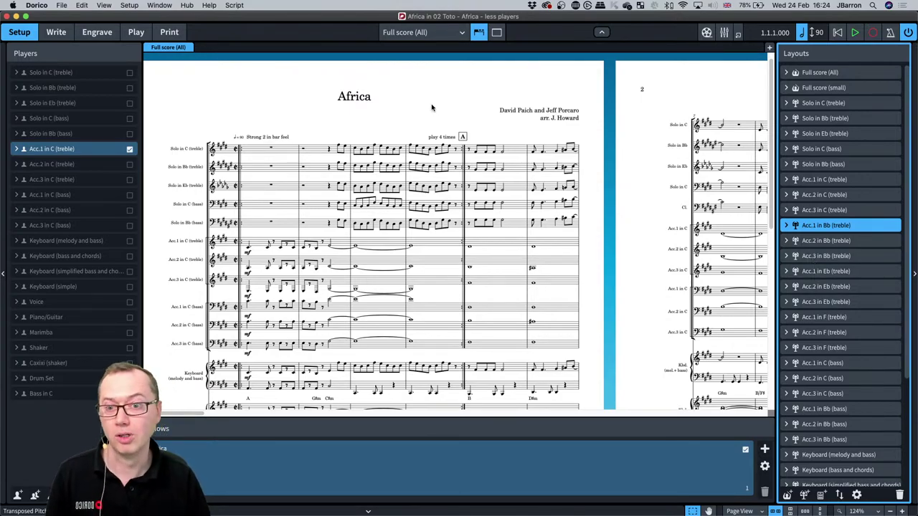
Switch to Write mode and show the Full score (small) layout in place of Full score (All).
key(super+2)
scroll(315, 119, down, 5)
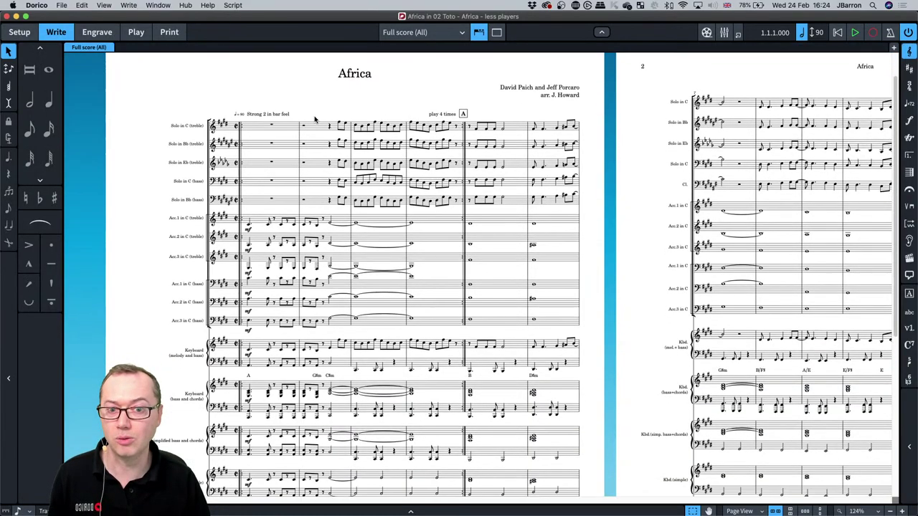
scroll(315, 119, up, 5)
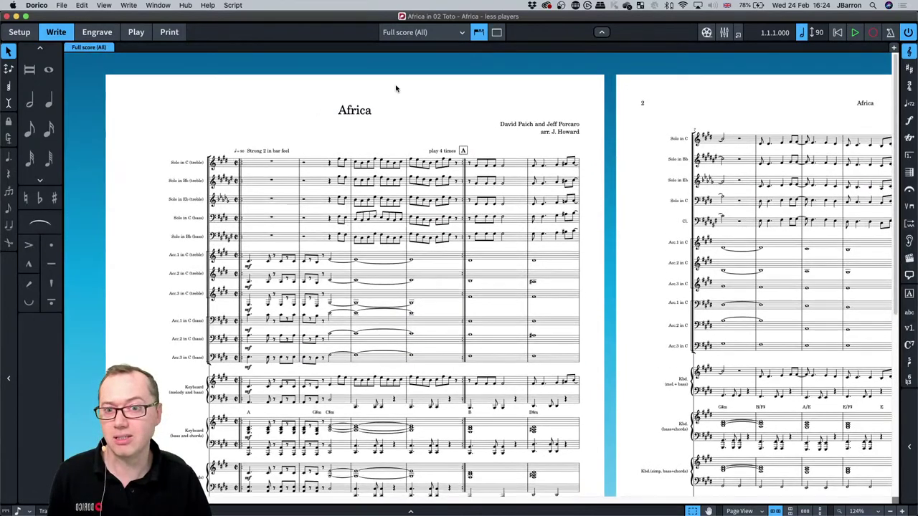
click(418, 31)
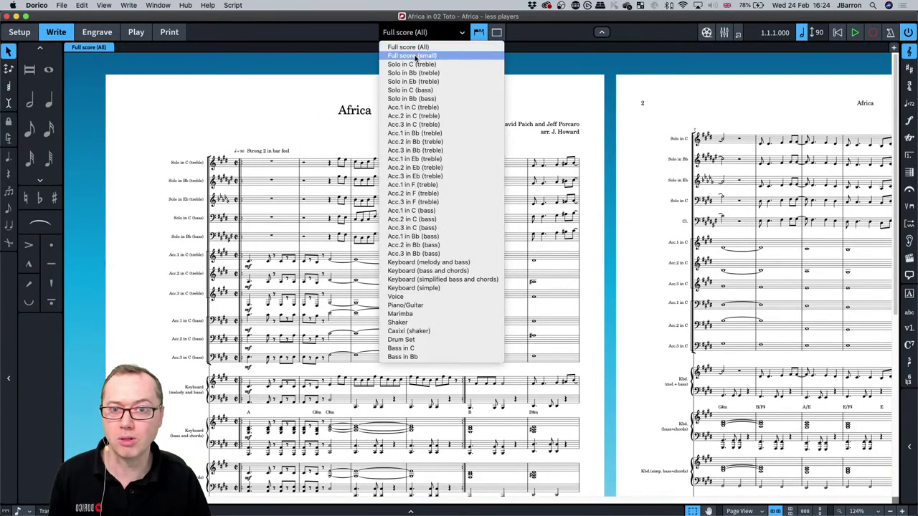
key(Escape)
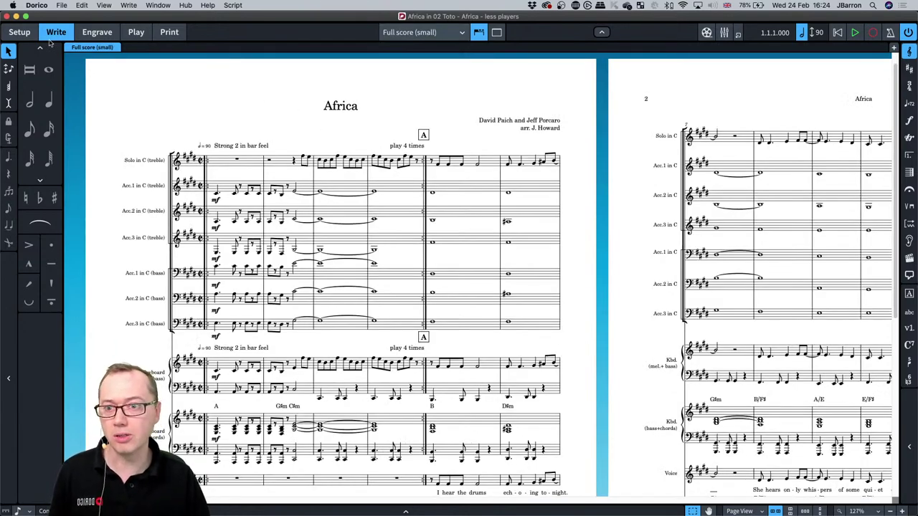
Examine the reduced set of solo, accompaniment, keyboard, voice, percussion and bass staves in Full score (small) in Write mode.
click(19, 32)
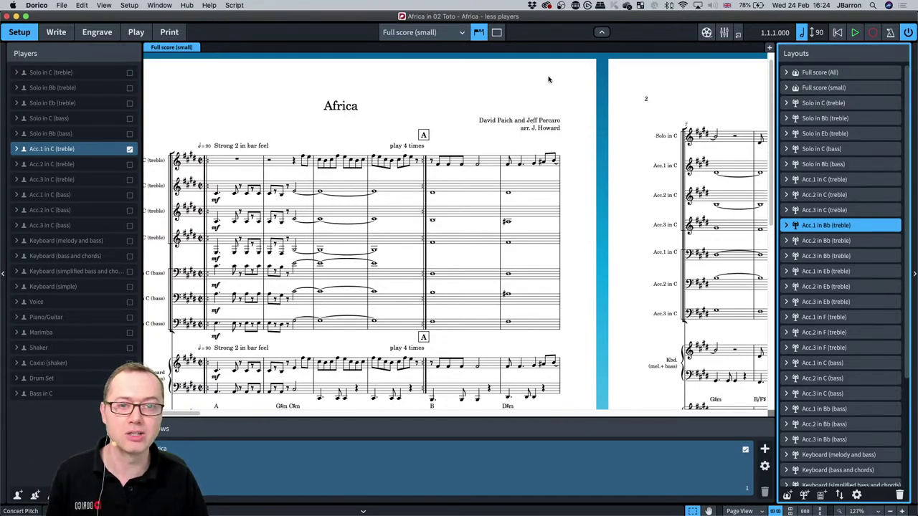
key(super+2)
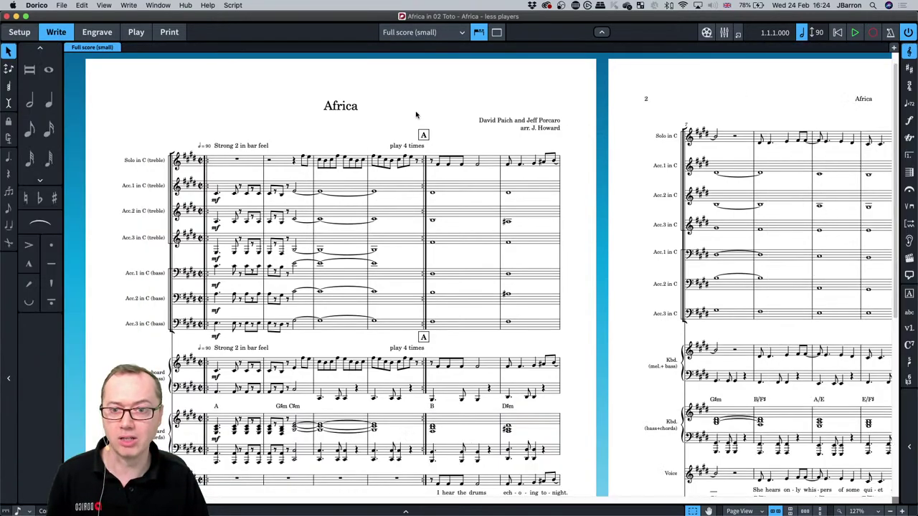
scroll(328, 153, down, 5)
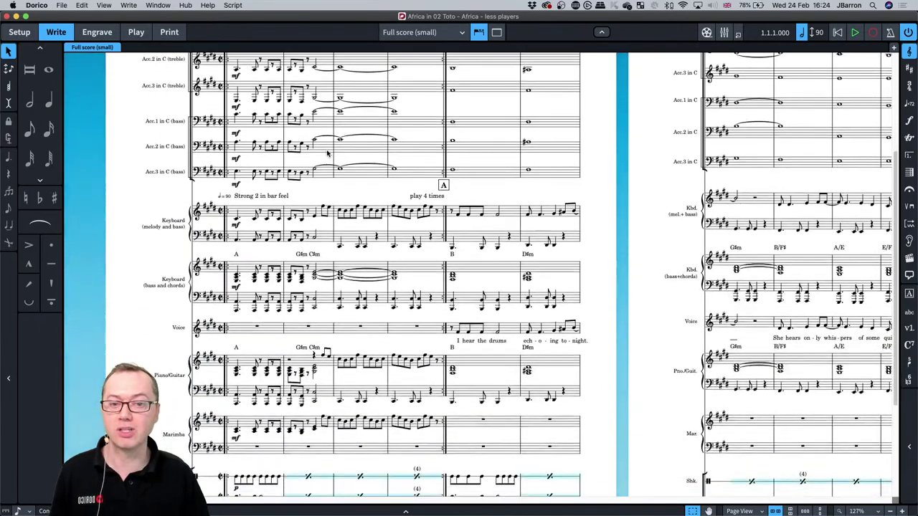
scroll(329, 153, down, 5)
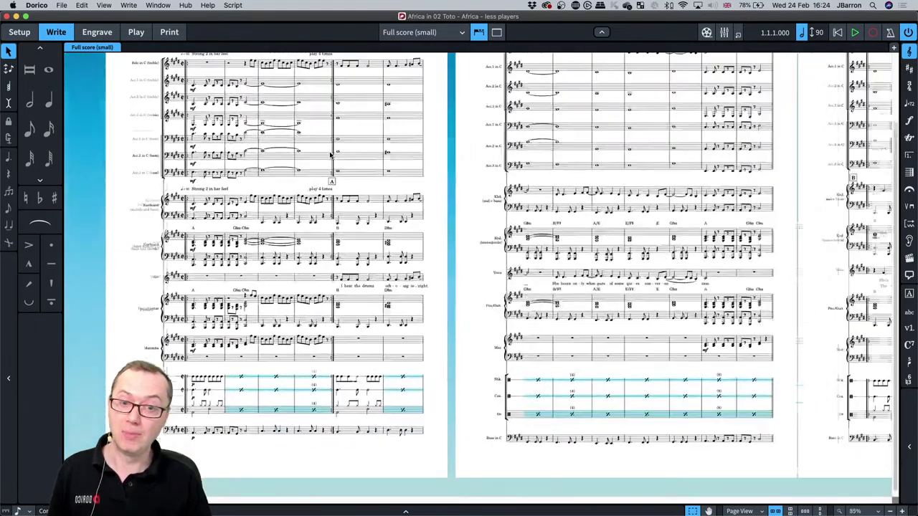
scroll(231, 195, up, 3)
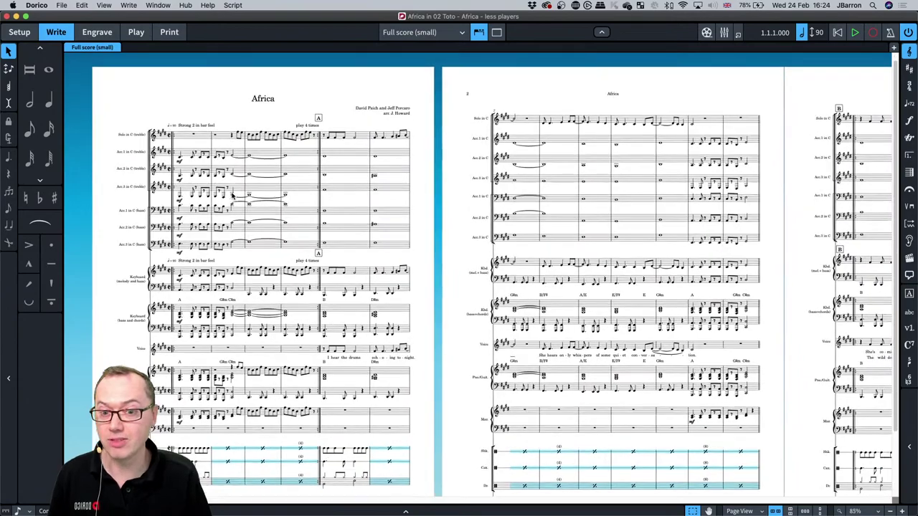
scroll(231, 195, up, 5)
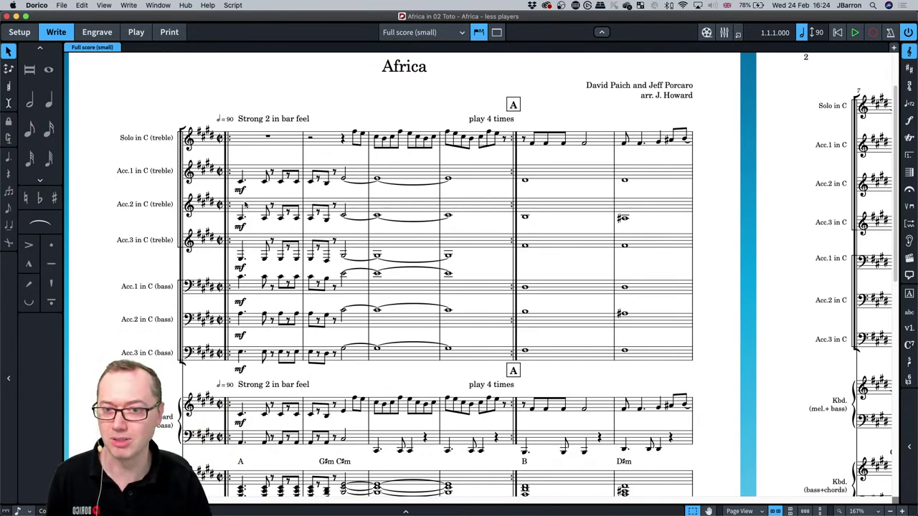
Look through the available layouts, and select the first note of the Acc.1 in C (treble) staff in the score.
click(405, 33)
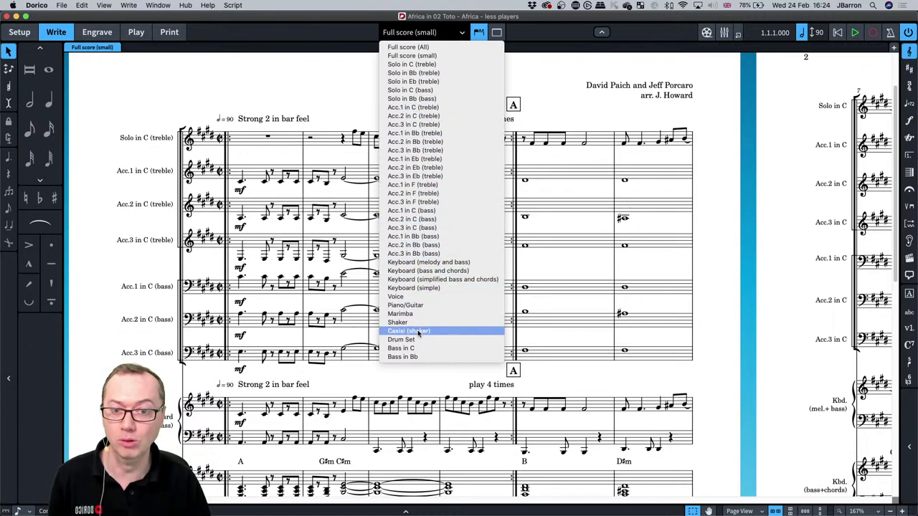
click(264, 179)
click(241, 181)
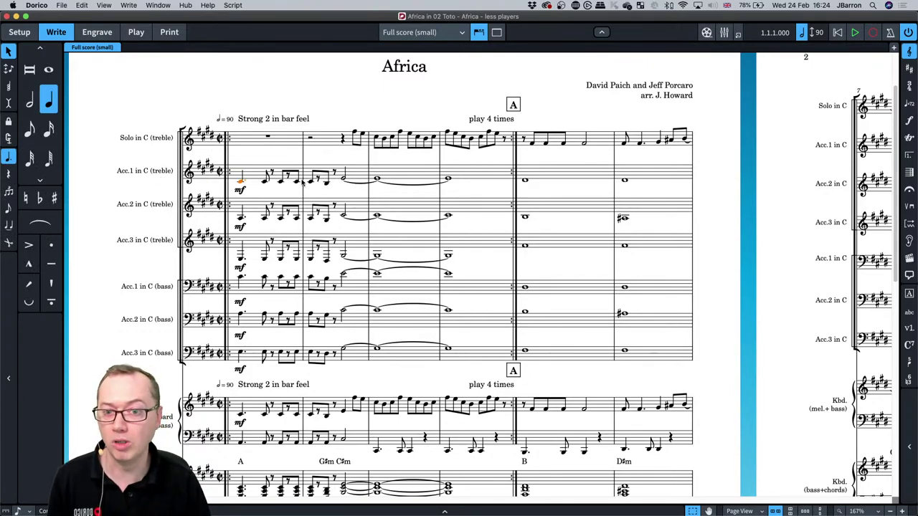
Show the Acc.1 in F (treble) layout, zoomed out so that whole pages of the part fit in view.
click(415, 36)
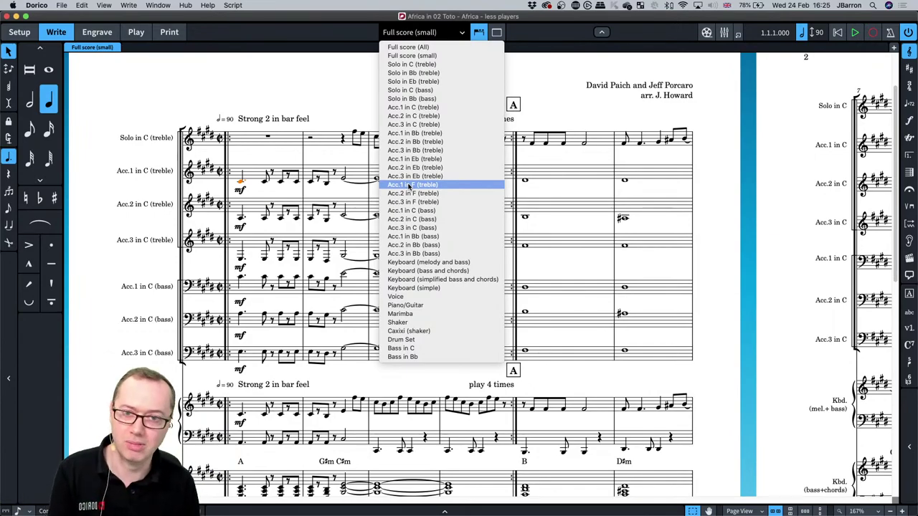
click(328, 88)
click(423, 32)
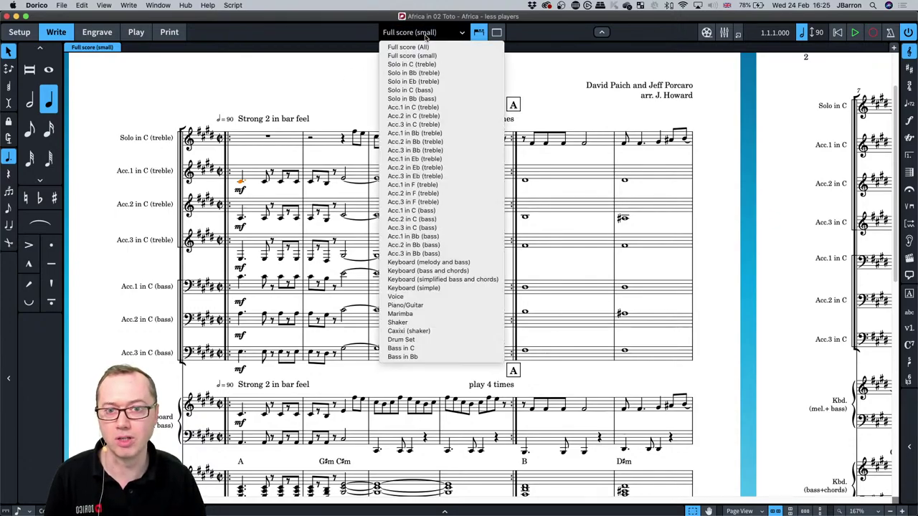
click(423, 185)
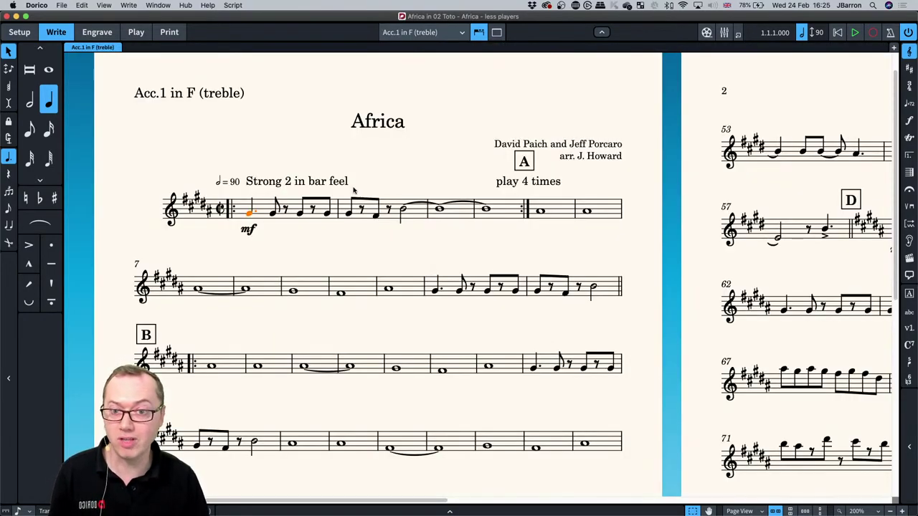
key(super+minus)
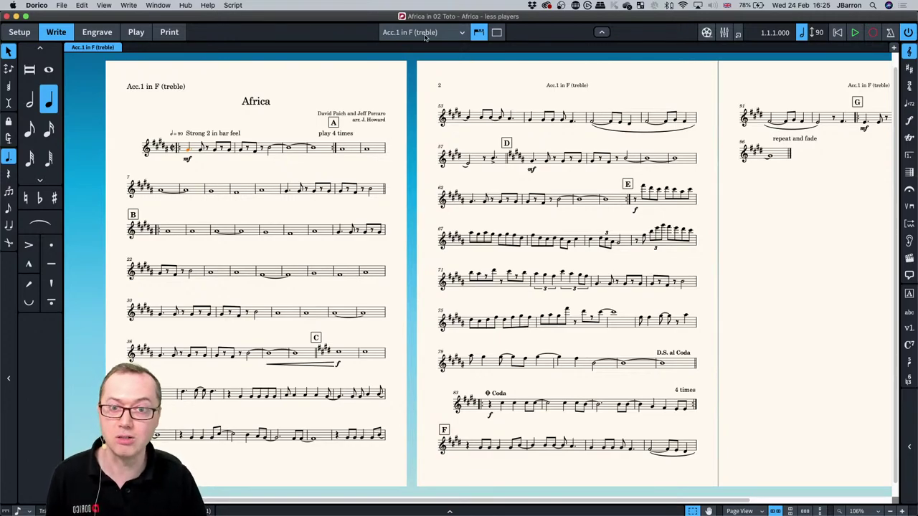
Preview the Full score (small) and Acc.1 in Eb (treble) layouts in Print mode.
click(169, 32)
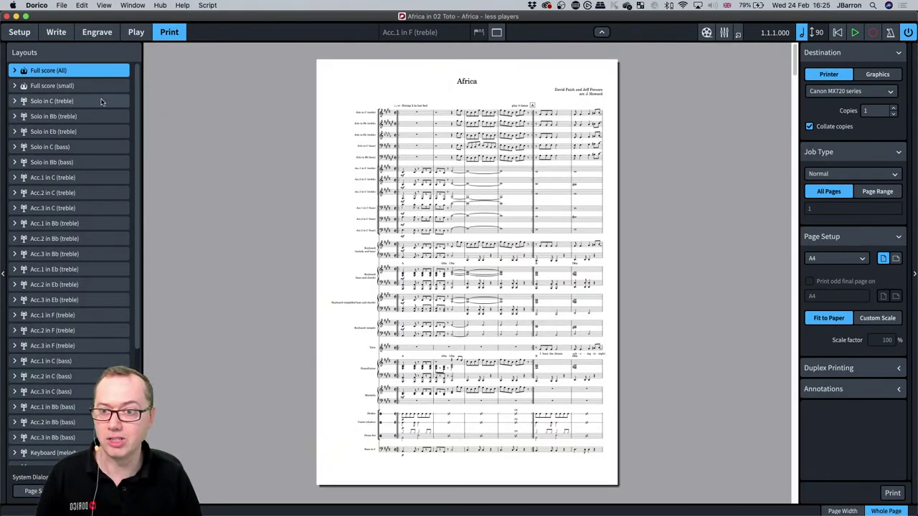
click(77, 86)
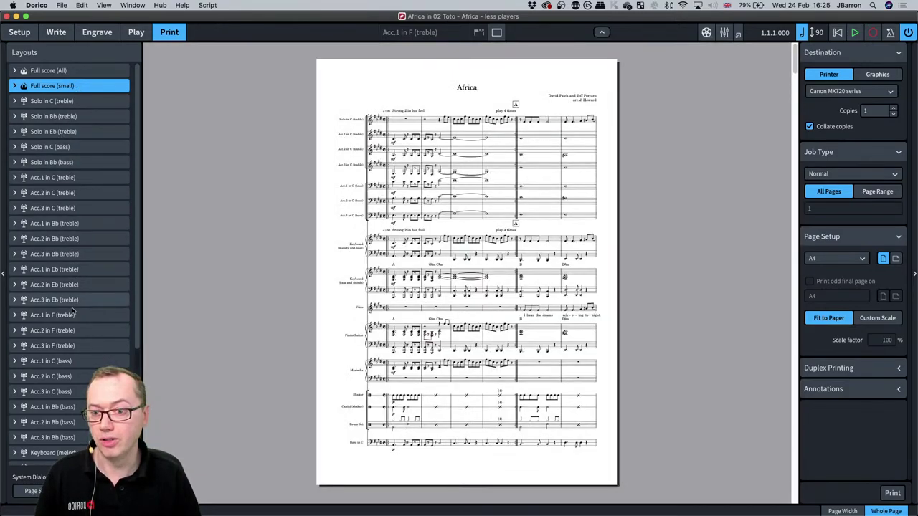
click(63, 270)
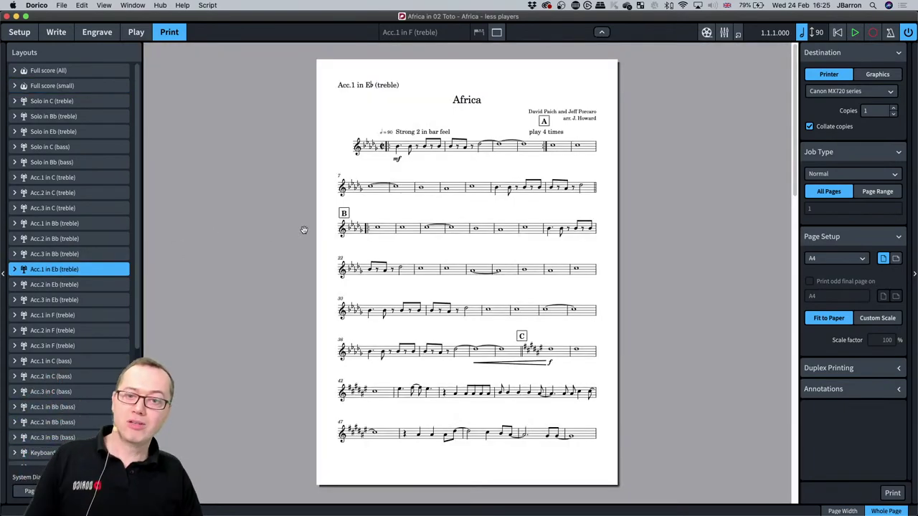
Return to Setup mode and check which player feeds the Bass in C and Bass in Bb layouts.
click(19, 32)
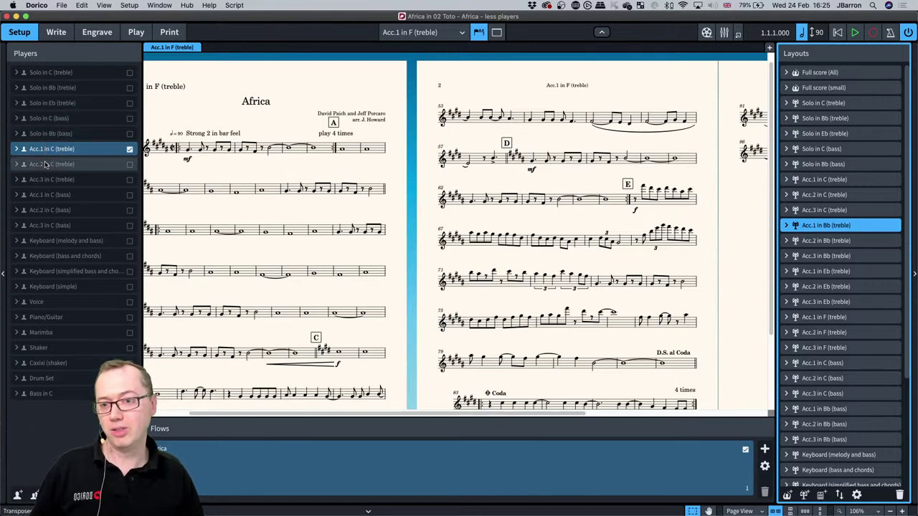
scroll(262, 179, left, 3)
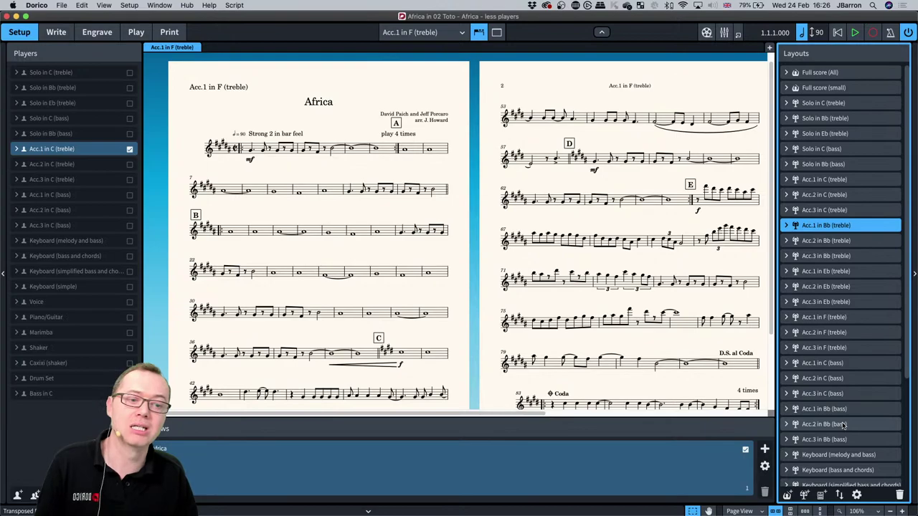
scroll(845, 424, down, 3)
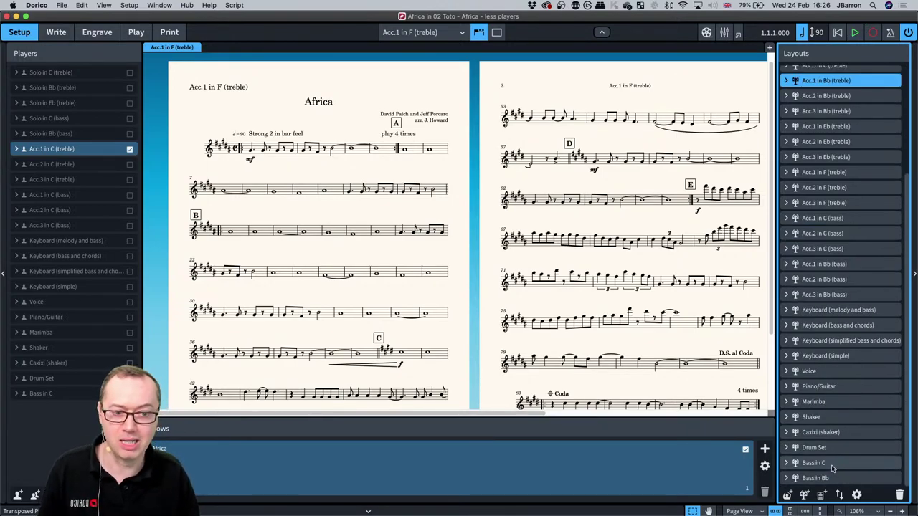
click(831, 464)
click(834, 476)
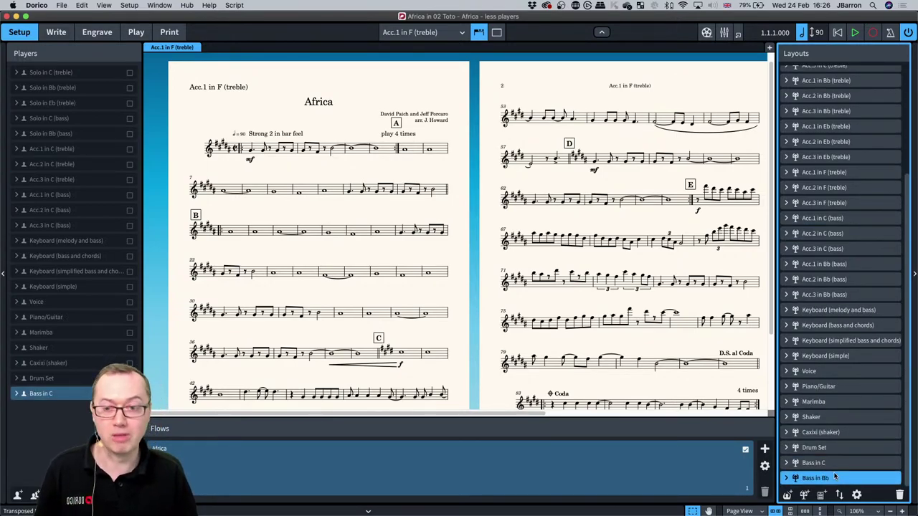
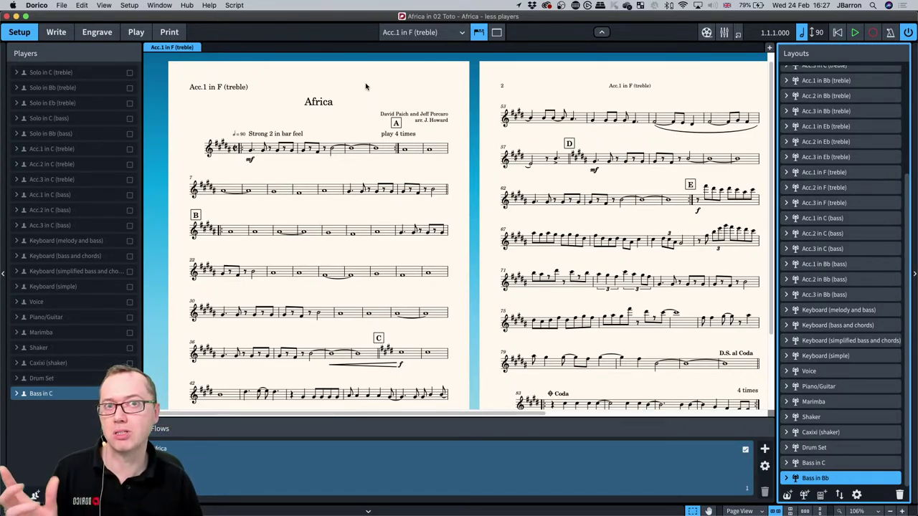
In Write mode, review the Natural switch of the HSO Bass Clarinet expression map, cancel the dialog and deselect the note.
key(super+2)
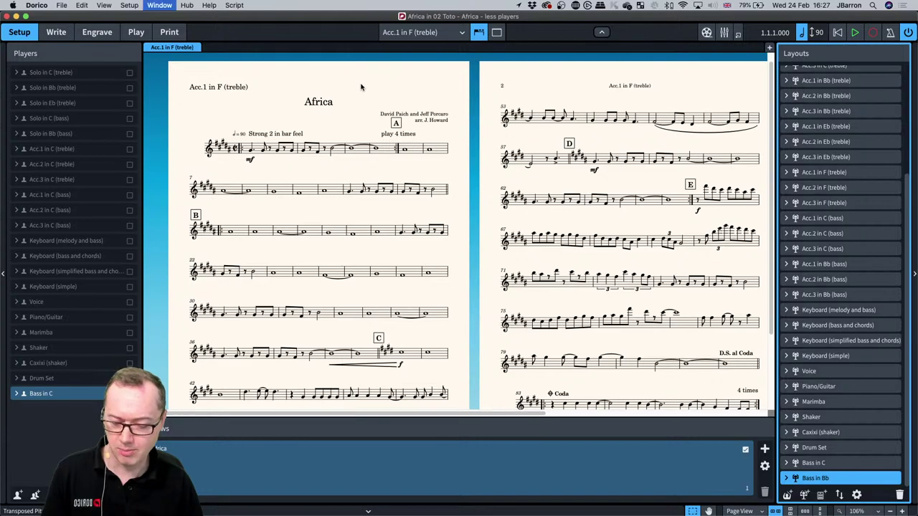
key(shift+alt+super+e)
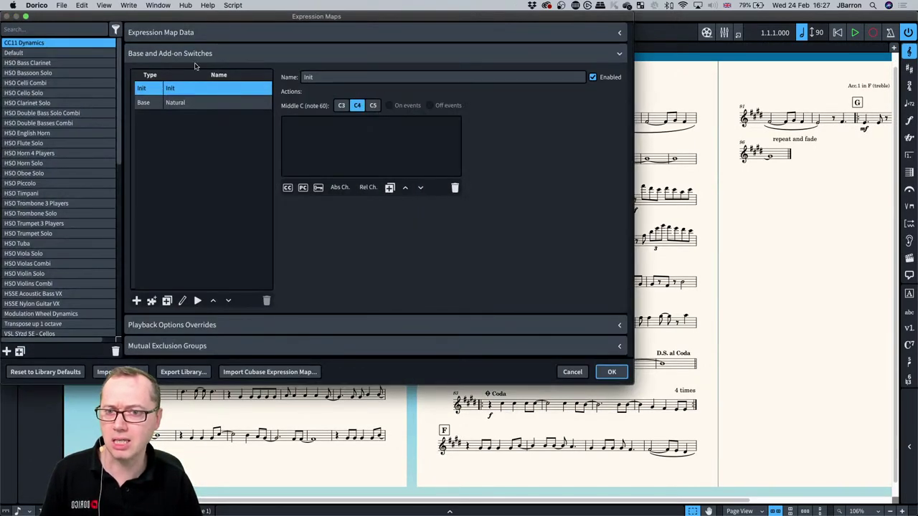
drag(184, 20, 299, 69)
click(171, 102)
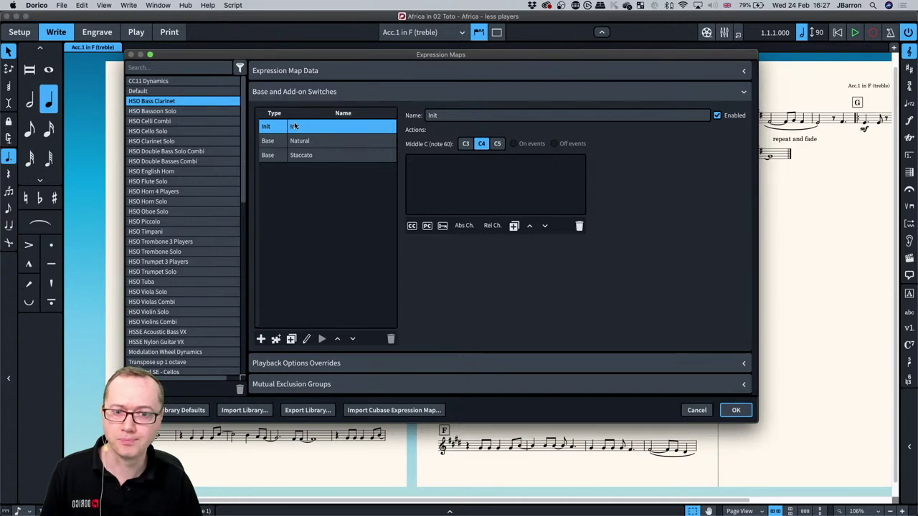
click(303, 141)
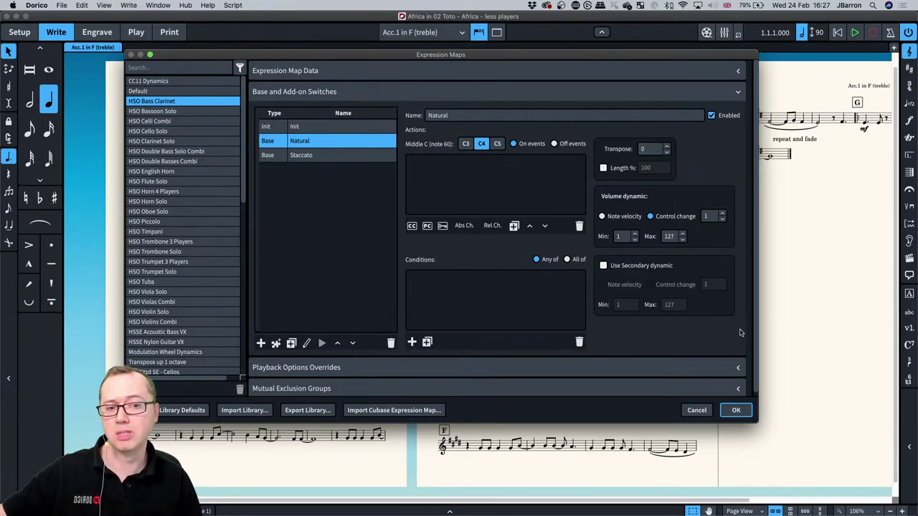
click(696, 411)
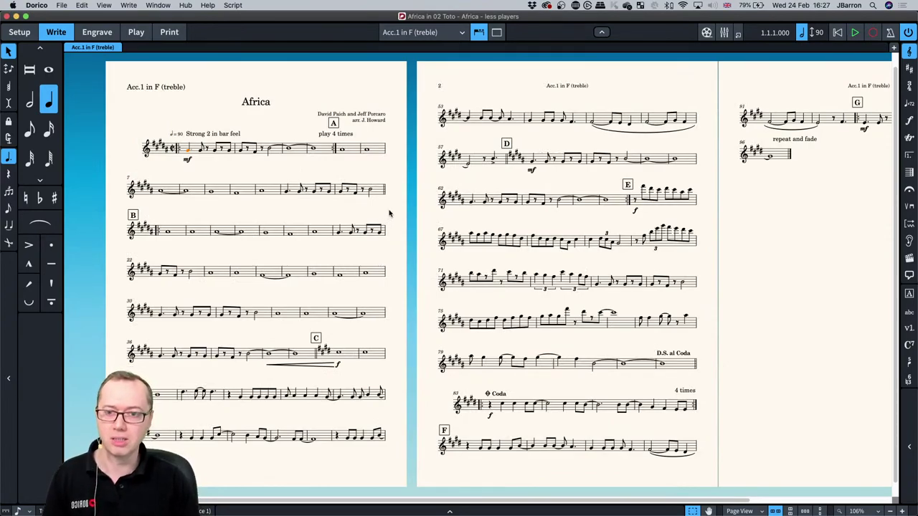
key(Escape)
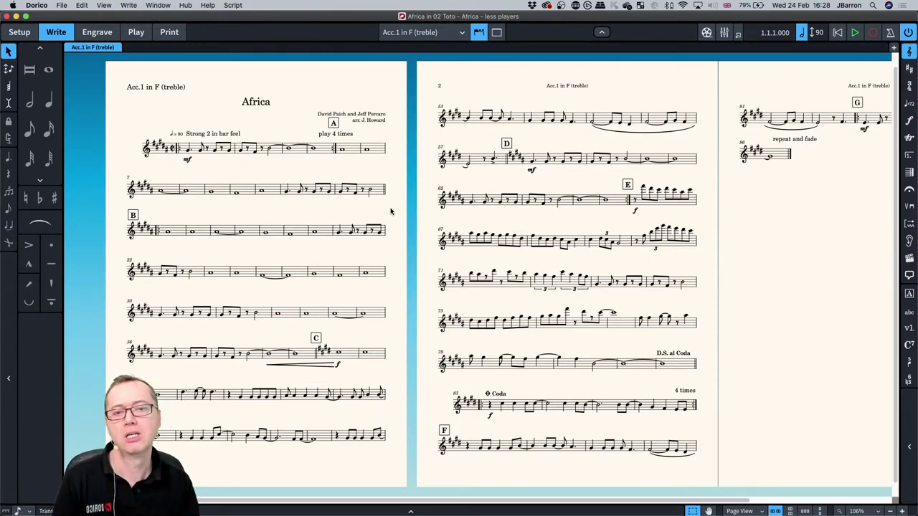
Back in Setup mode, review the Clef and Transposition Overrides of the Acc.3 in Bb (bass) layout and close them without changes.
key(super+1)
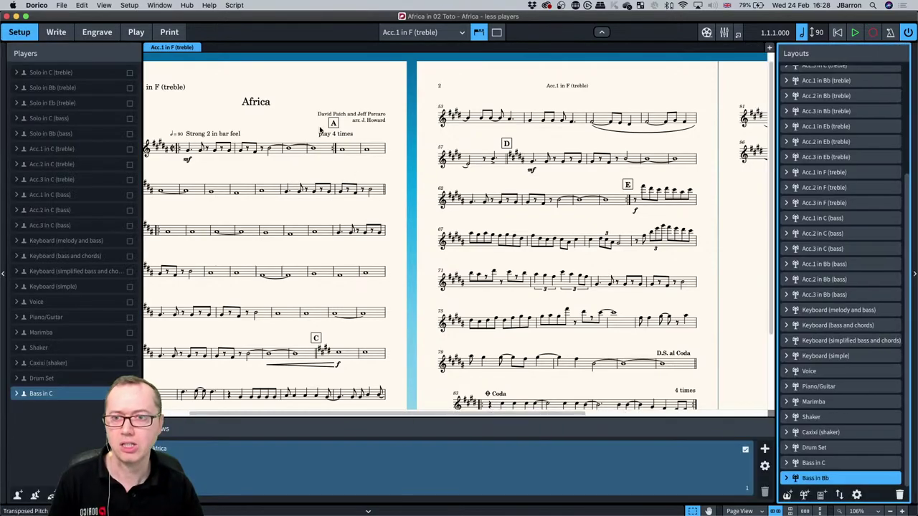
right_click(840, 294)
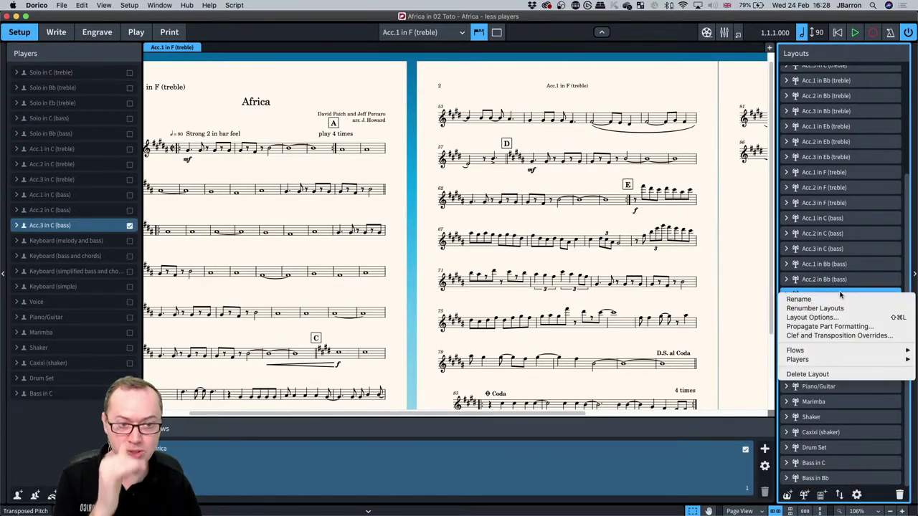
click(834, 335)
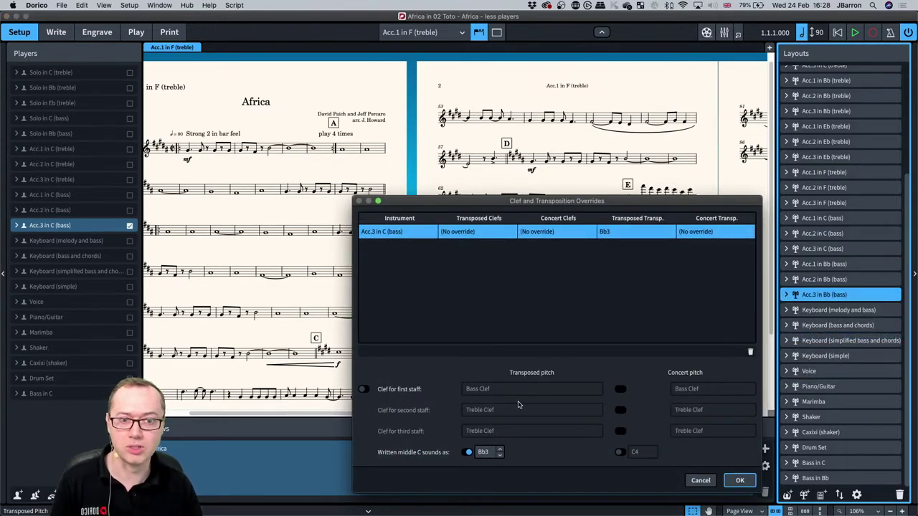
click(700, 480)
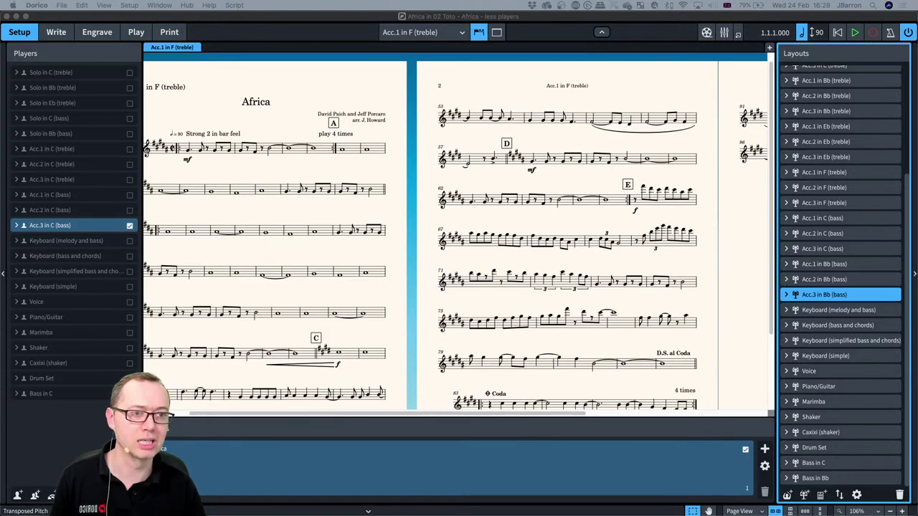
Bring up the 03 Giant Steps project with its Flute layout.
click(413, 185)
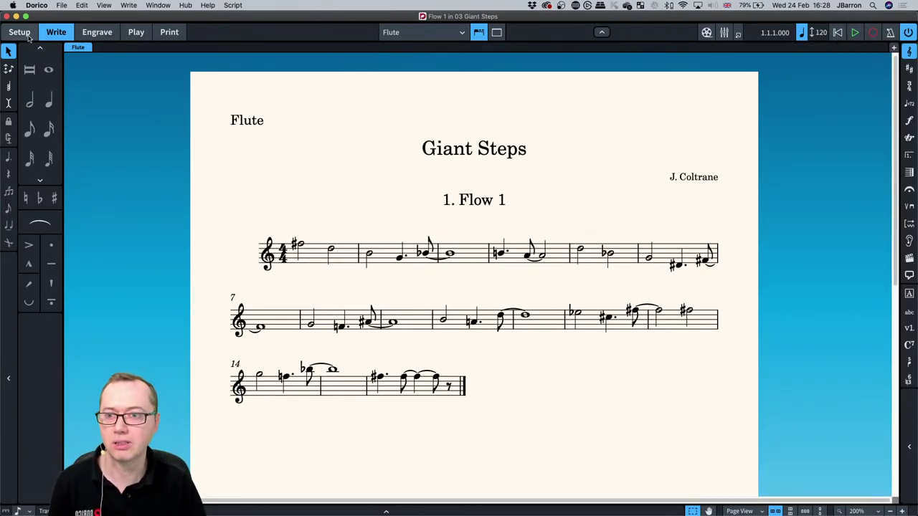
In Setup mode, add an empty part layout and name it Trumpet B with a flat-sign token.
click(19, 33)
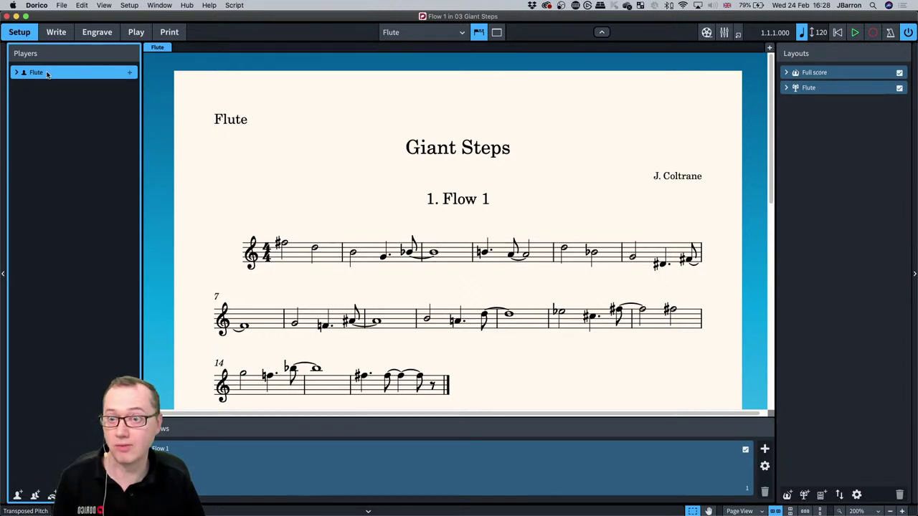
click(803, 494)
double_click(813, 102)
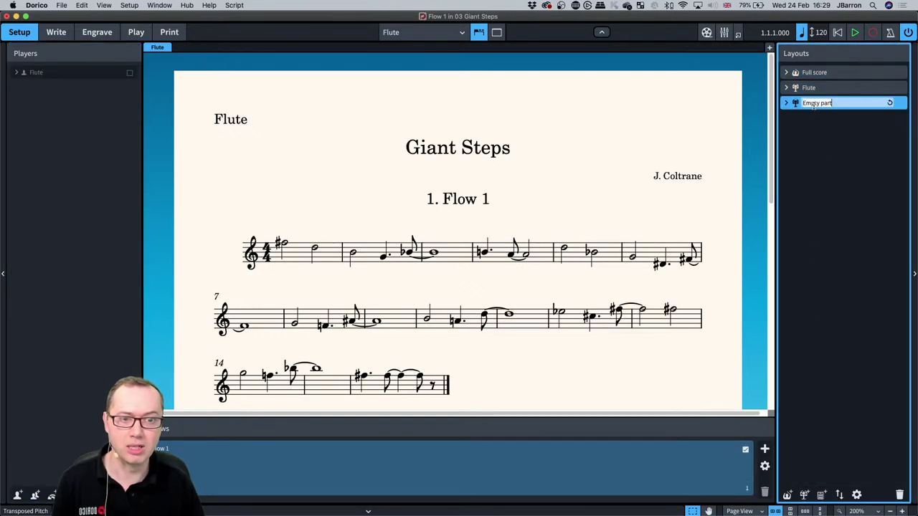
text(Trumpet)
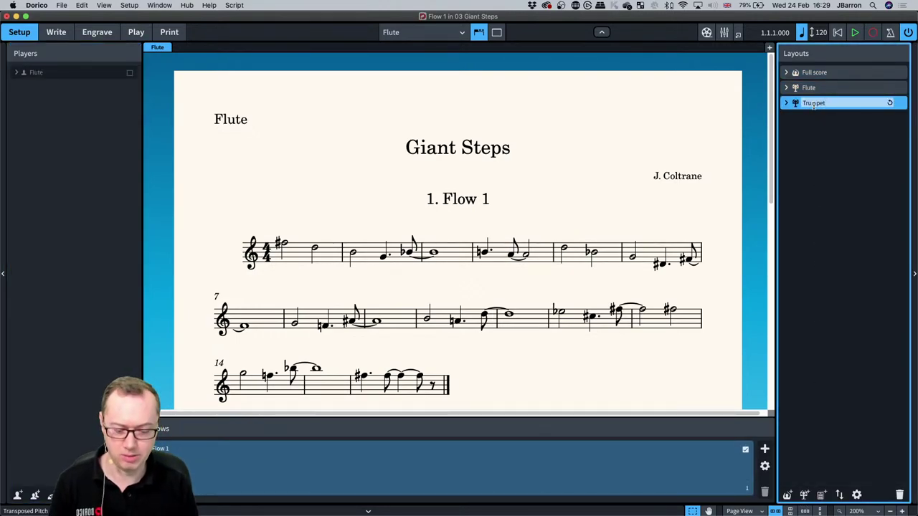
text( B[fla)
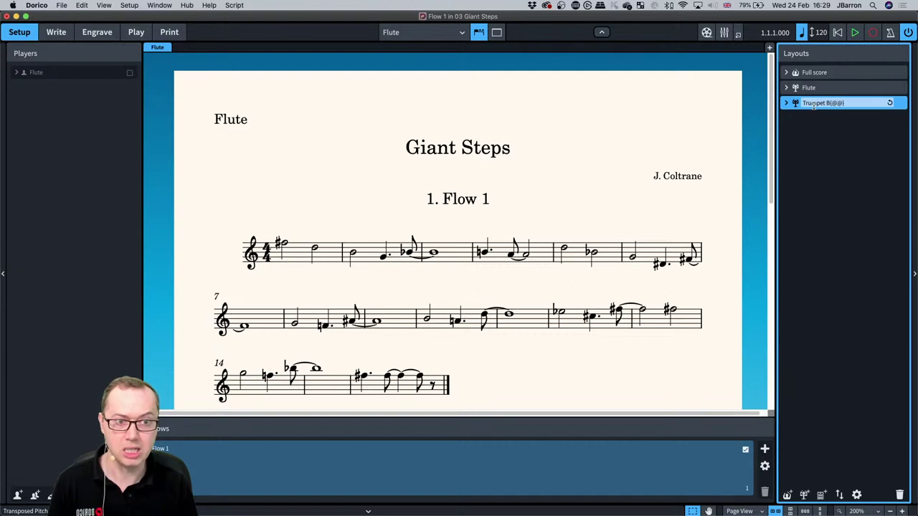
text(t])
key(Return)
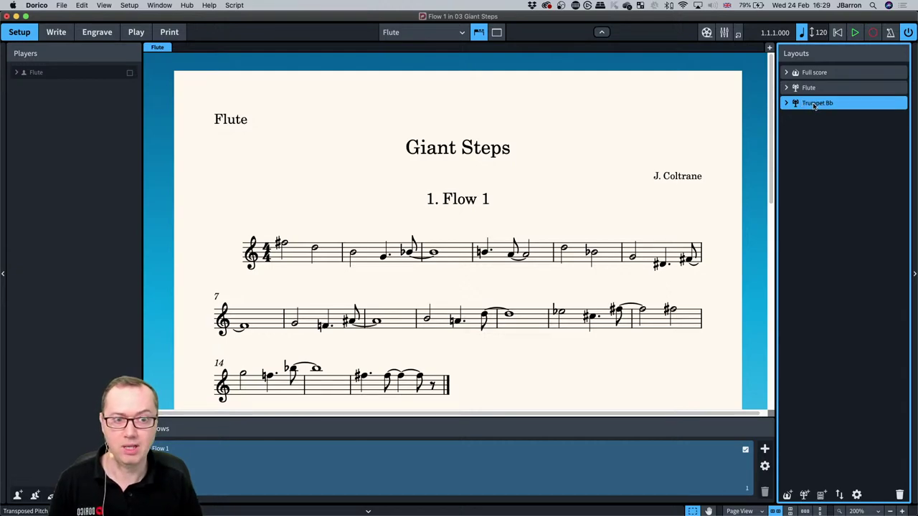
right_click(813, 105)
click(832, 147)
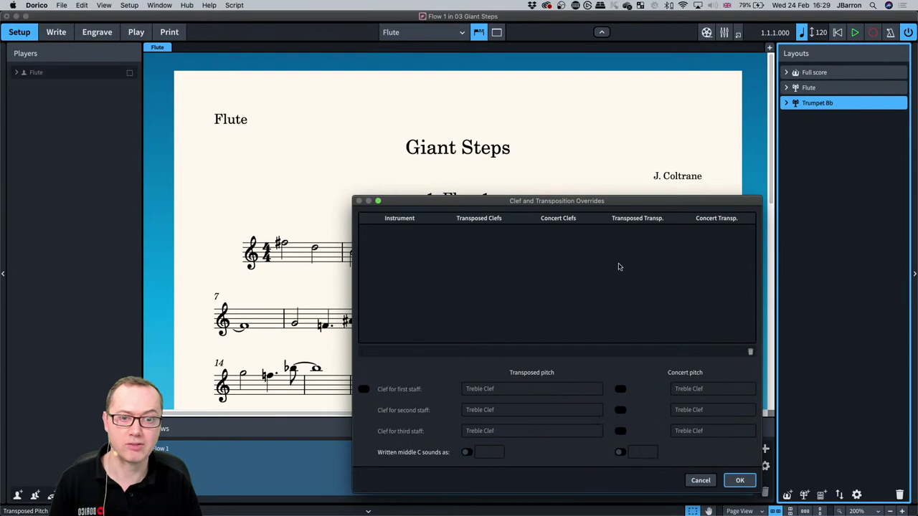
click(466, 453)
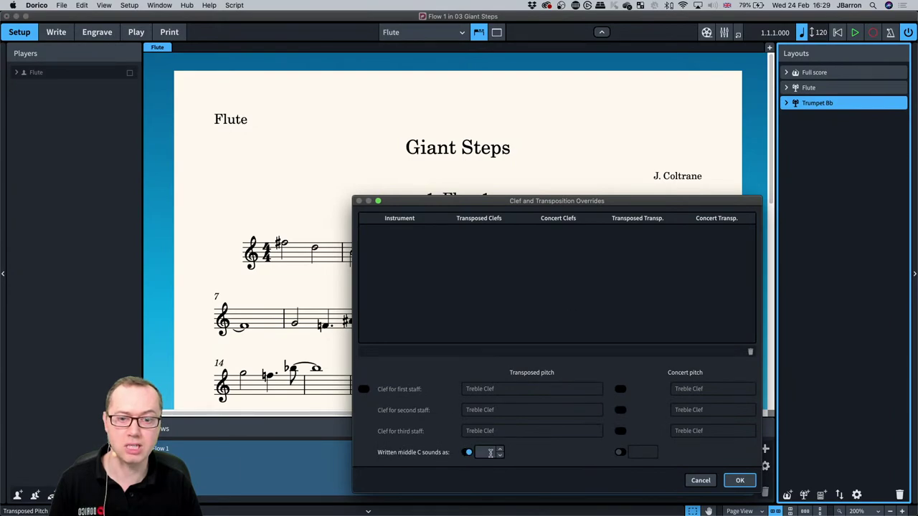
click(699, 480)
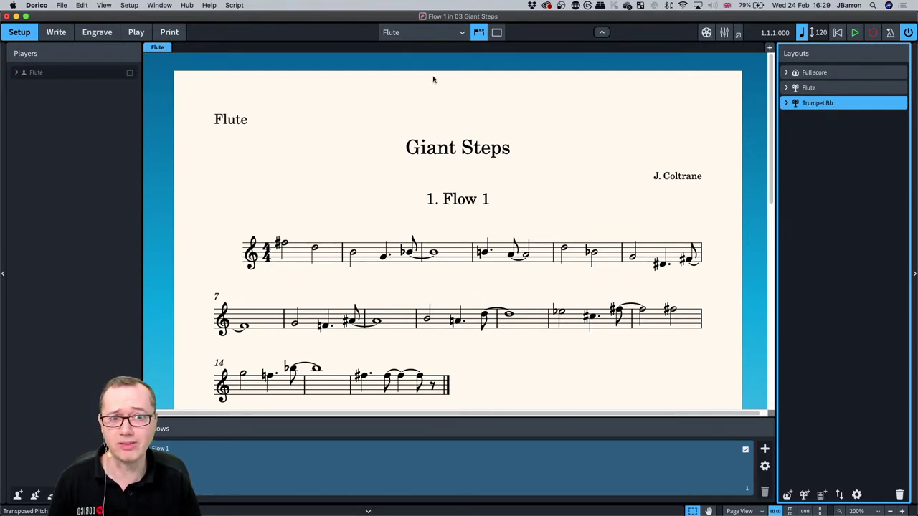
Assign the Flute player to the Trumpet Bb layout and display that layout.
click(130, 74)
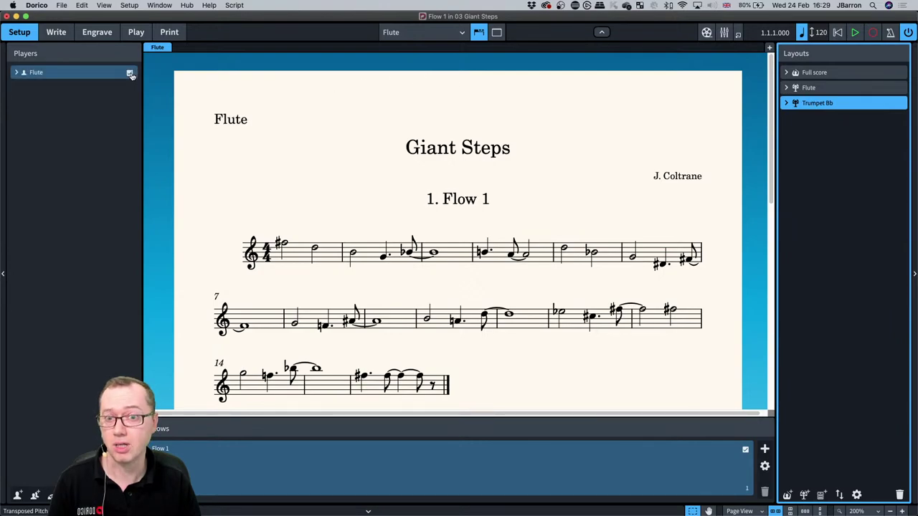
click(435, 33)
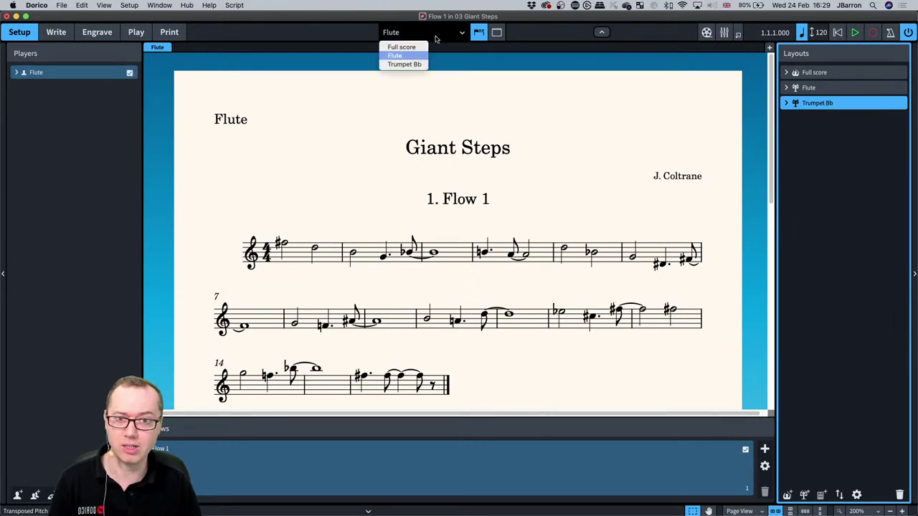
click(410, 65)
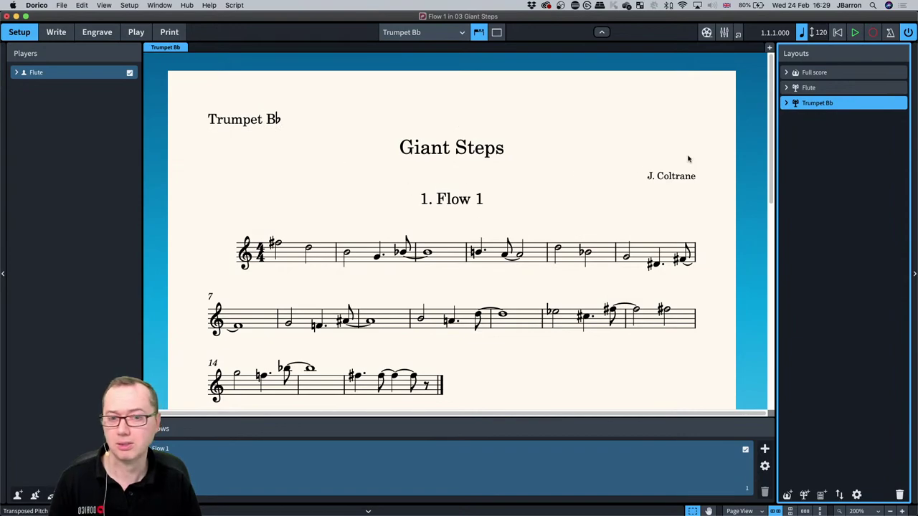
In the Trumpet Bb layout's Clef and Transposition Overrides, make written middle C sound as Bb3 at transposed pitch.
right_click(829, 103)
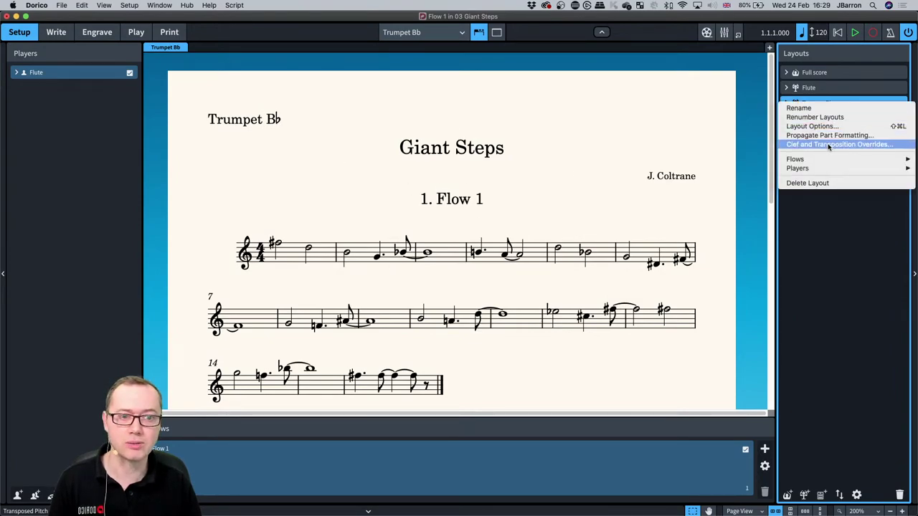
click(828, 145)
click(468, 452)
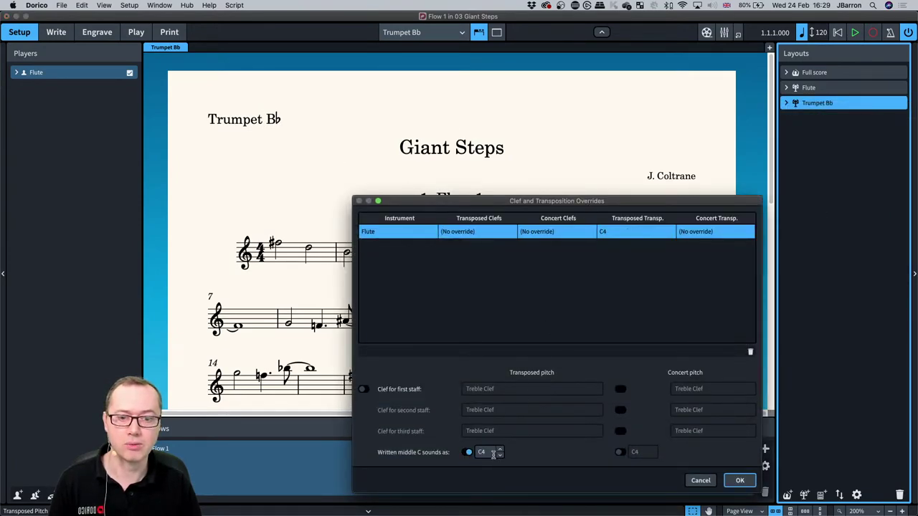
double_click(485, 452)
text(Bb3)
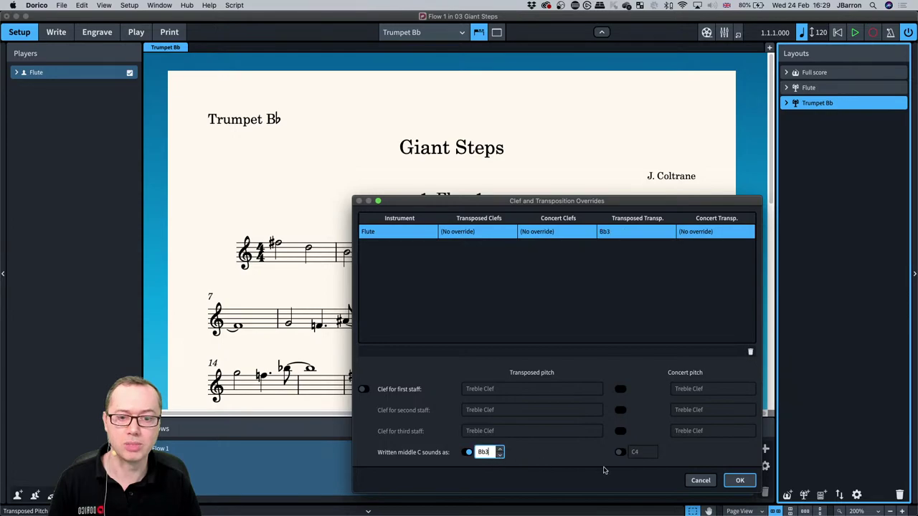
click(738, 480)
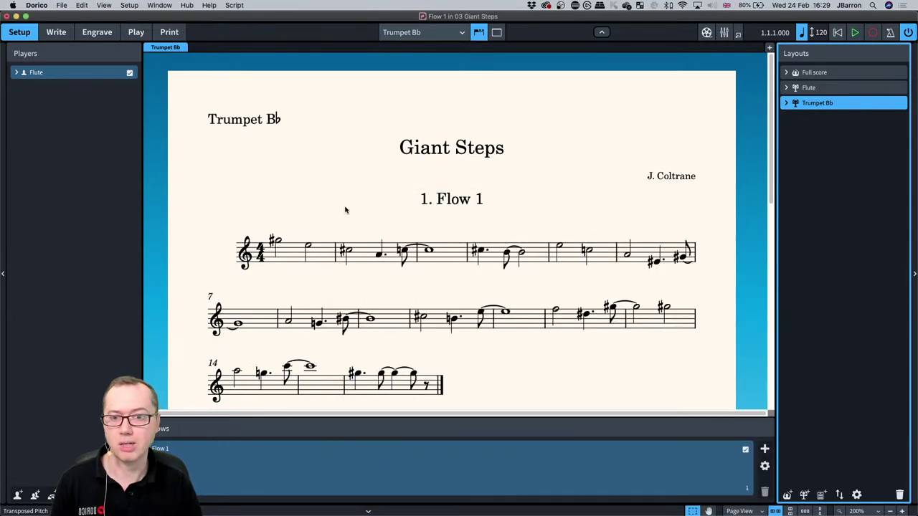
scroll(345, 210, down, 3)
key(super+minus)
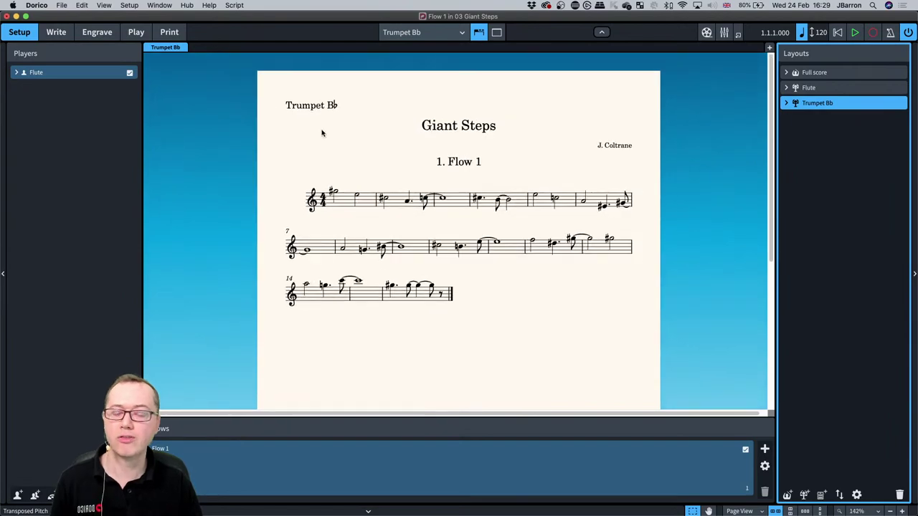
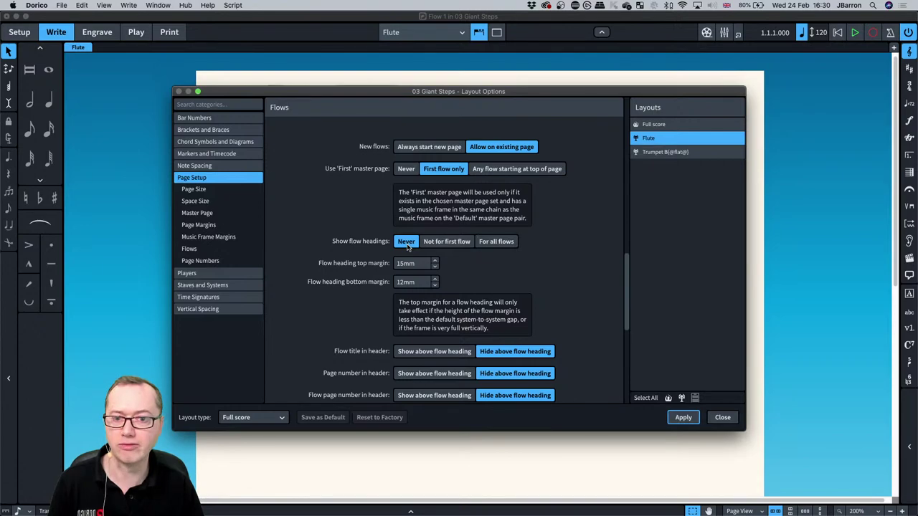
shift+click(661, 154)
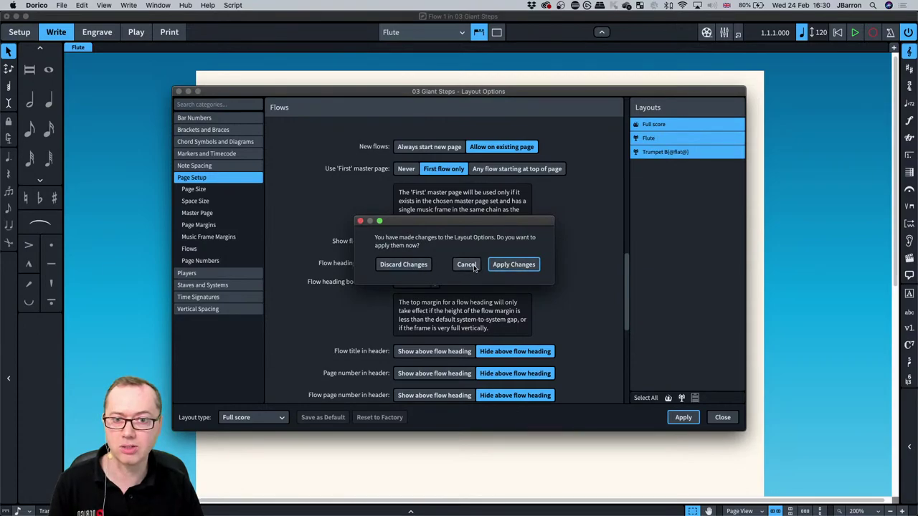
click(403, 265)
click(661, 141)
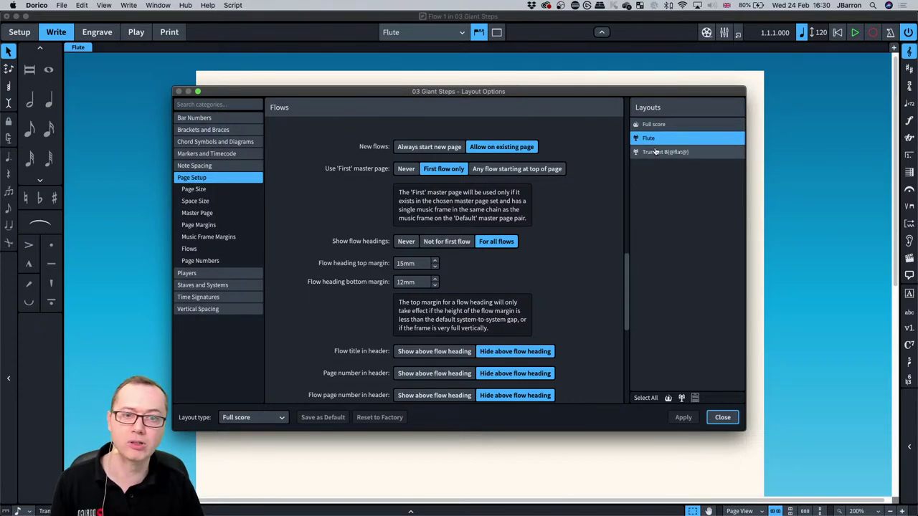
key(Return)
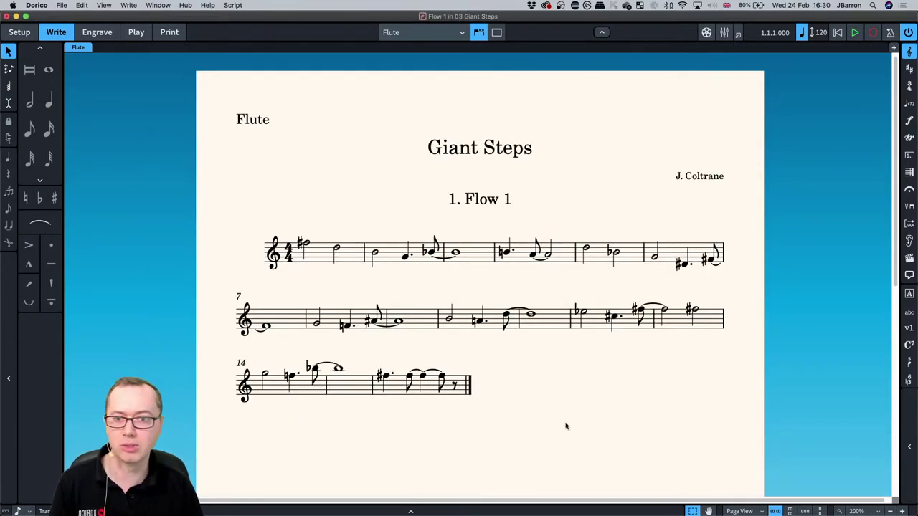
key(super+1)
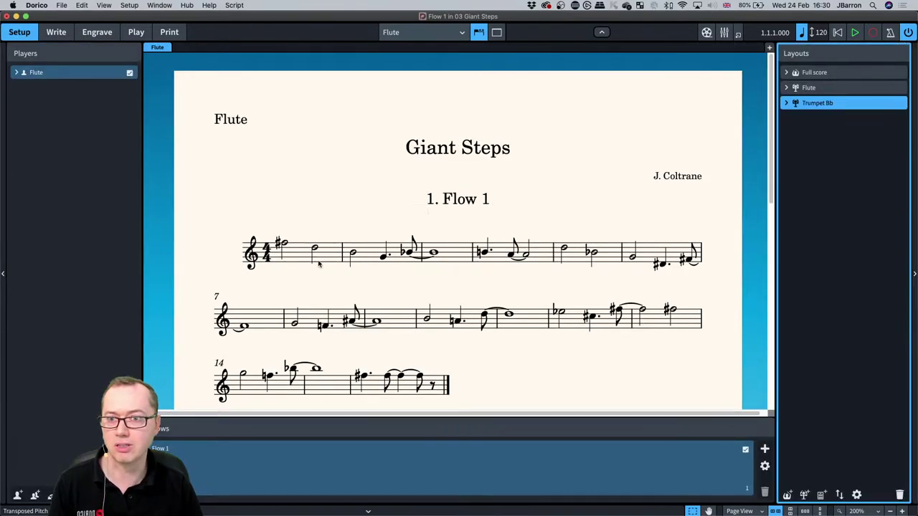
click(804, 495)
double_click(810, 119)
text(A.Sax E(@flat@)
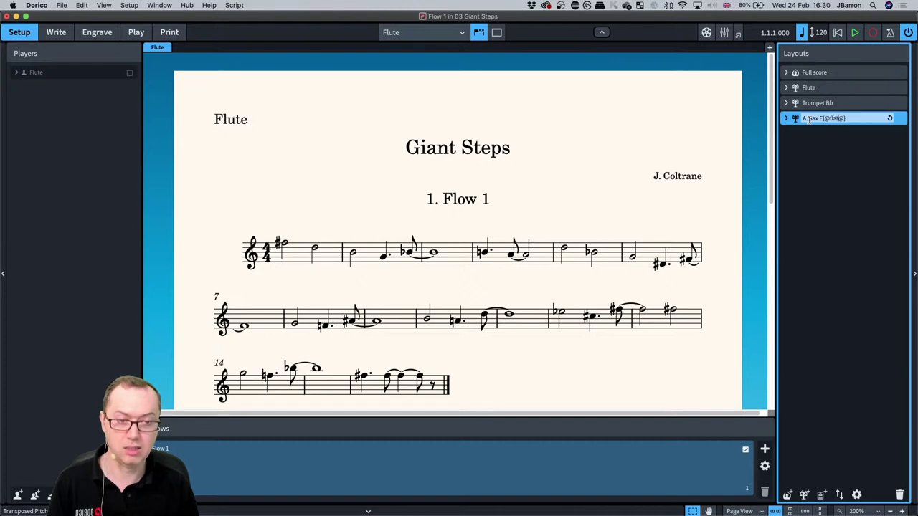
key(Return)
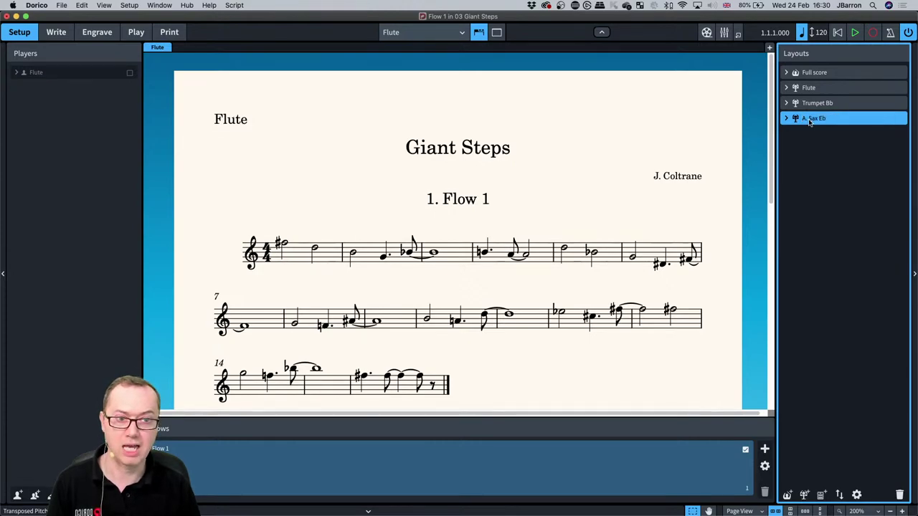
Assign the Flute player to the A. Sax Eb layout and override its transposed pitch so written middle C sounds as Eb3.
right_click(809, 122)
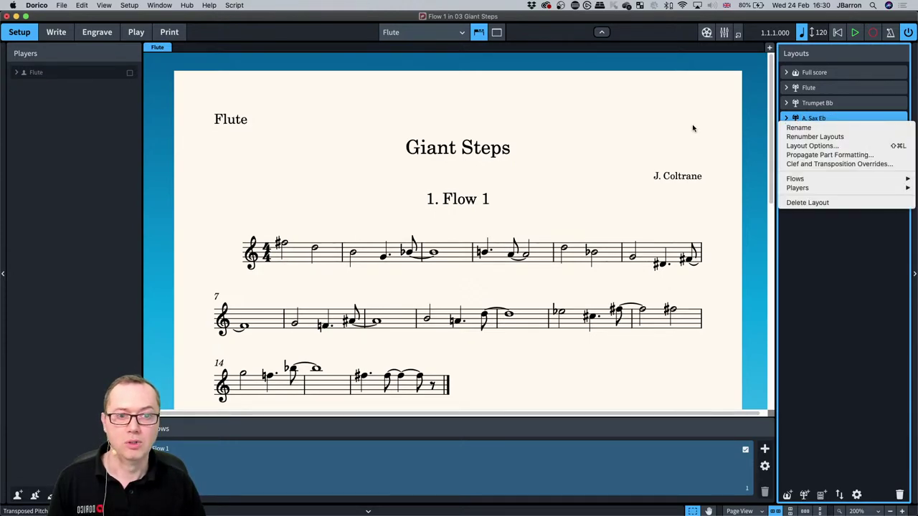
key(Escape)
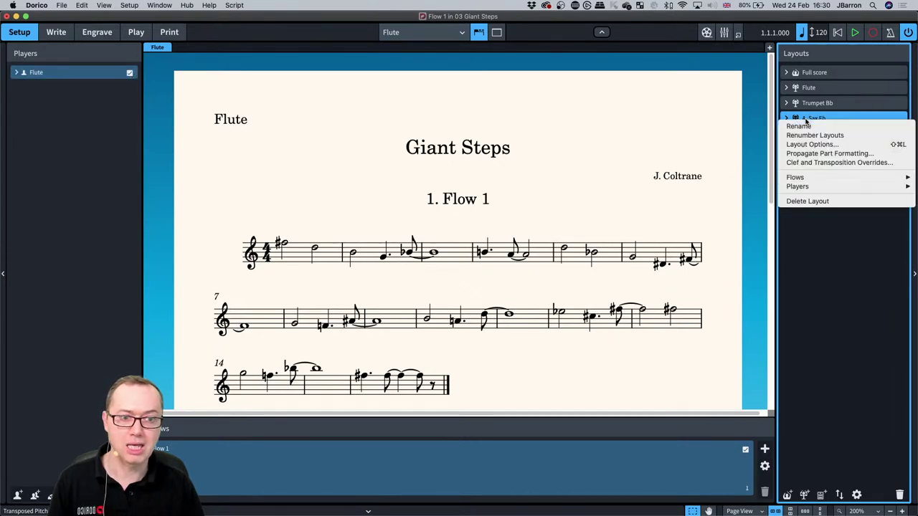
right_click(806, 120)
click(817, 162)
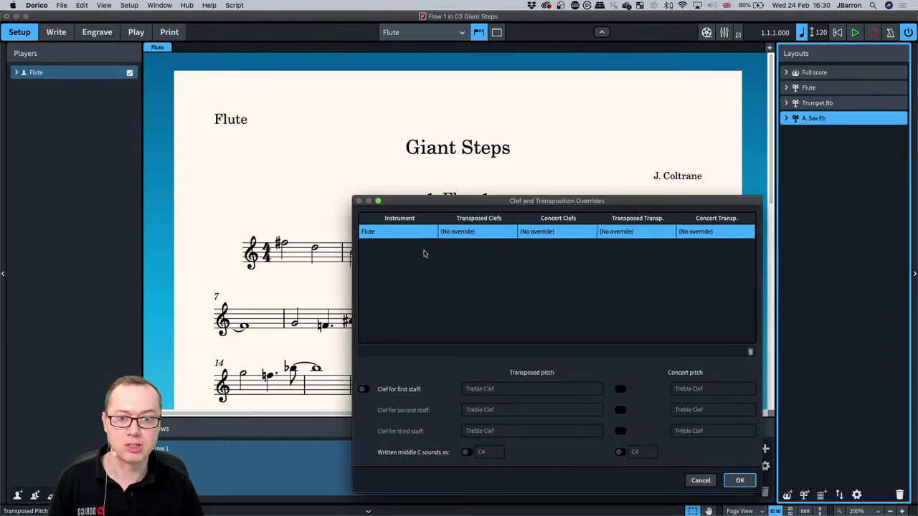
click(468, 452)
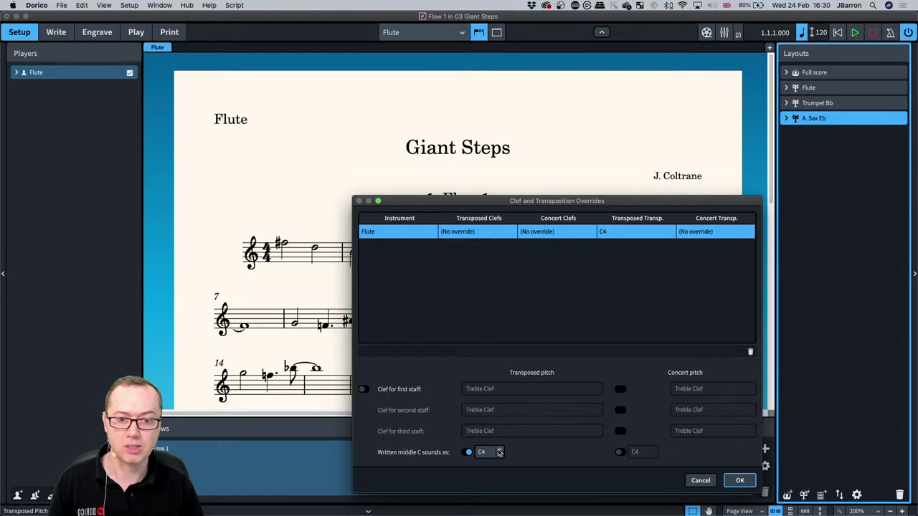
click(500, 454)
click(499, 455)
click(499, 455)
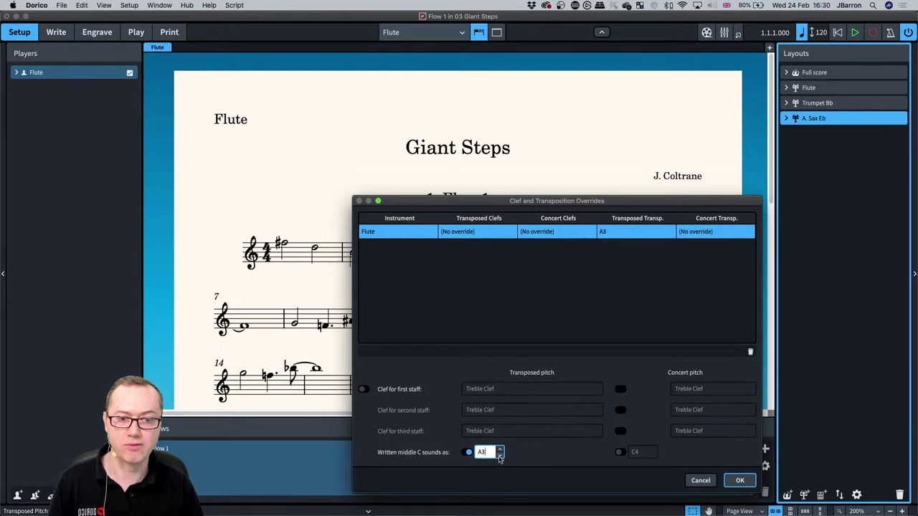
click(499, 455)
click(500, 455)
click(500, 455)
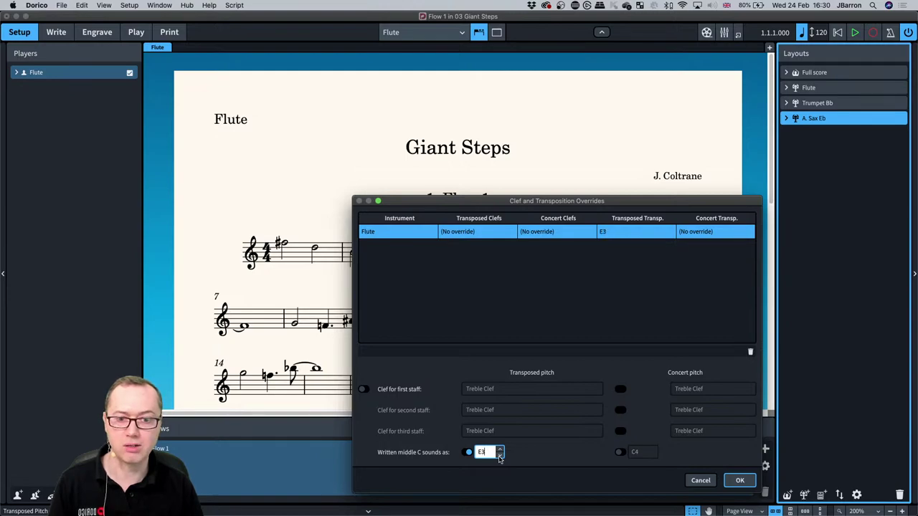
click(739, 480)
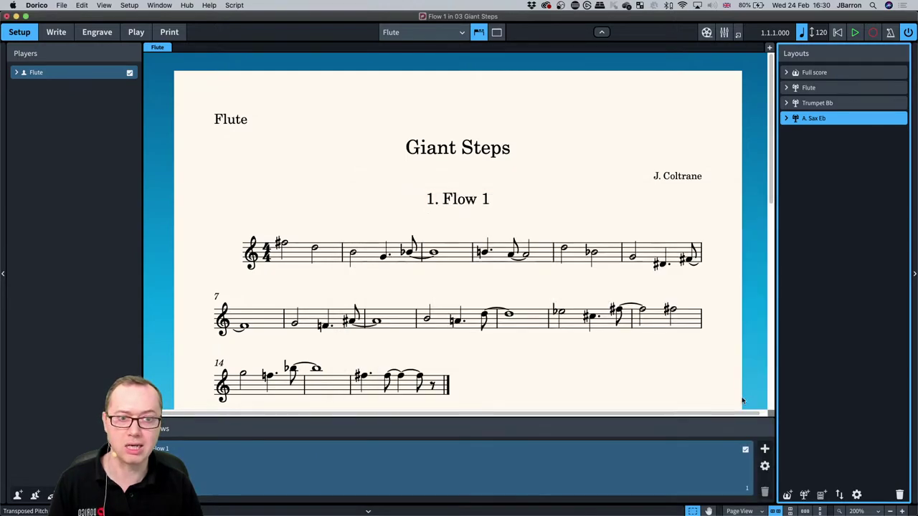
Display the A. Sax Eb layout and check the register of its transposed notes.
click(390, 38)
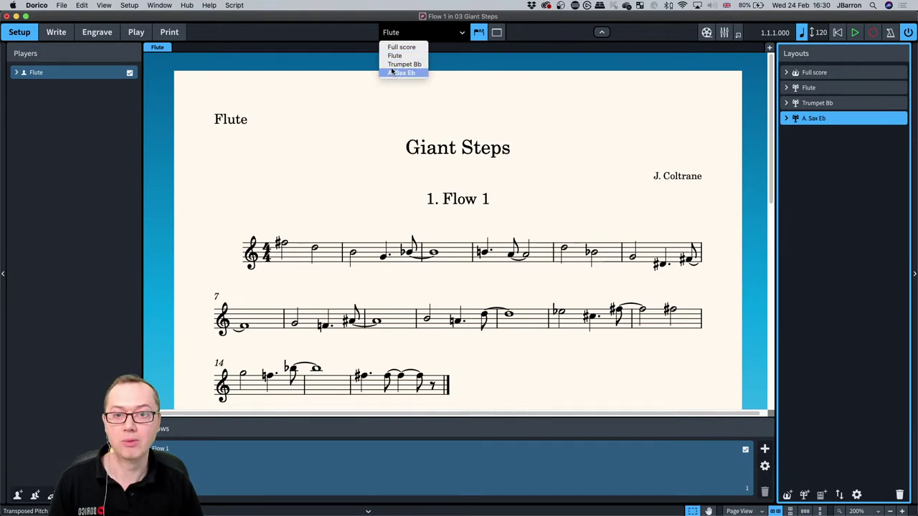
click(393, 72)
scroll(369, 179, down, 2)
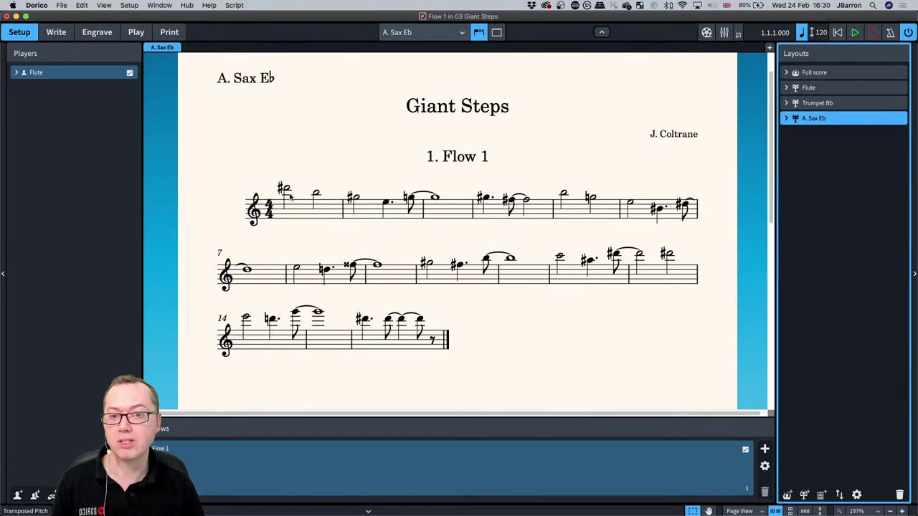
Override the A. Sax Eb layout's transposed pitch so written middle C sounds as Eb4.
right_click(803, 122)
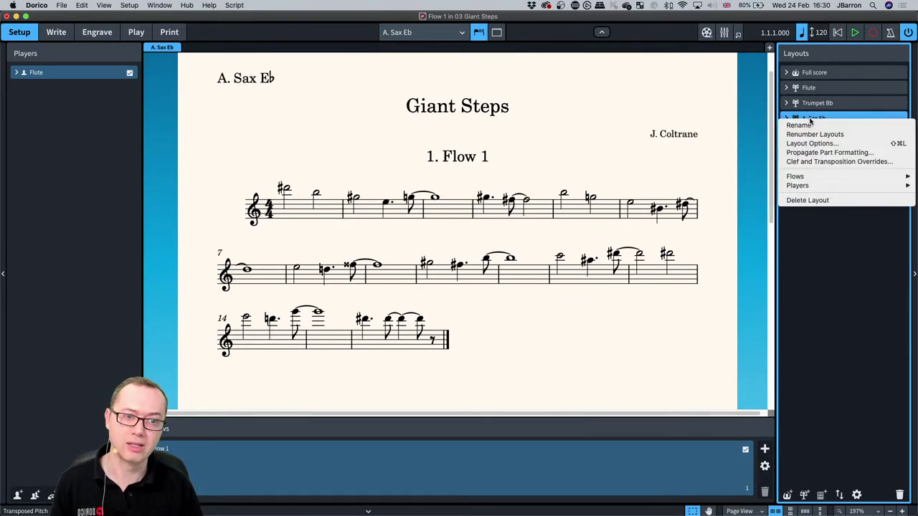
click(817, 162)
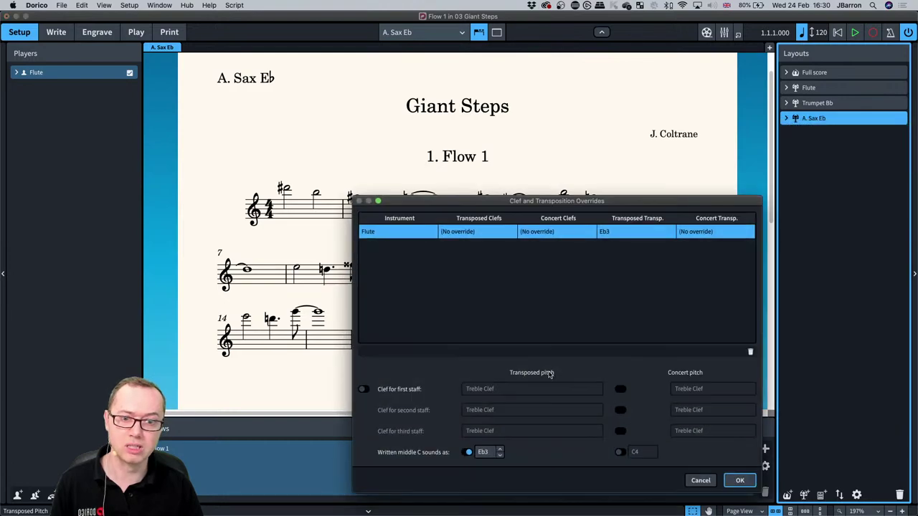
click(489, 452)
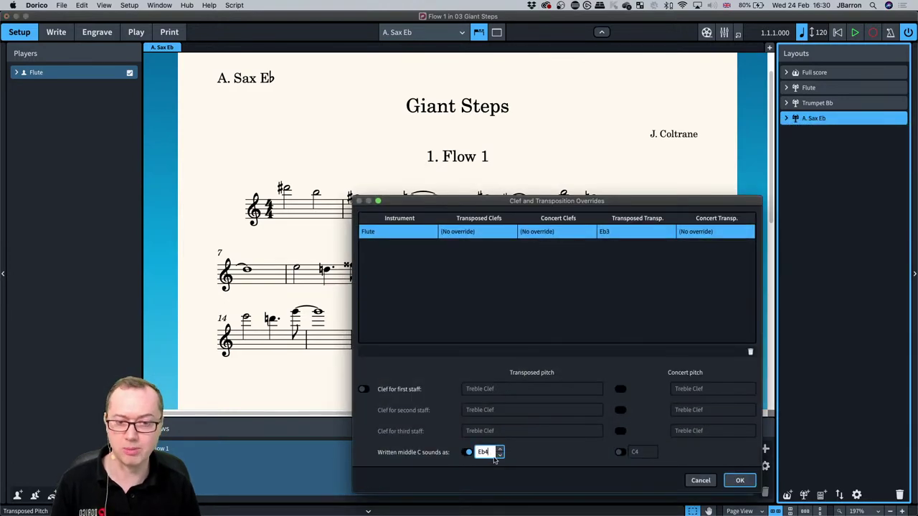
key(Return)
click(739, 479)
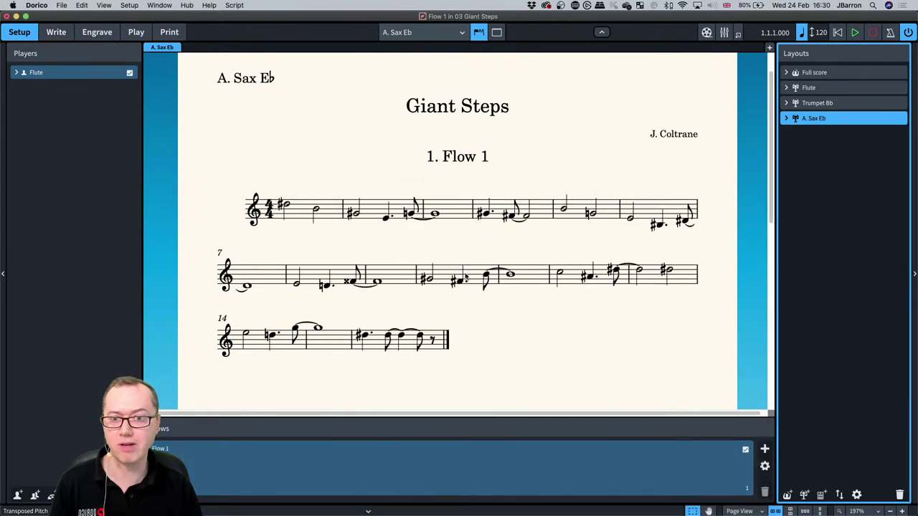
key(super+minus)
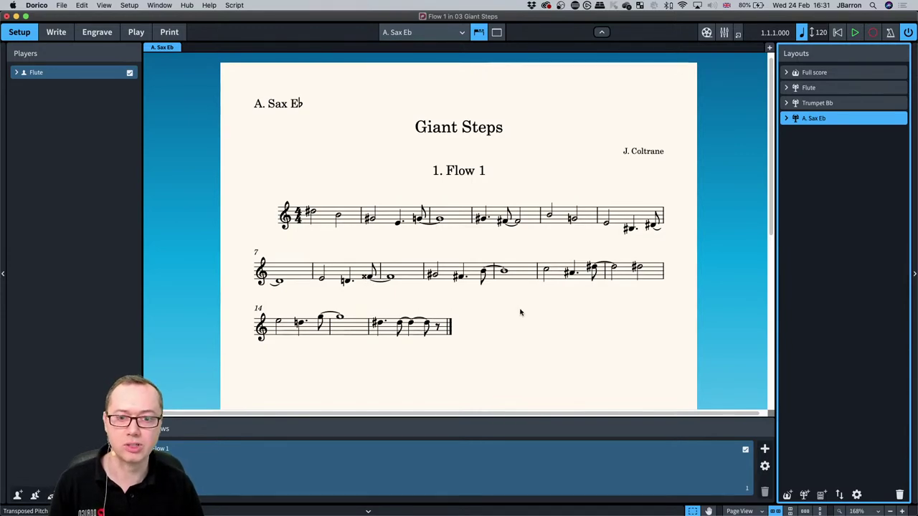
Switch to Write mode and, in Layout Options, set flow headings to Never for all part layouts.
click(810, 87)
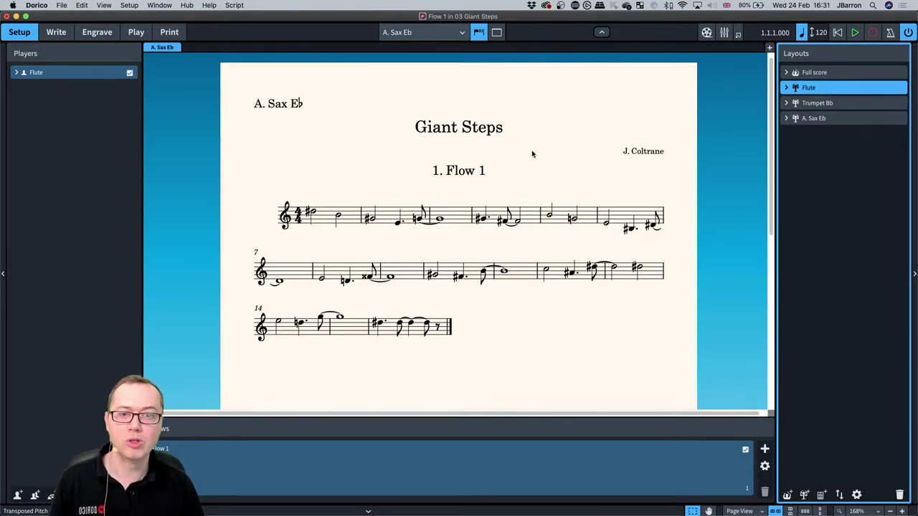
key(super+2)
key(super+shift+l)
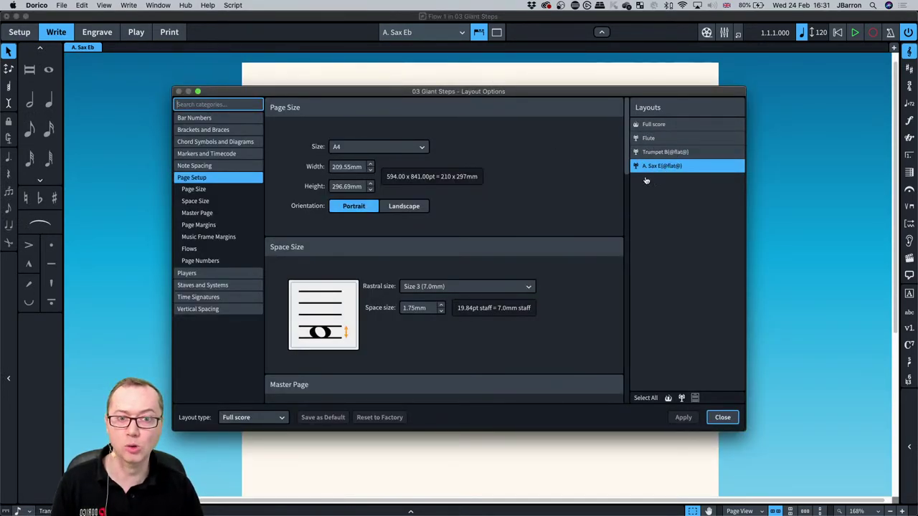
click(681, 398)
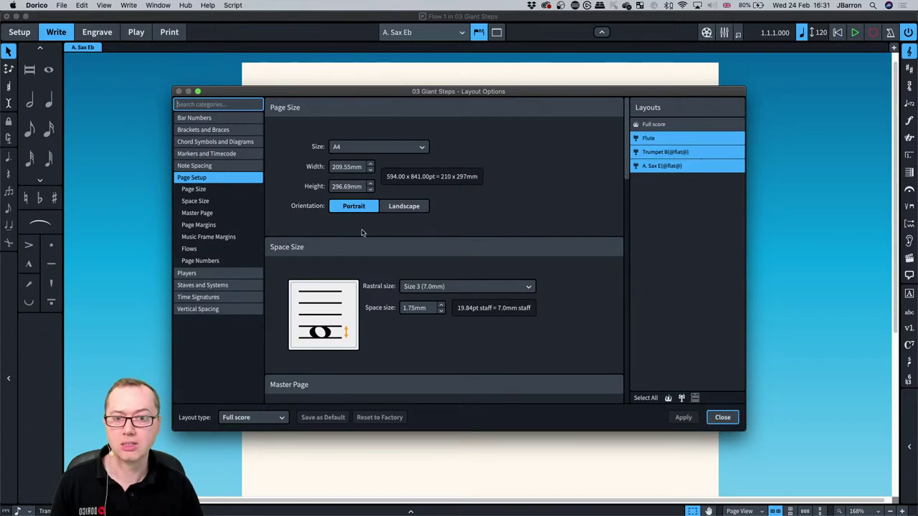
drag(376, 93, 444, 176)
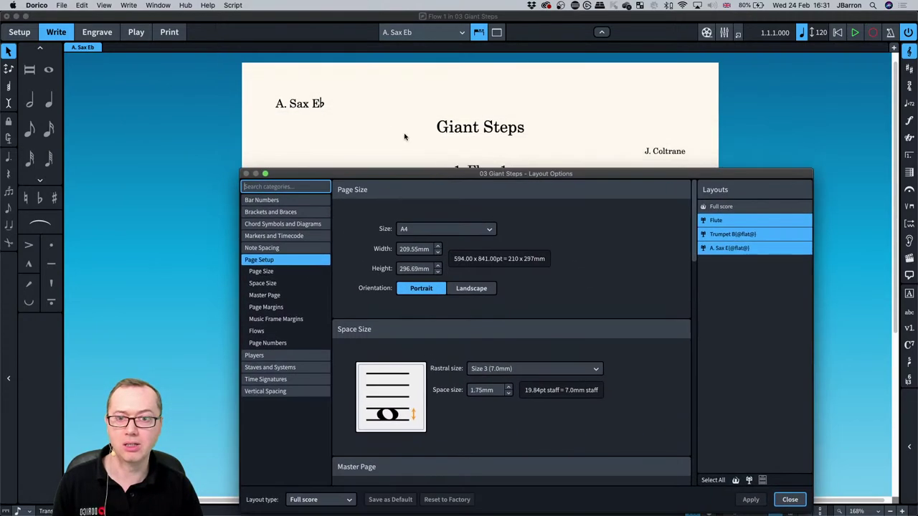
scroll(378, 125, down, 2)
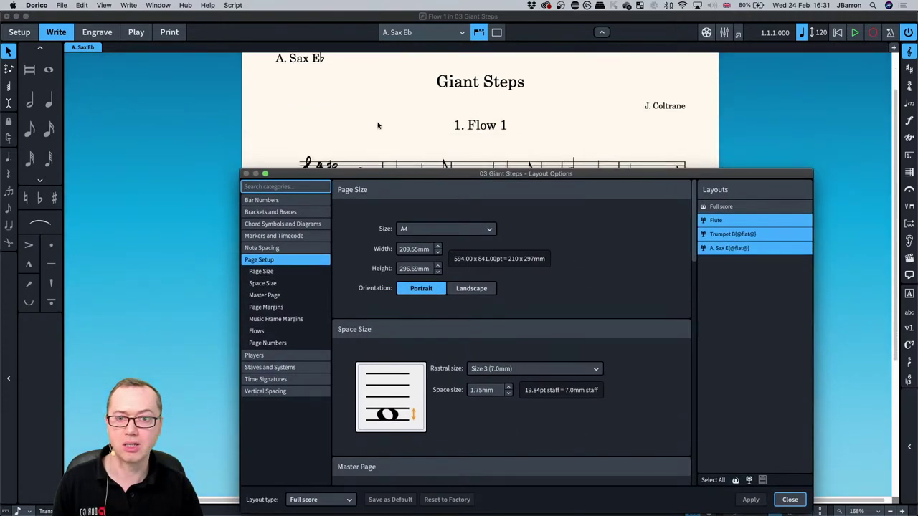
click(292, 333)
click(471, 322)
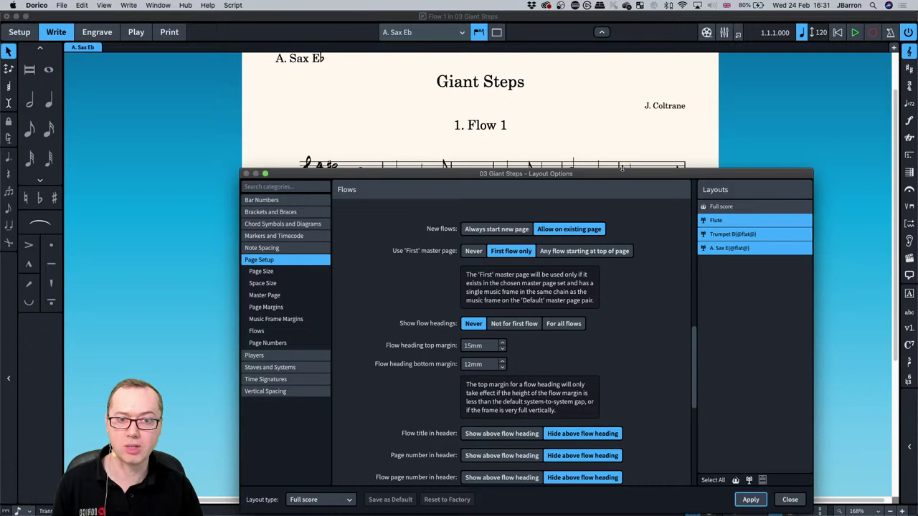
drag(622, 168, 621, 209)
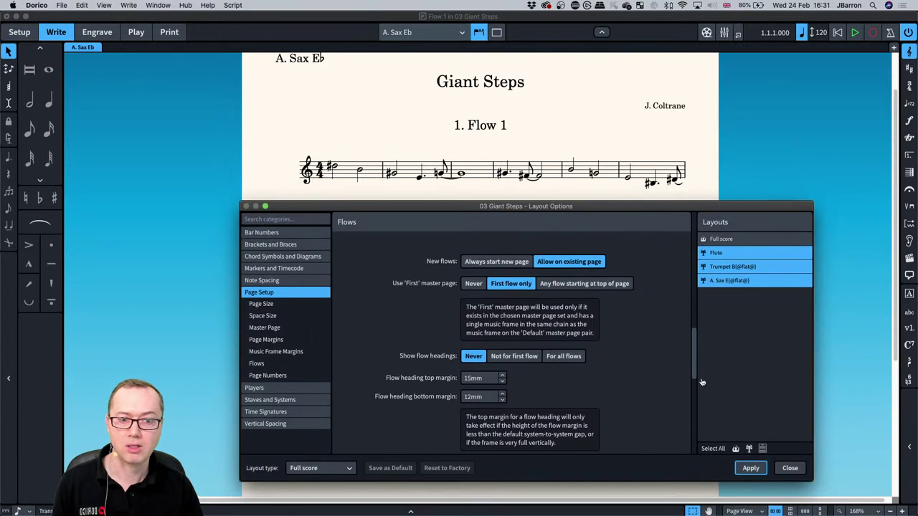
click(746, 468)
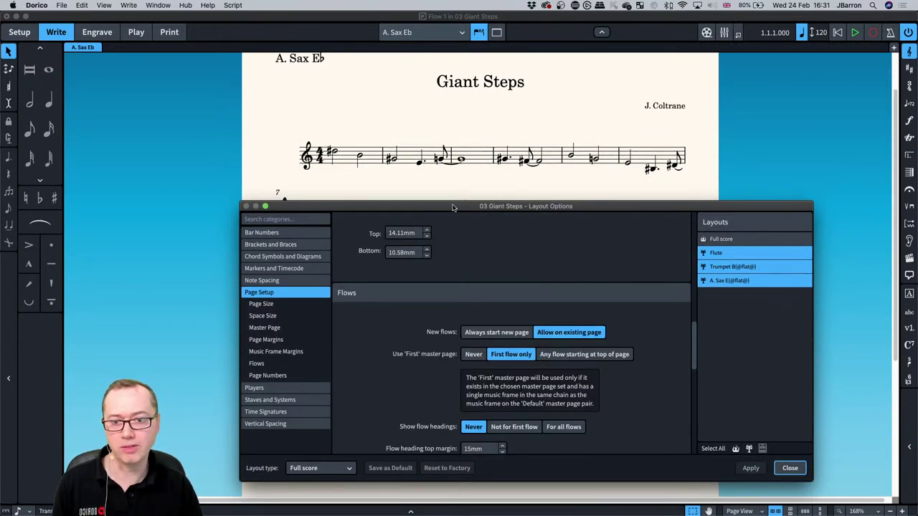
Set the first-system indent of each flow to 0 spaces in all part layouts and apply it.
click(289, 400)
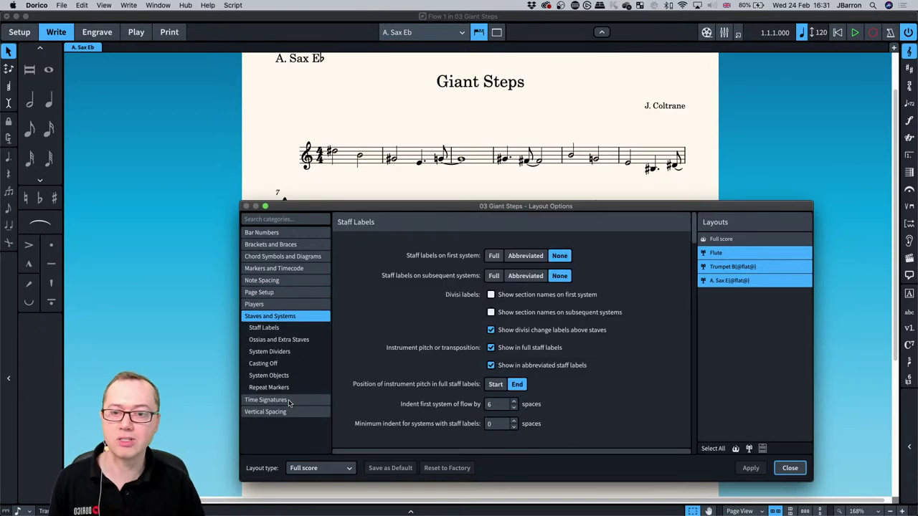
scroll(454, 394, down, 1)
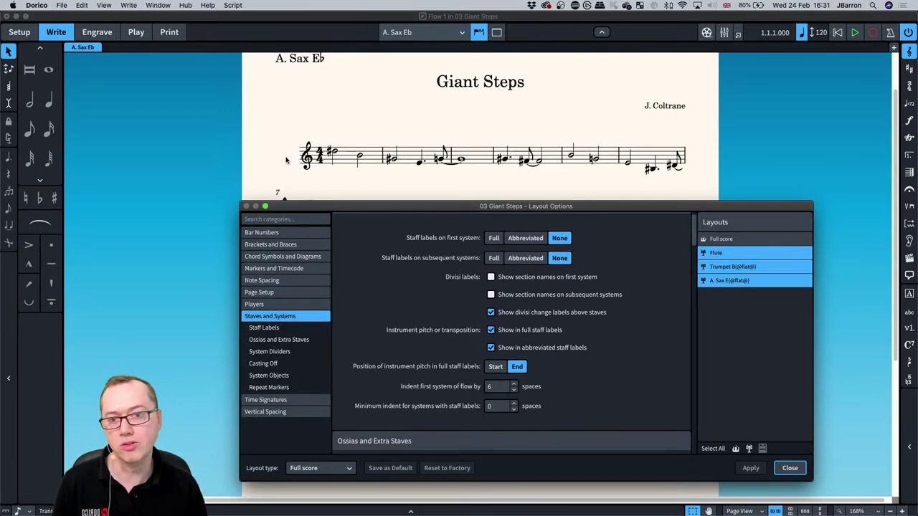
scroll(295, 143, down, 1)
double_click(496, 386)
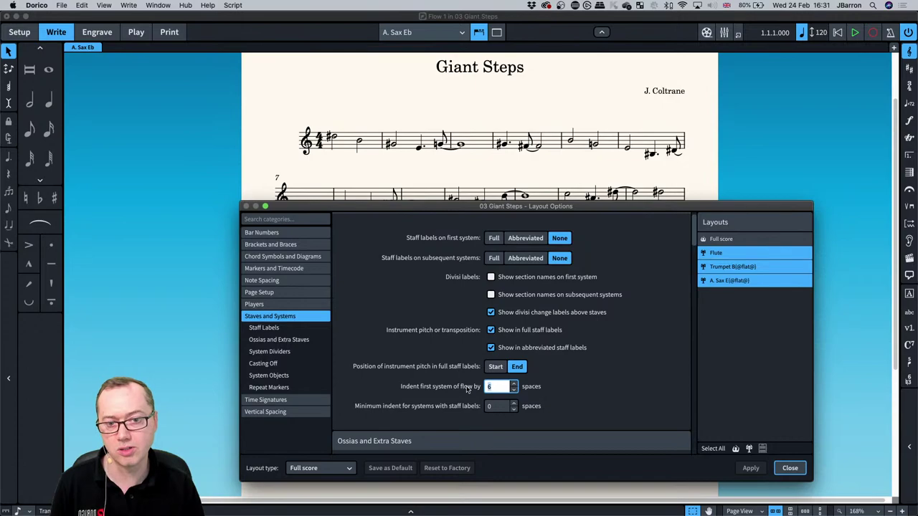
text(0)
key(Tab)
click(750, 467)
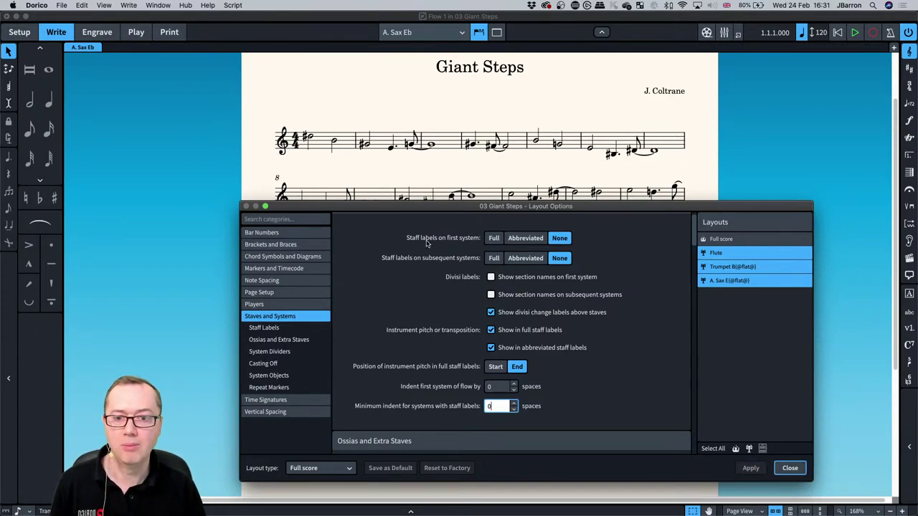
Fix the number of bars per system at 4 for all part layouts, apply it and close Layout Options.
click(273, 363)
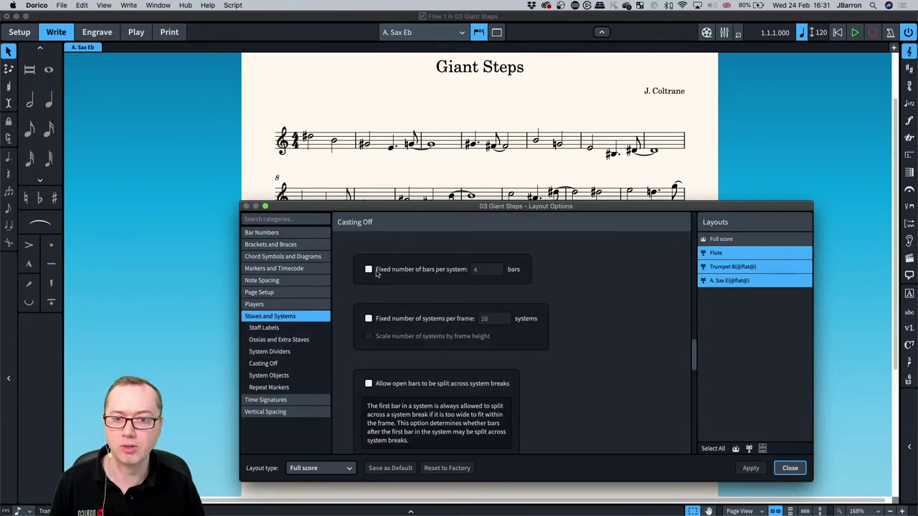
click(405, 269)
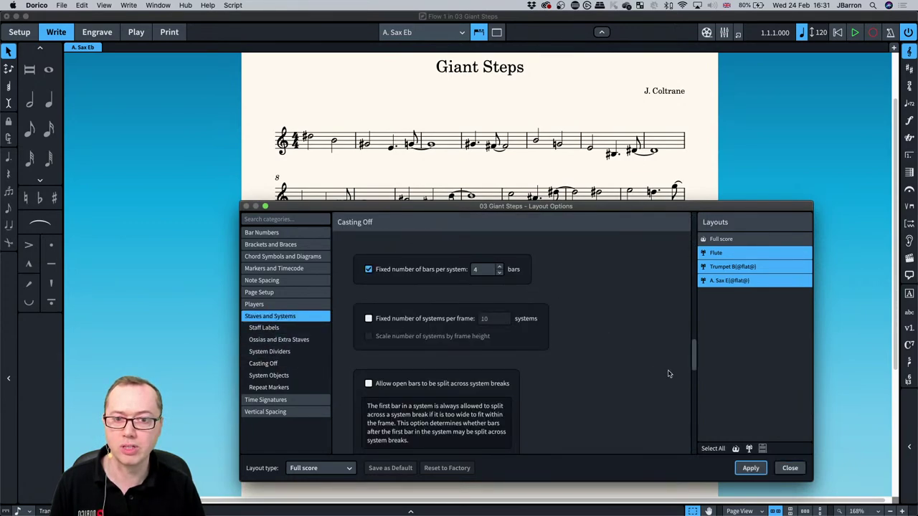
click(750, 467)
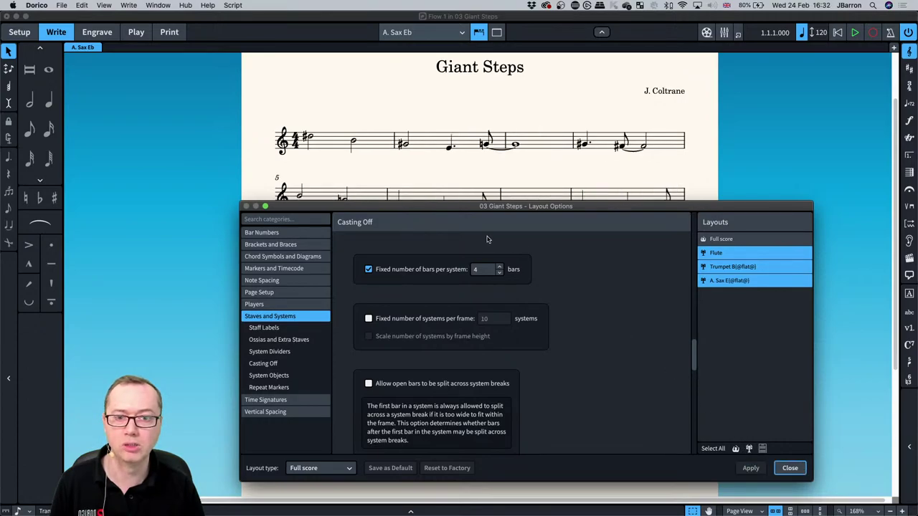
drag(451, 209, 486, 208)
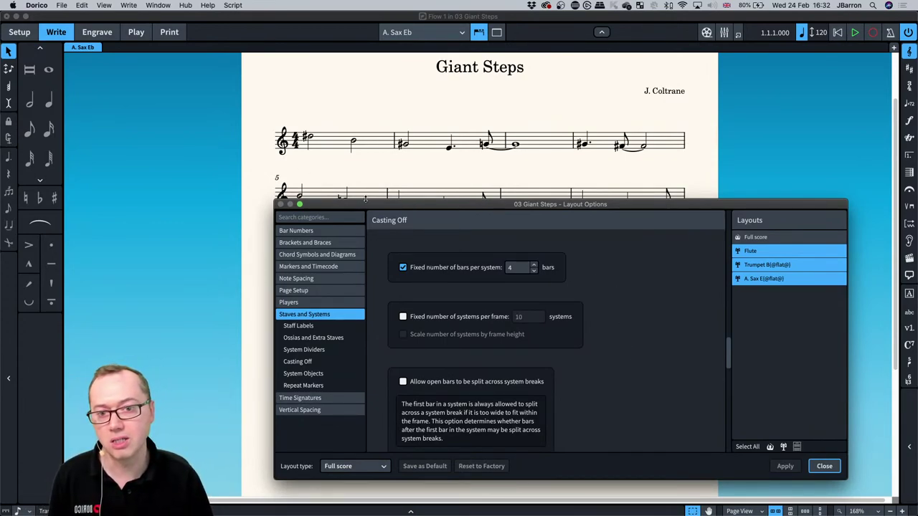
drag(348, 205, 402, 211)
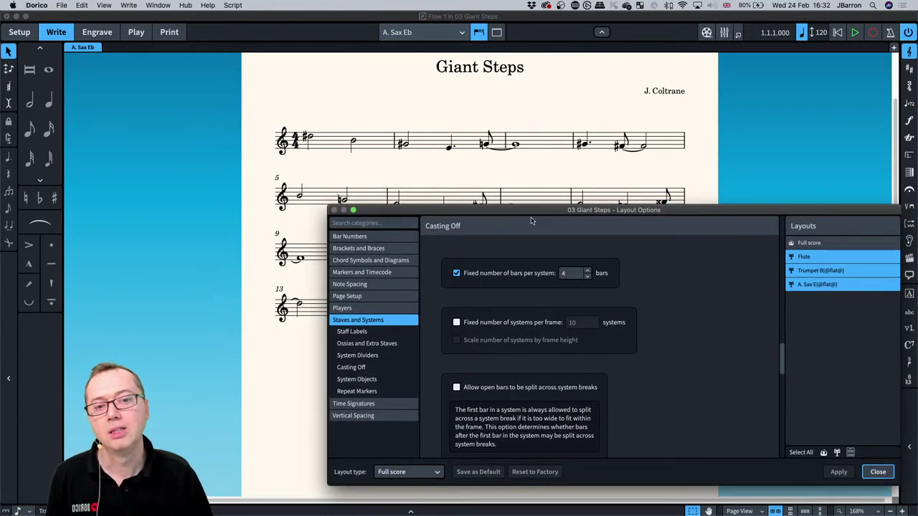
click(872, 471)
In the A. Sax Eb layout's flow options, fill the frame with blank staves after the end of the final flow.
key(super+minus)
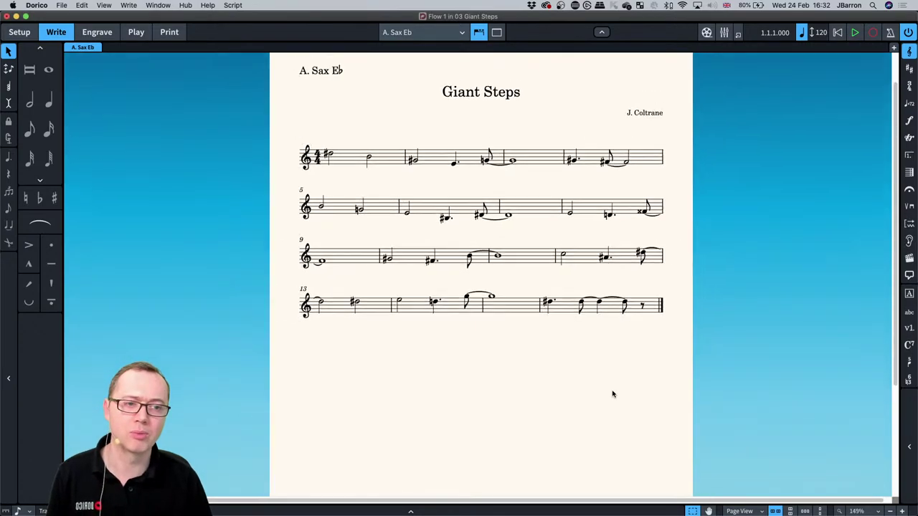
scroll(610, 392, down, 3)
scroll(364, 340, down, 2)
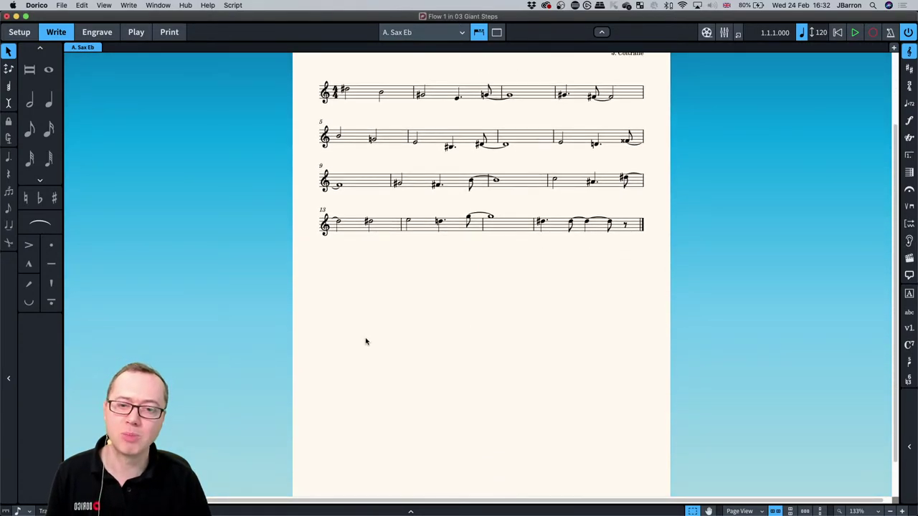
scroll(451, 309, up, 4)
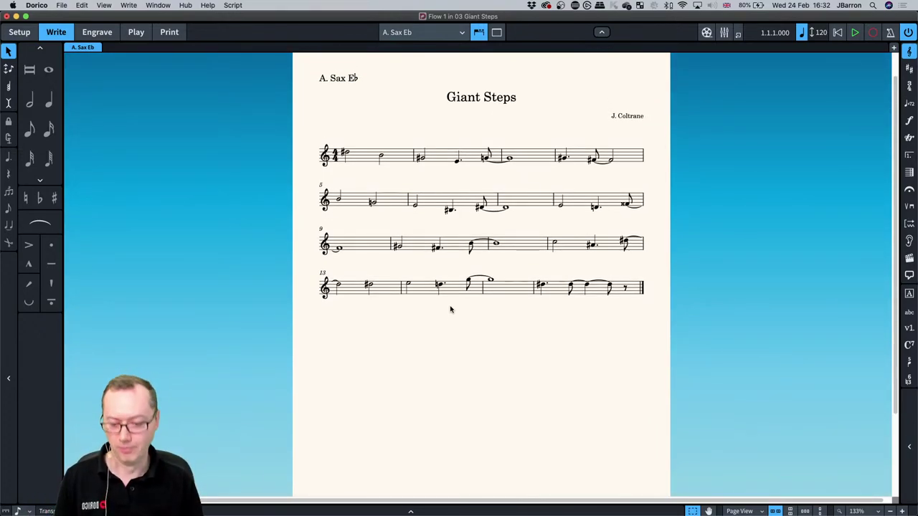
key(super+shift+l)
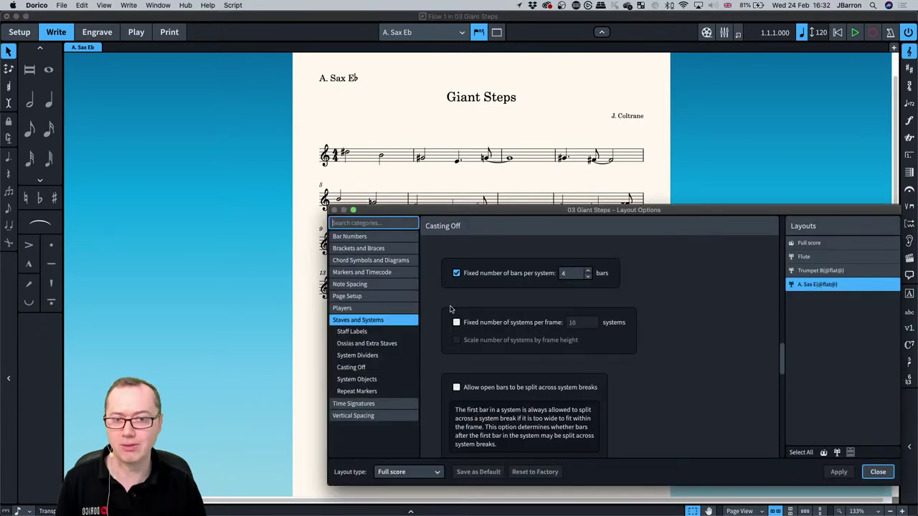
click(352, 296)
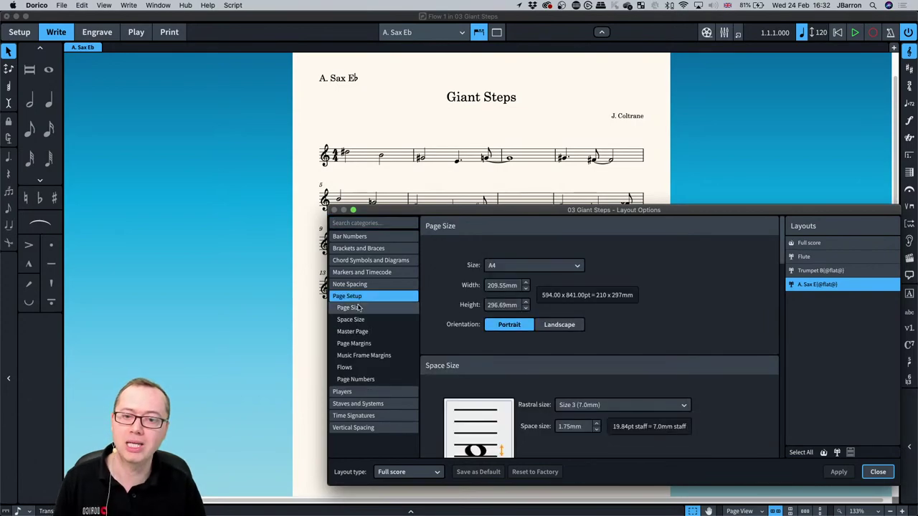
click(346, 367)
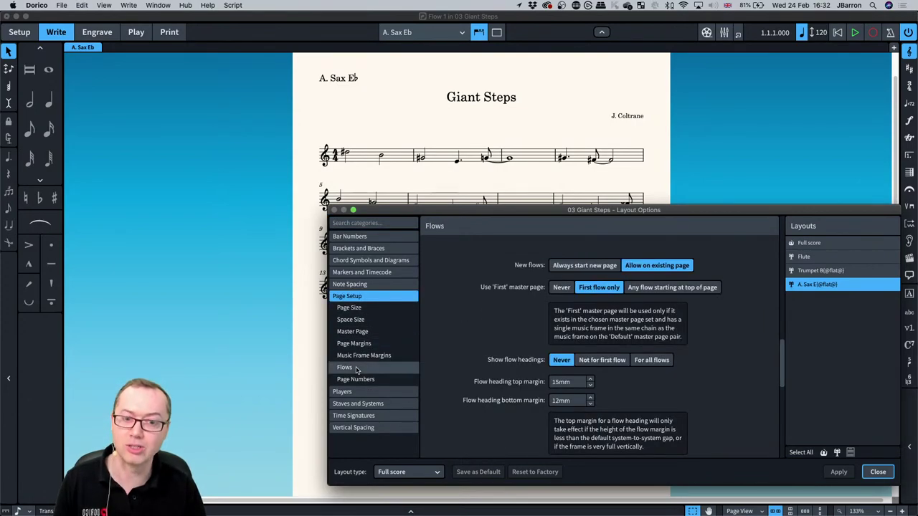
scroll(456, 347, down, 10)
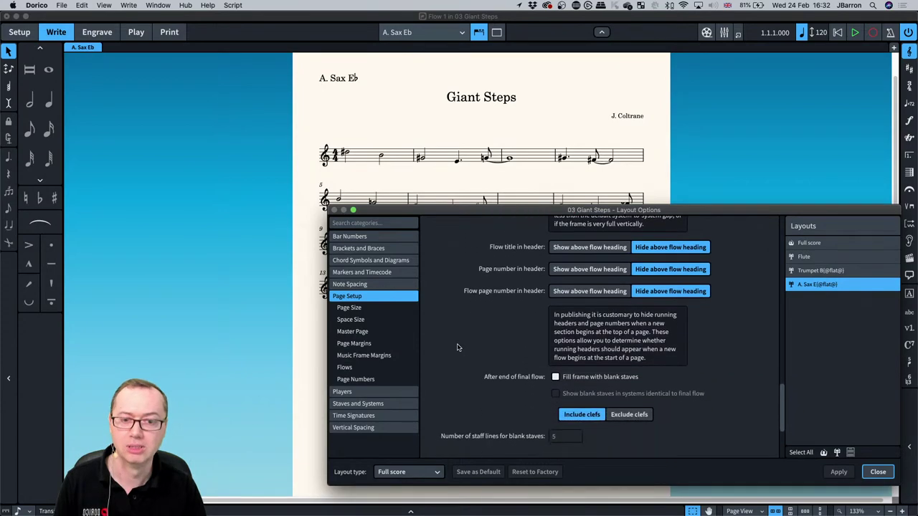
scroll(470, 354, down, 2)
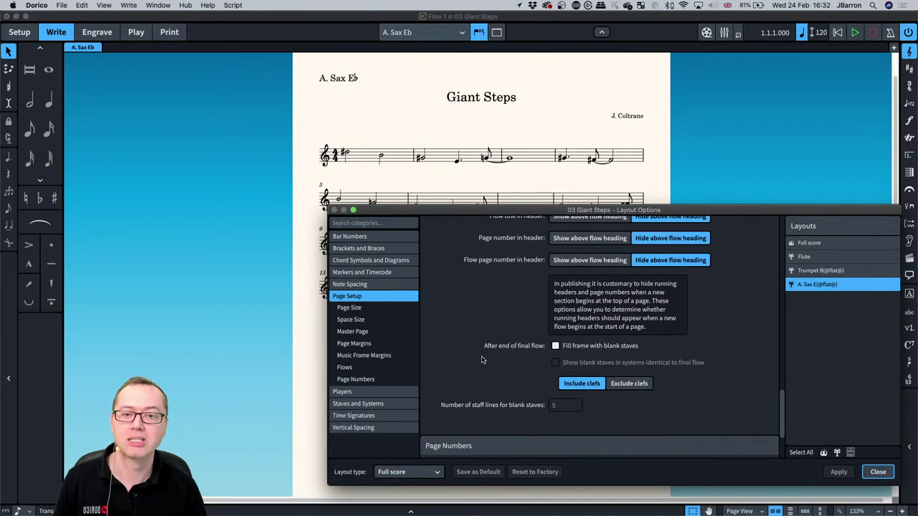
click(556, 346)
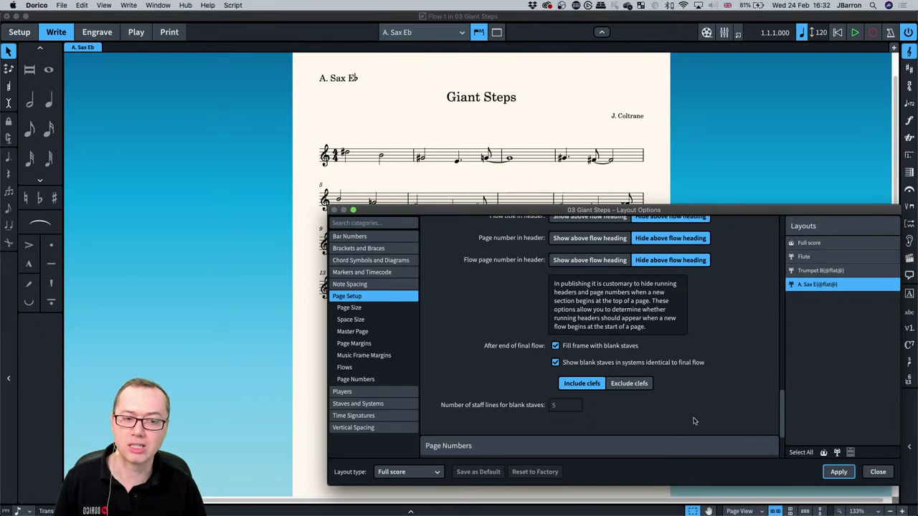
click(838, 472)
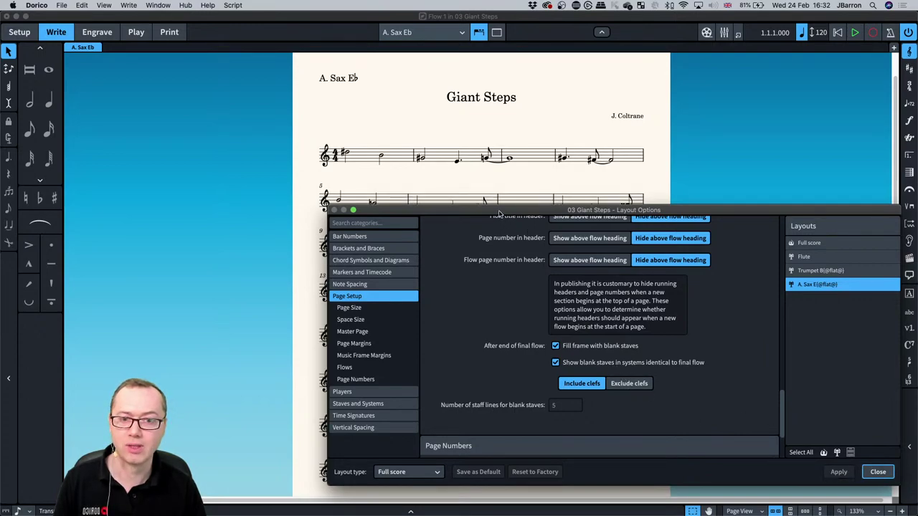
Exclude clefs from the blank staves after the final flow in the A. Sax Eb layout.
drag(499, 213, 585, 207)
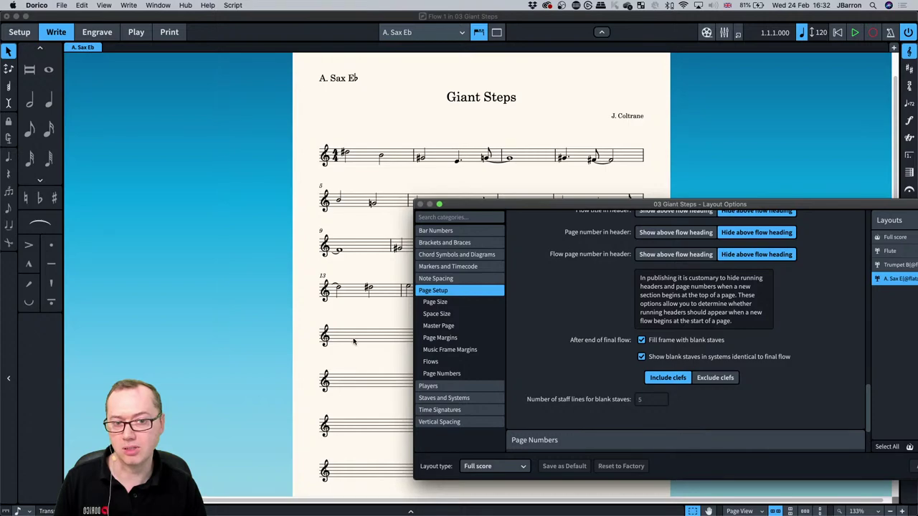
scroll(350, 367, down, 1)
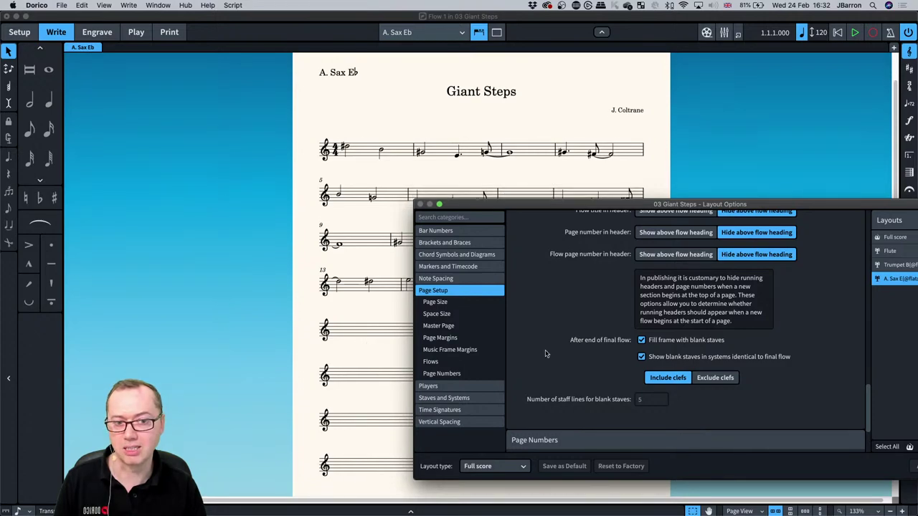
click(706, 381)
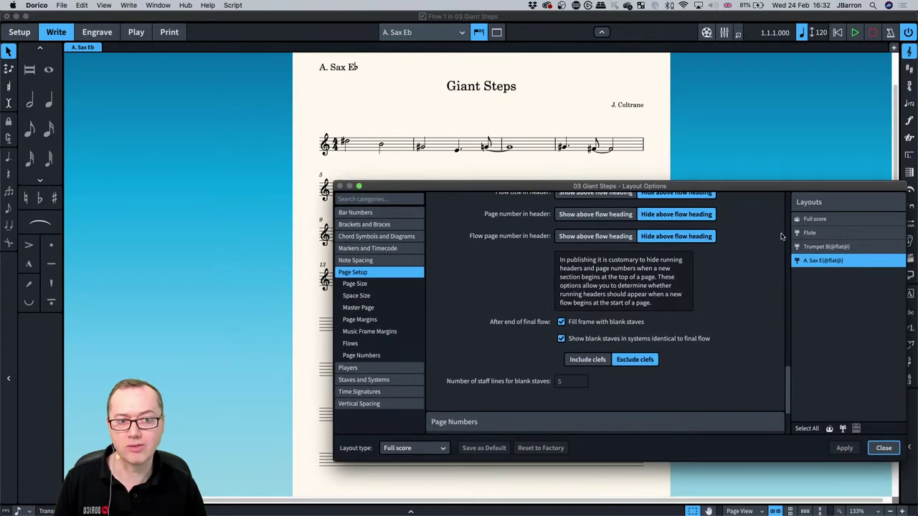
Fill the frame with clefless blank staves after the final flow in the Flute and Trumpet Bb layouts, apply it and close Layout Options.
click(809, 233)
shift+click(809, 245)
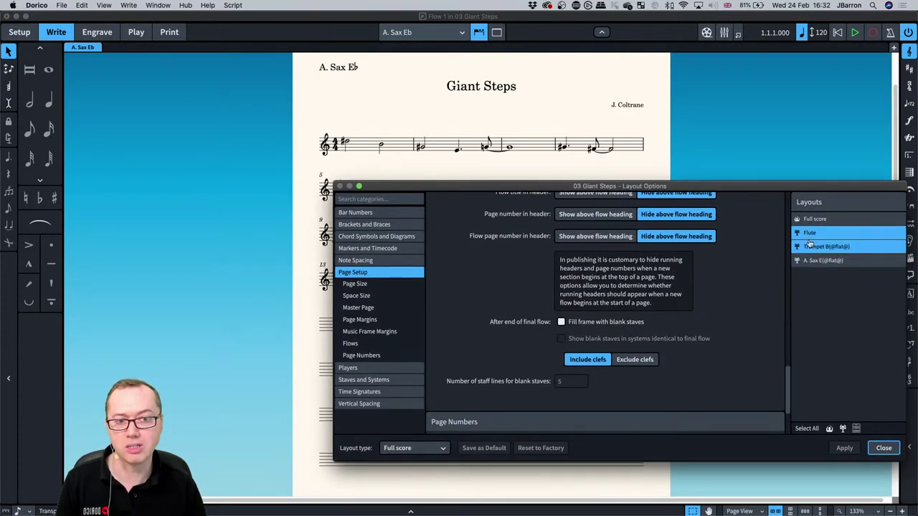
click(582, 321)
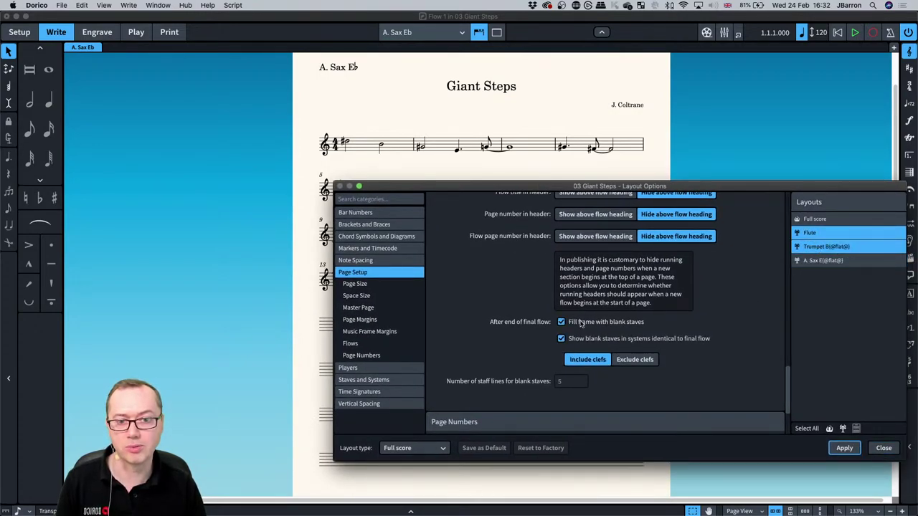
click(628, 361)
click(844, 448)
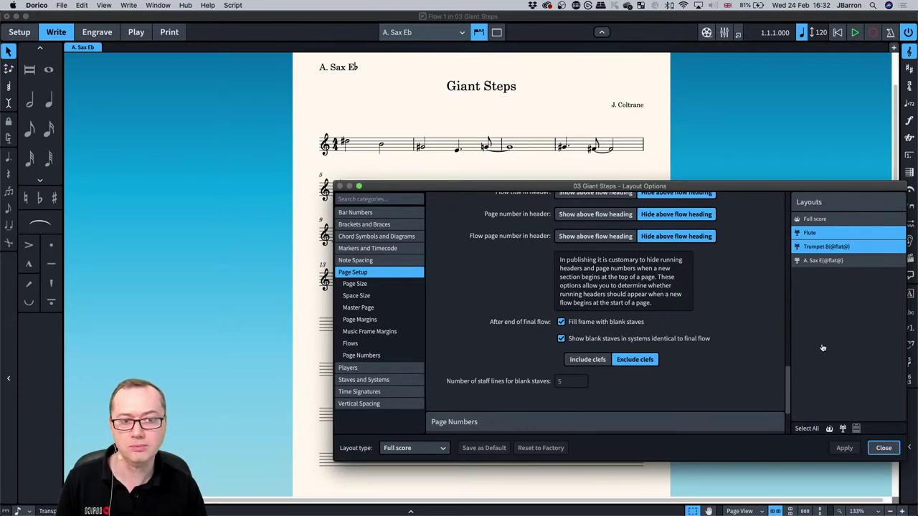
click(883, 447)
scroll(456, 310, down, 3)
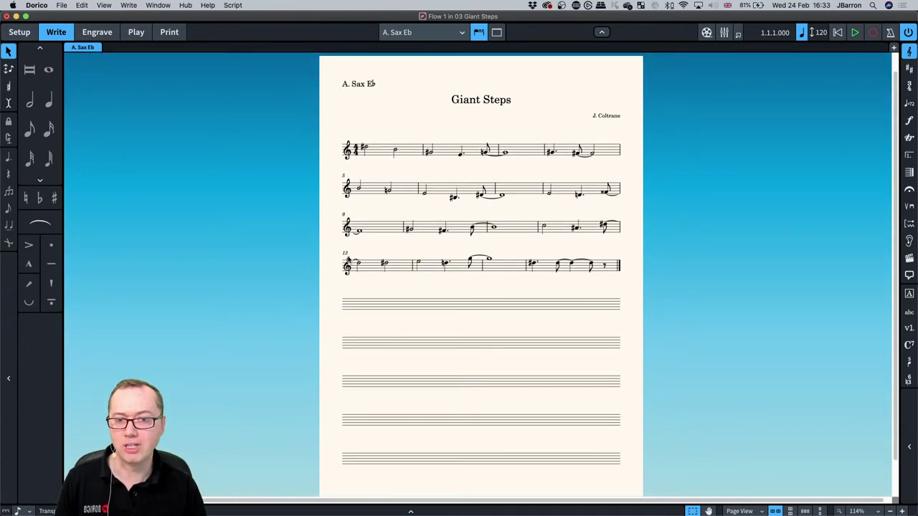
scroll(351, 208, up, 1)
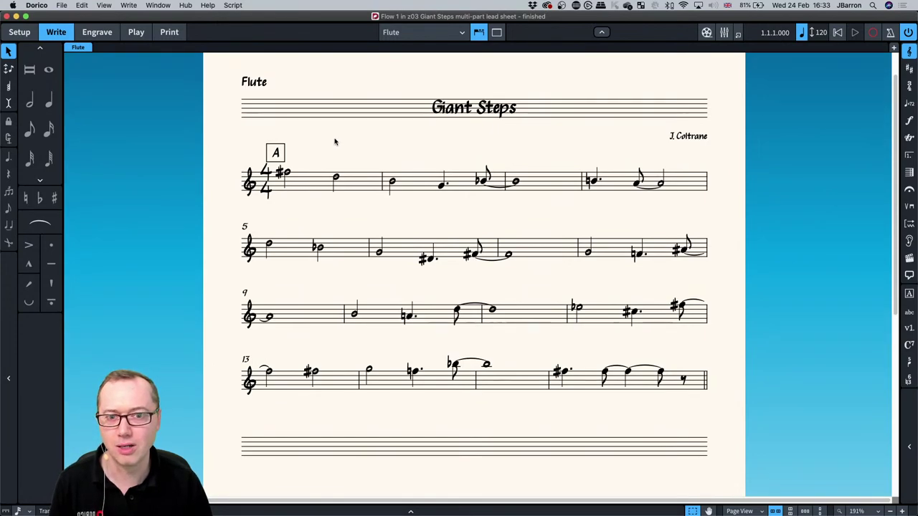
In Setup mode, check which layouts the Flute player is assigned to and inspect the Trombone layout.
click(21, 34)
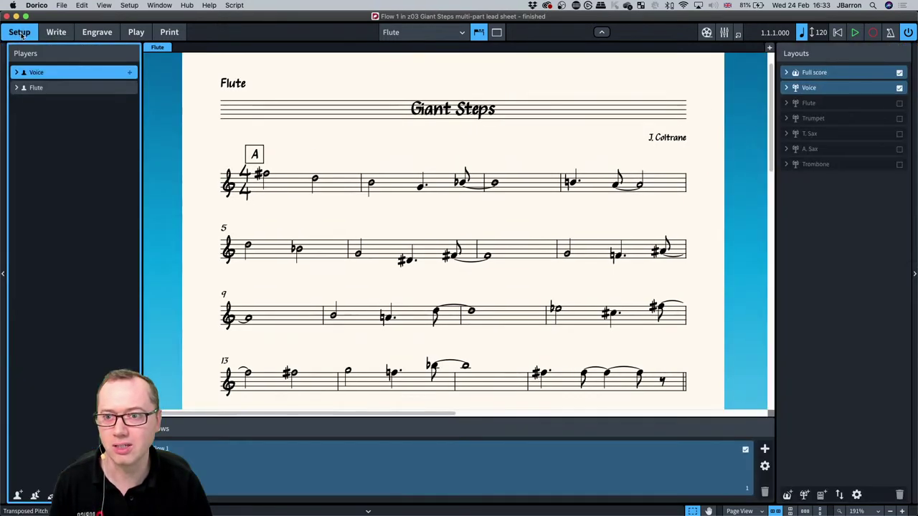
click(63, 89)
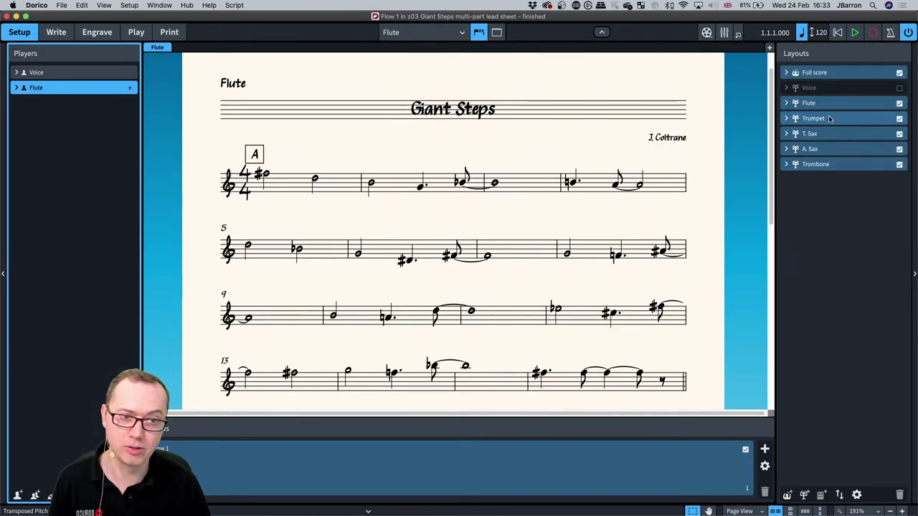
click(423, 32)
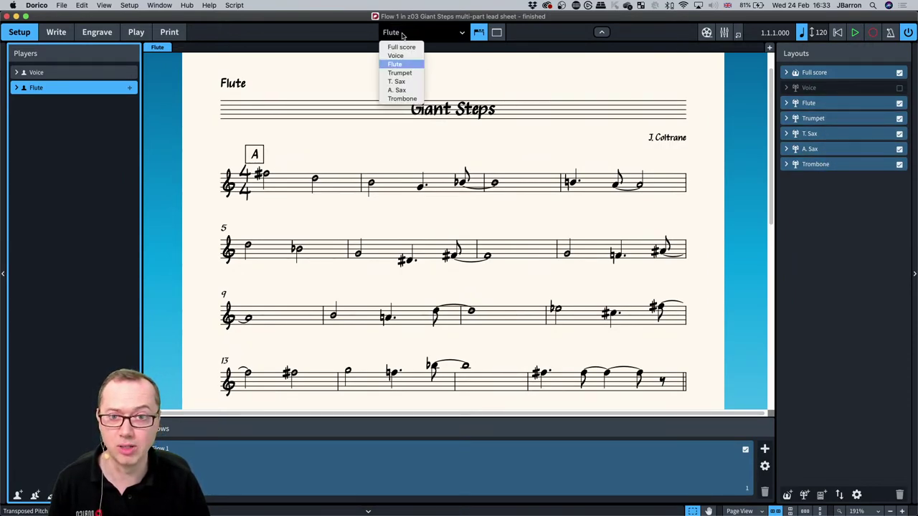
click(396, 99)
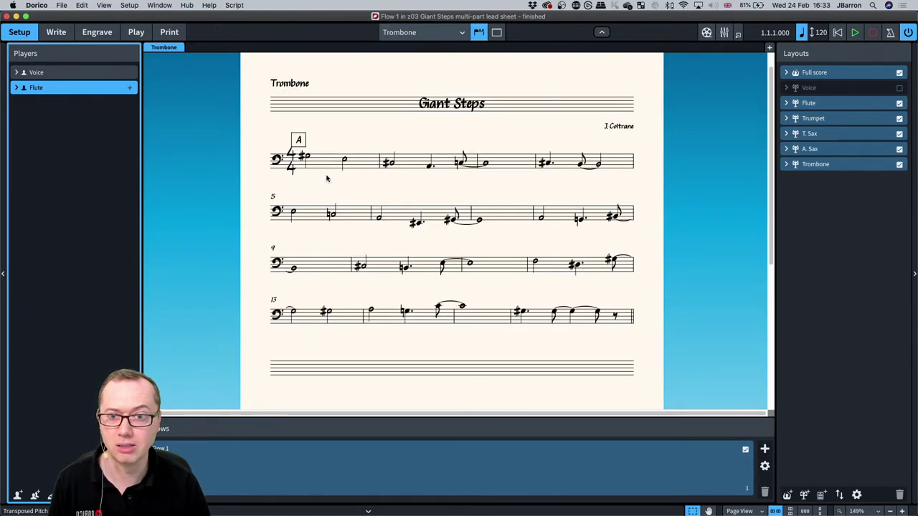
key(super+equal)
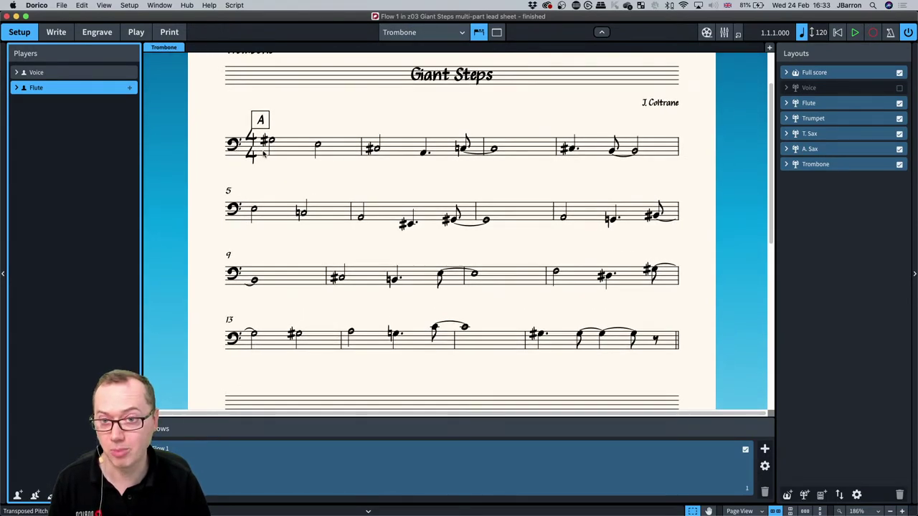
scroll(264, 152, up, 2)
key(super+minus)
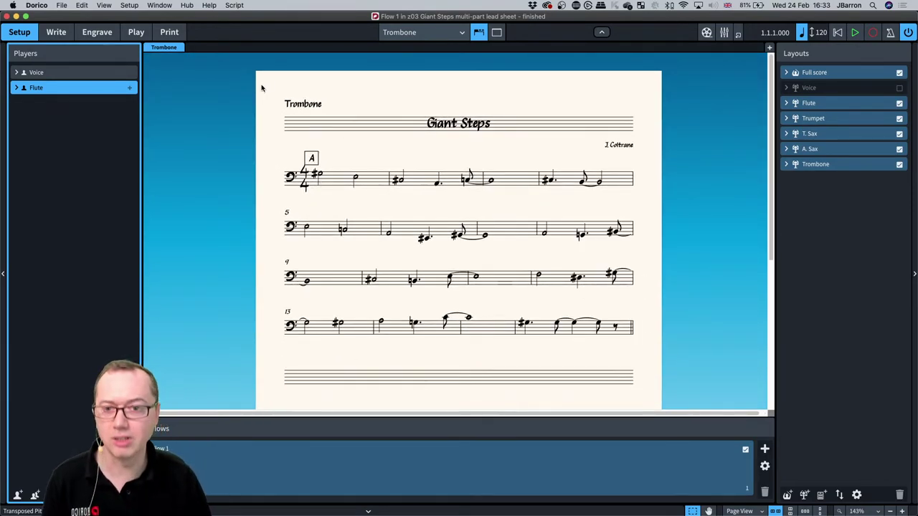
Open the First master page in Engrave mode, examine the flow filter of the music frame behind the project title, and close the editor.
key(super+3)
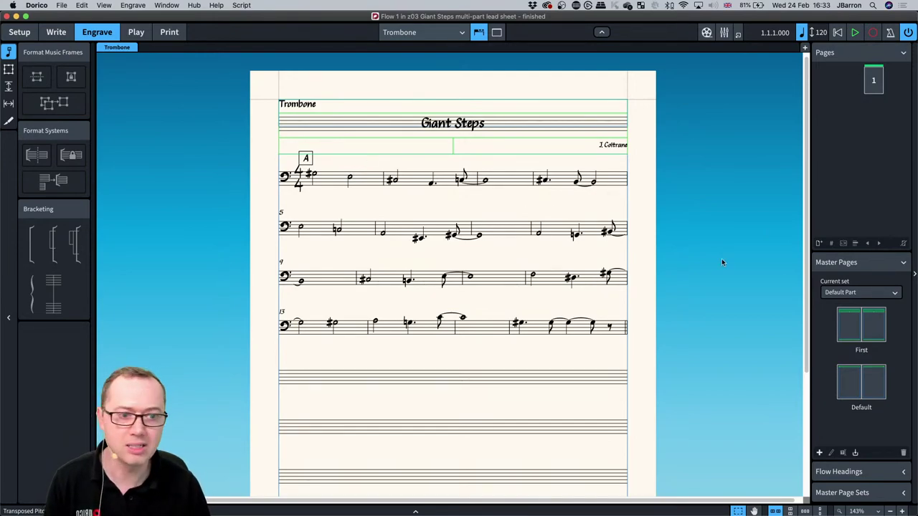
double_click(851, 335)
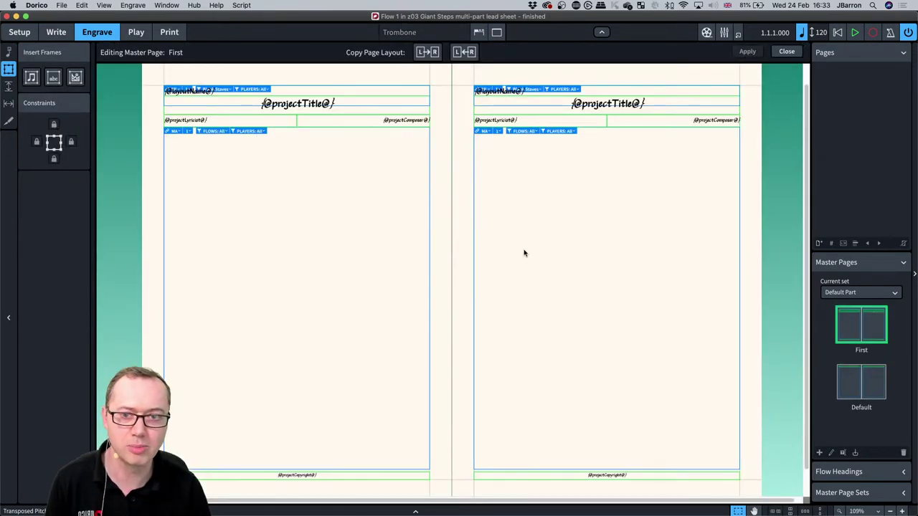
scroll(215, 114, up, 5)
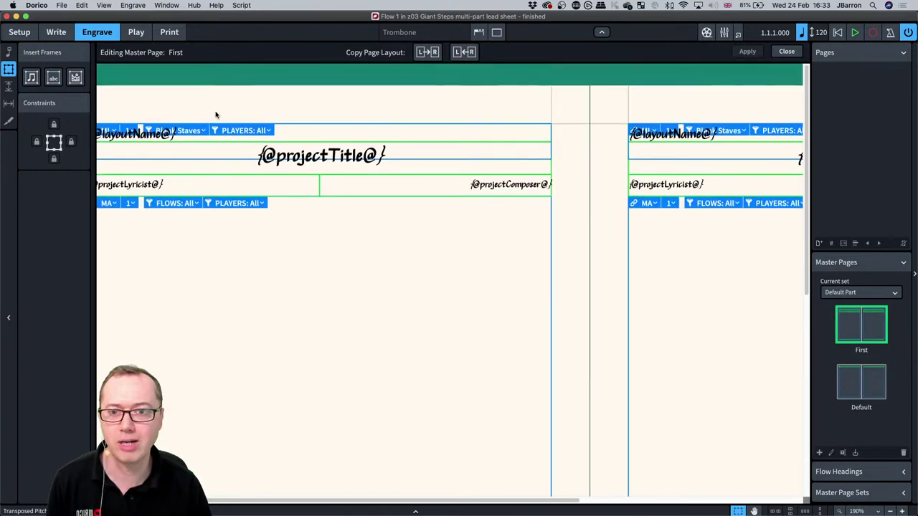
scroll(215, 114, left, 3)
click(271, 159)
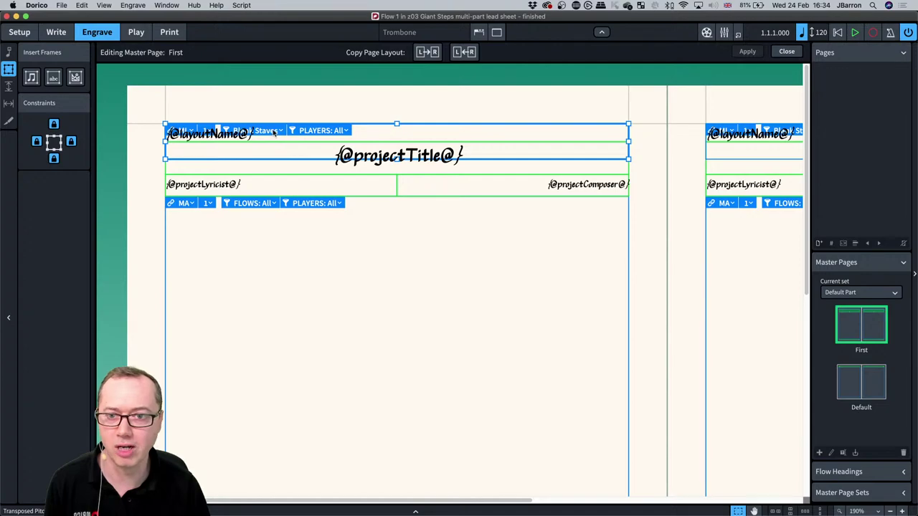
click(272, 130)
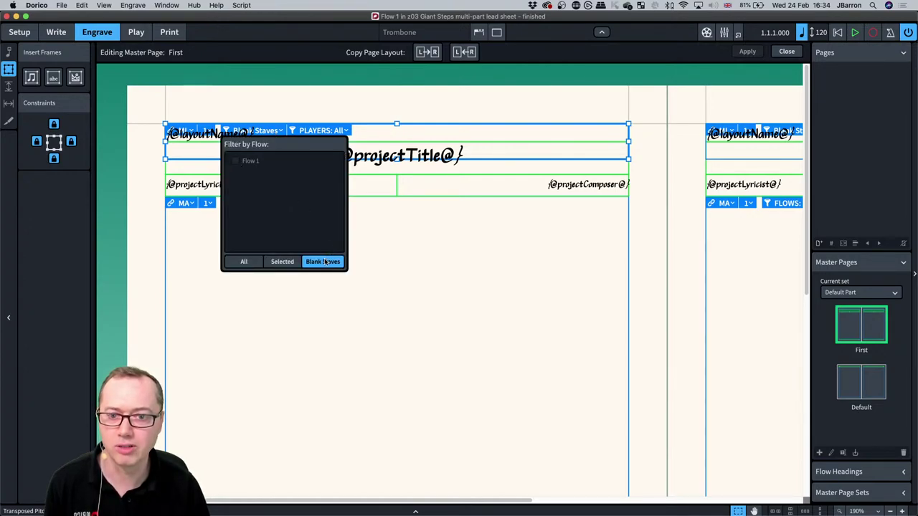
click(389, 250)
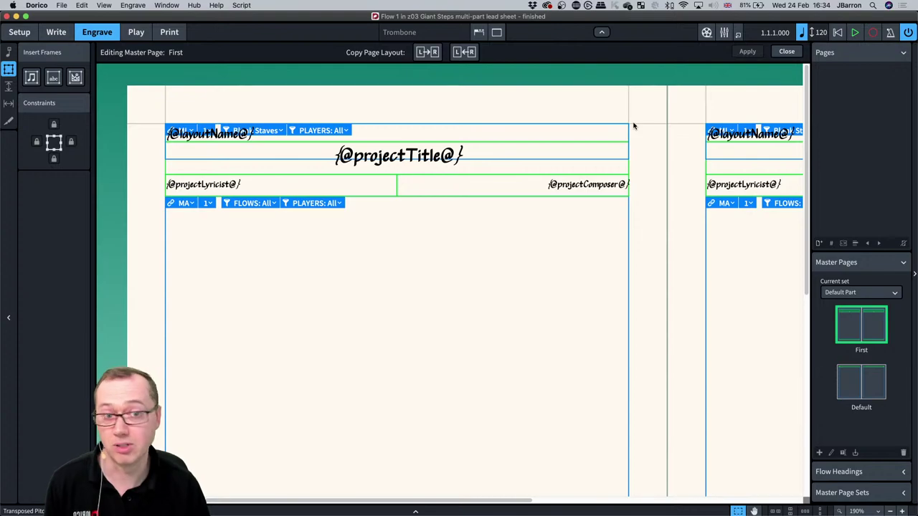
scroll(582, 159, right, 3)
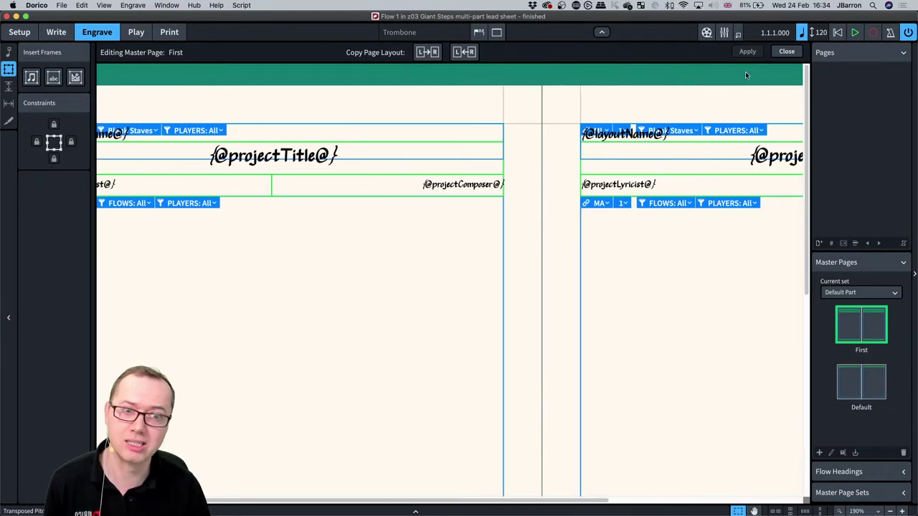
click(786, 52)
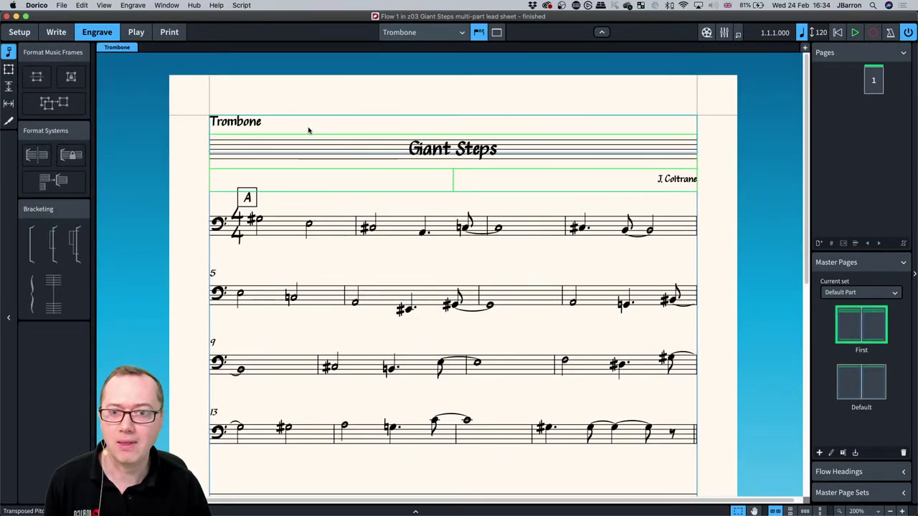
Select the music frame behind the Trombone part's title and review the layout's music frame margins in Layout Options.
click(8, 69)
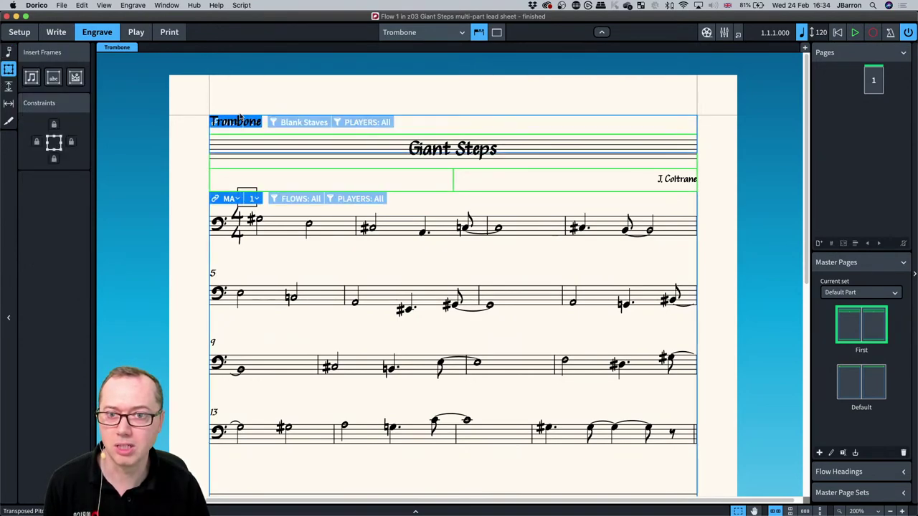
click(438, 118)
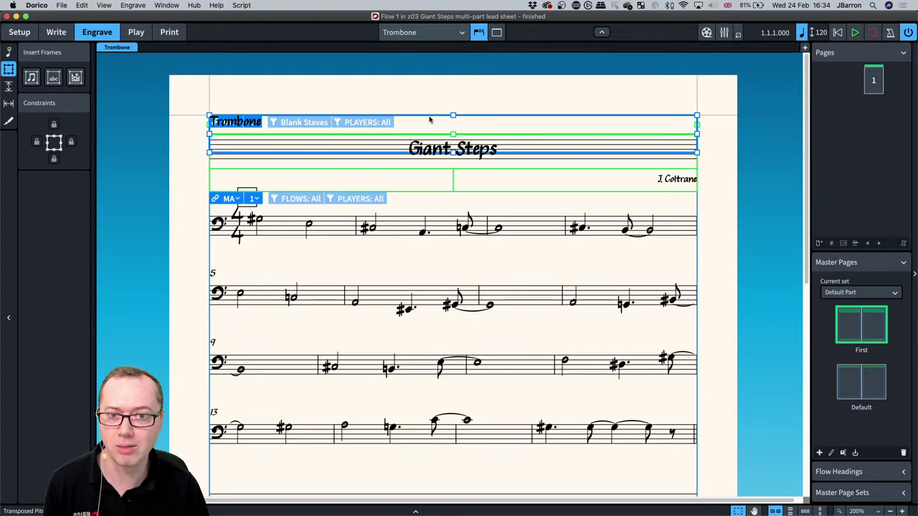
key(super+shift+l)
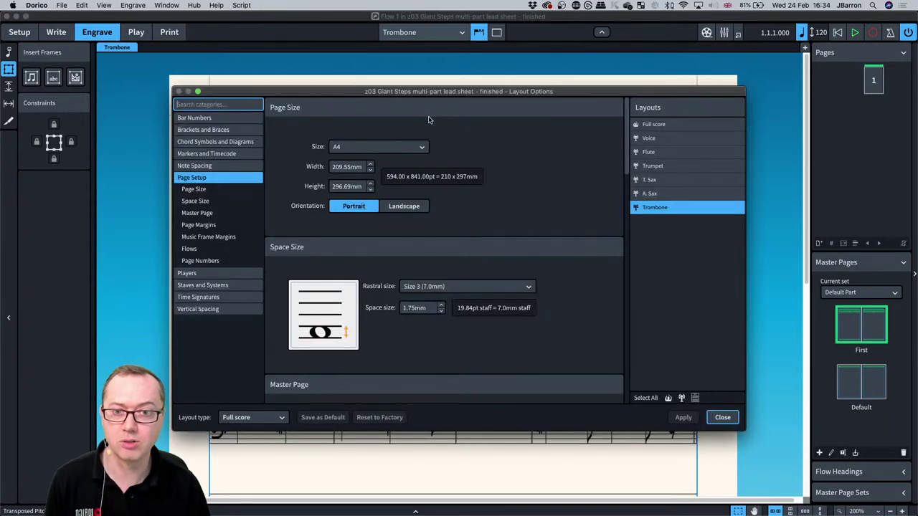
scroll(533, 213, down, 3)
scroll(532, 214, down, 10)
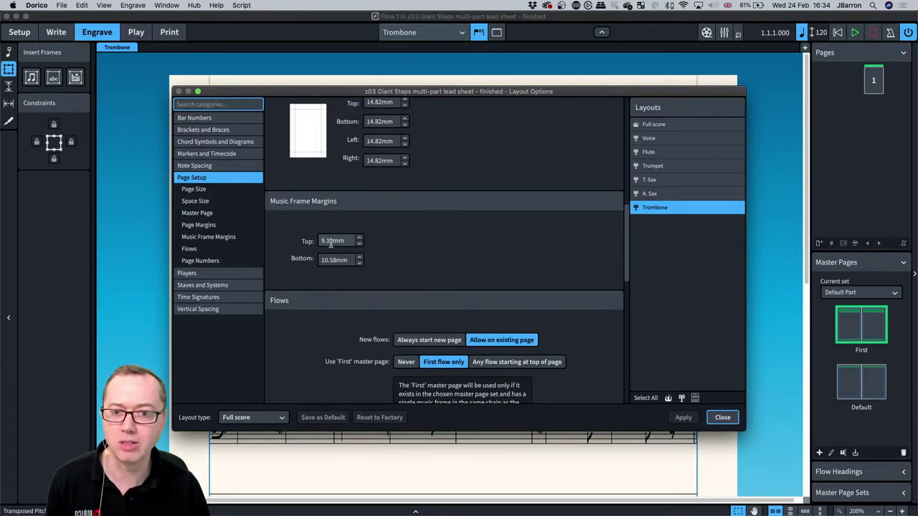
click(719, 417)
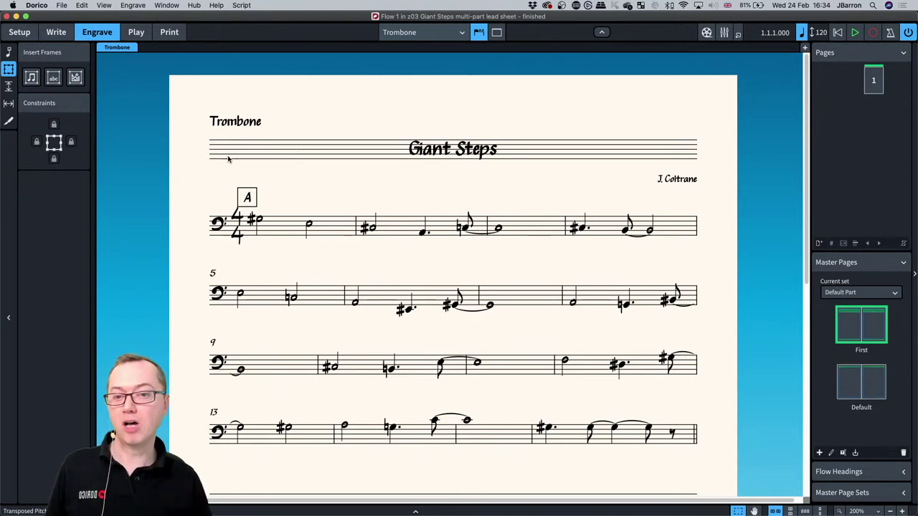
Check which SMuFL music font the project uses, cancel without changing it and return to Write mode.
click(441, 152)
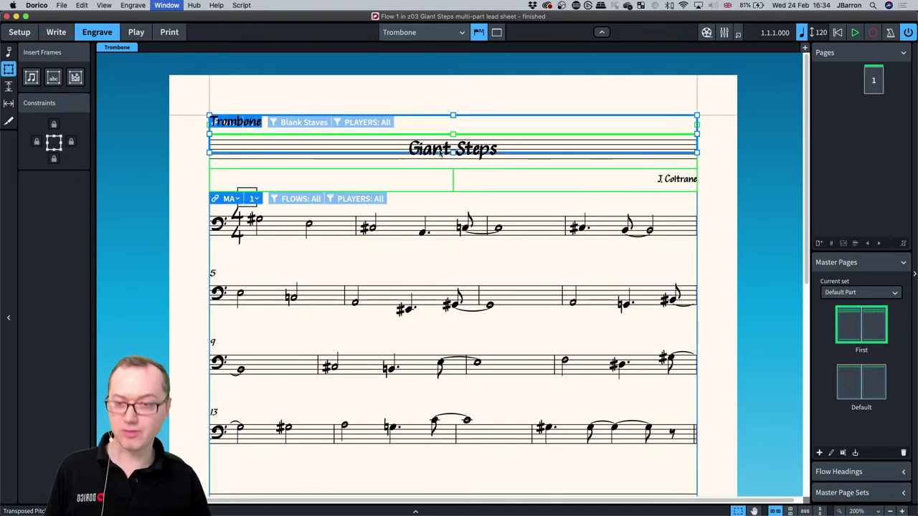
key(super+2)
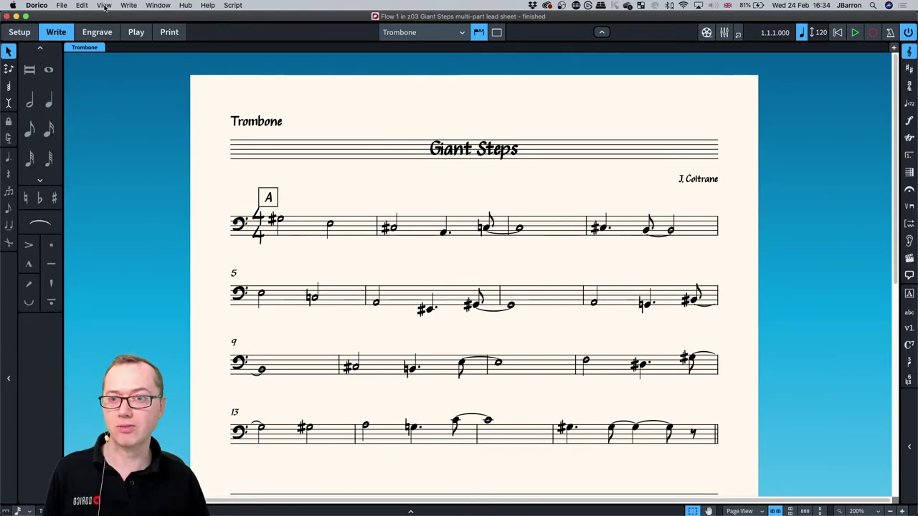
key(super+3)
click(129, 7)
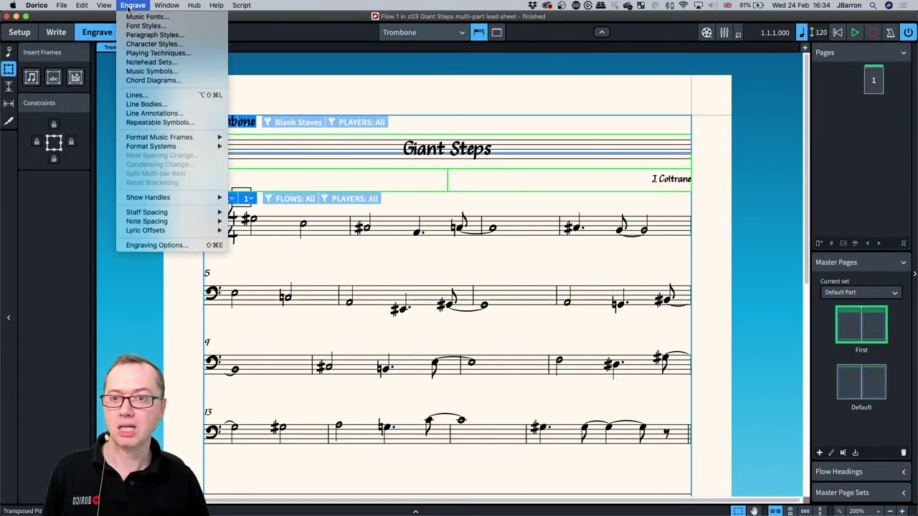
click(147, 16)
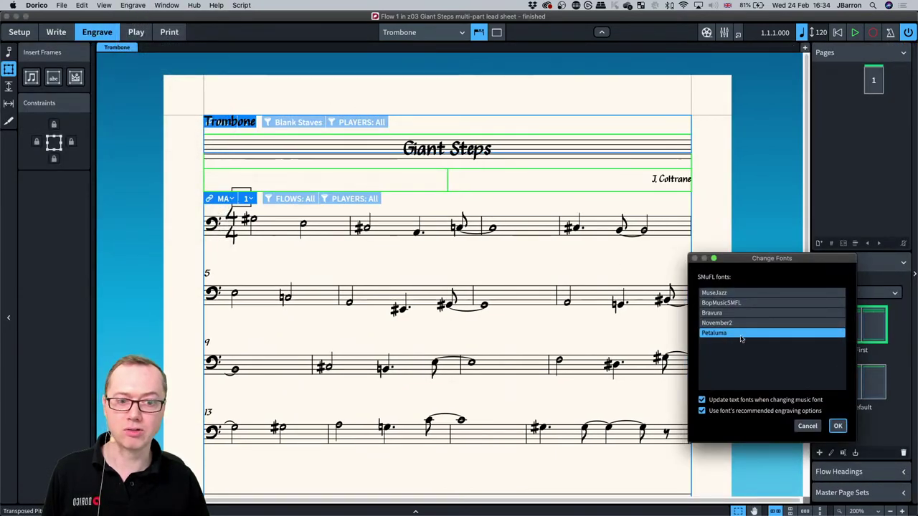
click(813, 428)
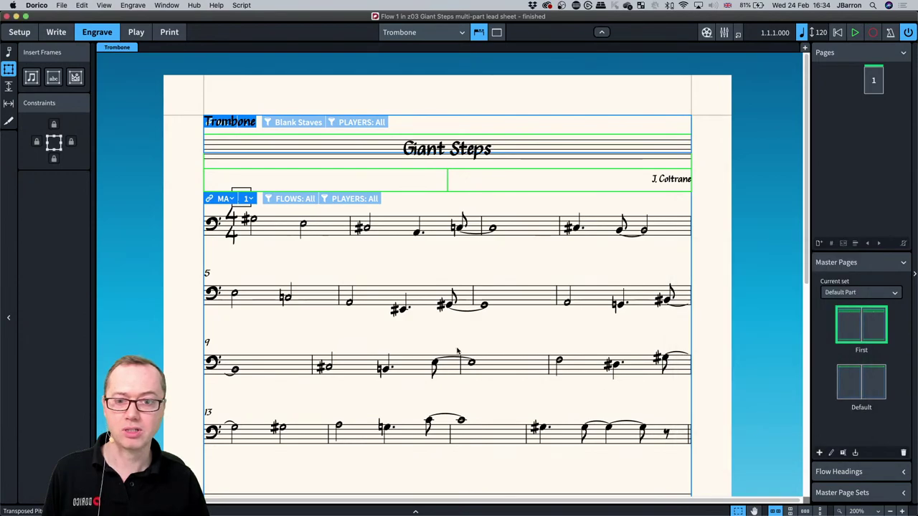
key(super+2)
Look over the Trombone part in Write mode and step through the Full score, Voice and Flute layouts.
scroll(406, 303, down, 5)
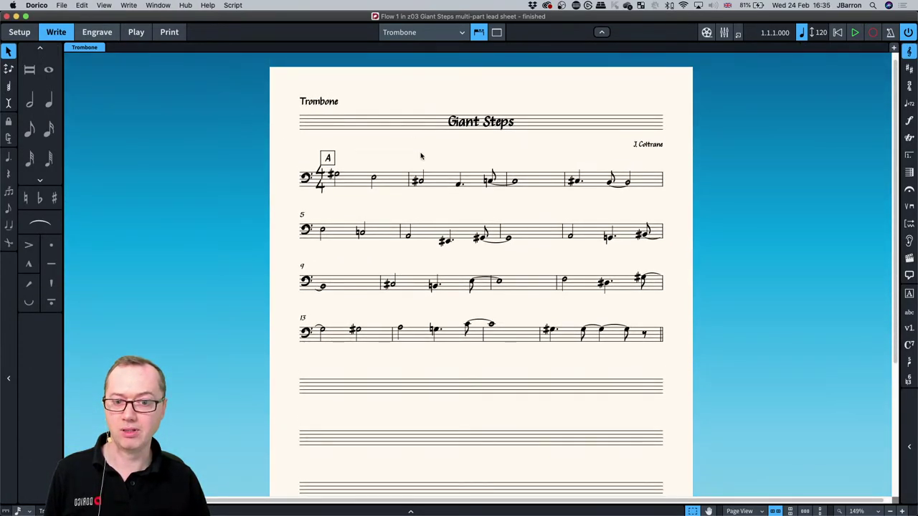
scroll(412, 319, down, 5)
scroll(400, 430, up, 5)
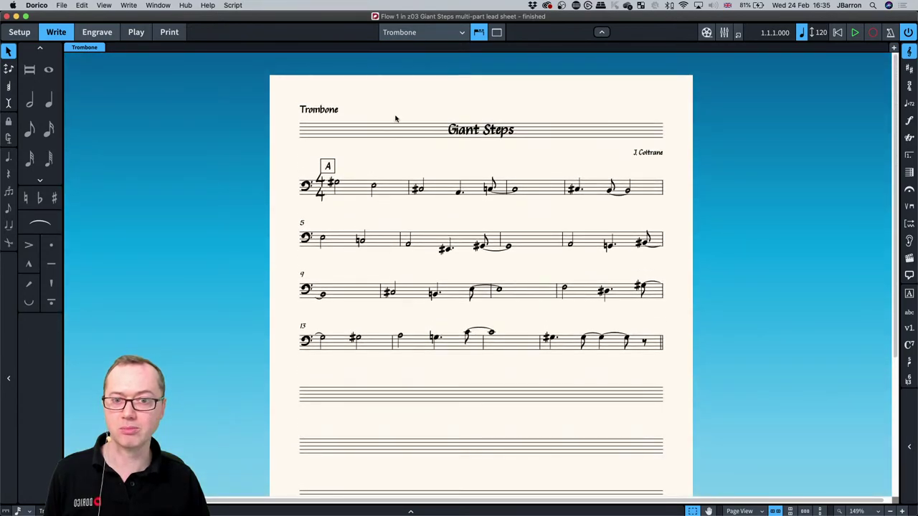
scroll(460, 132, up, 1)
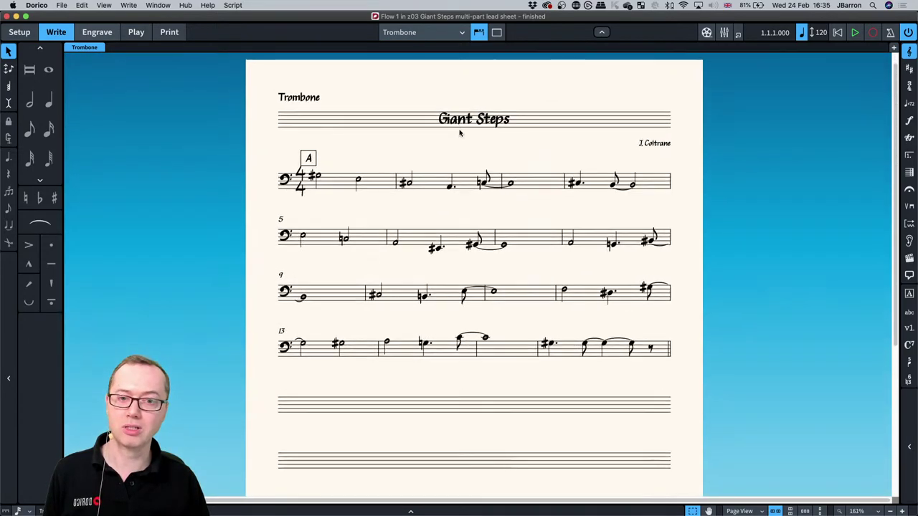
scroll(455, 134, up, 1)
key(w)
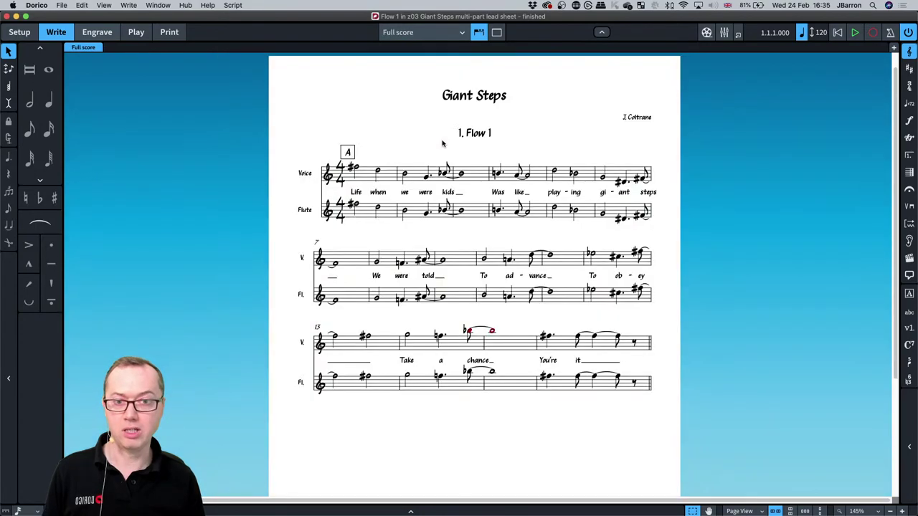
key(super+alt+bracketright)
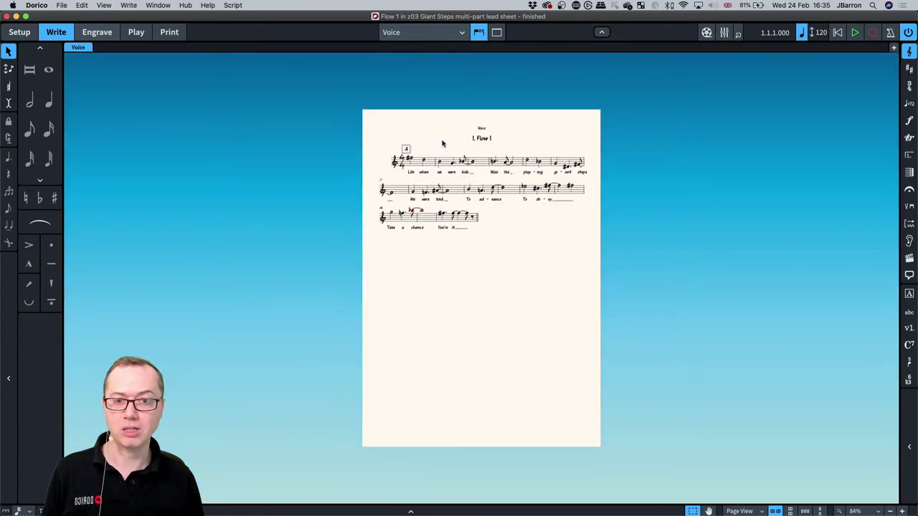
key(super+alt+bracketright)
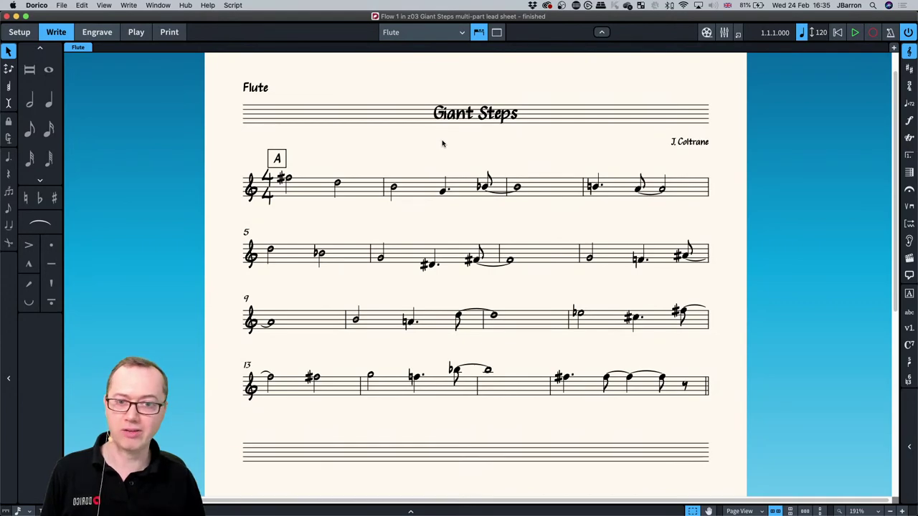
Step through the transposed part layouts from Flute to A. Sax and return to the Flute part.
key(super+alt+bracketright)
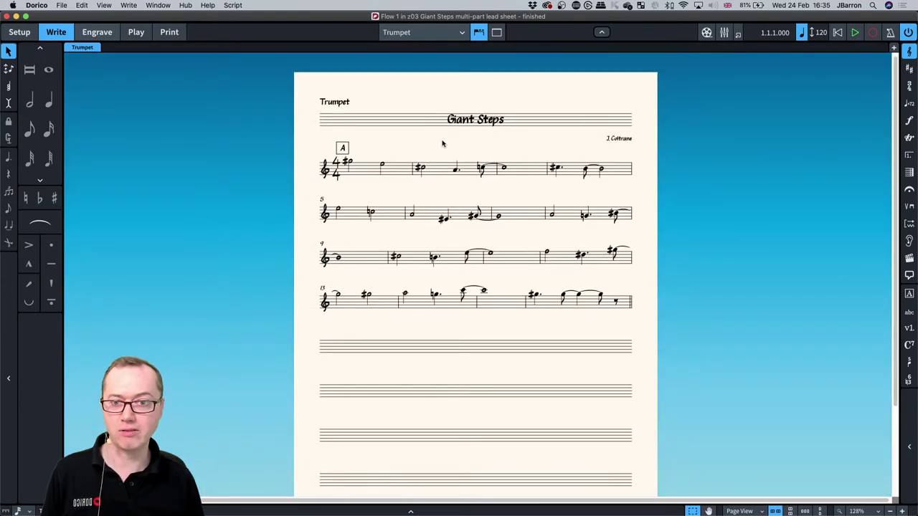
key(super+alt+bracketright)
key(super+alt+bracketright)
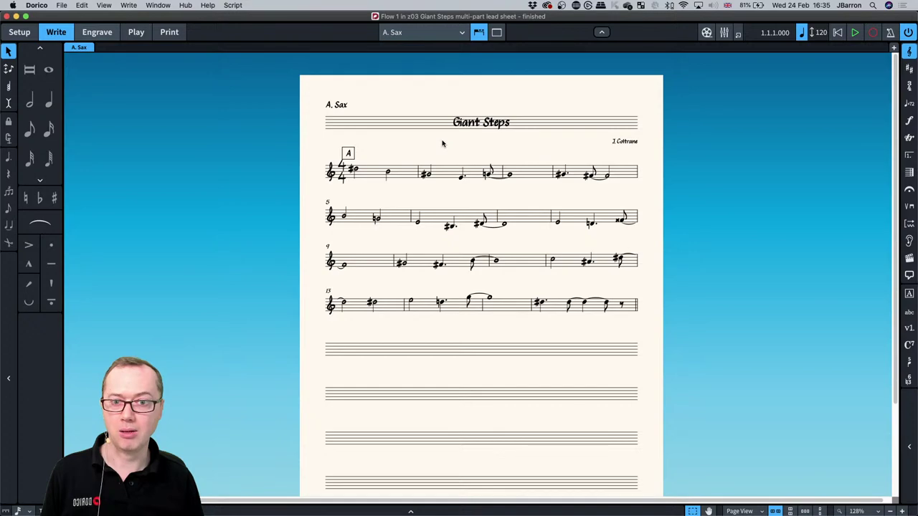
key(super+alt+bracketleft)
key(super+alt+bracketleft)
key(super+alt+bracketleft)
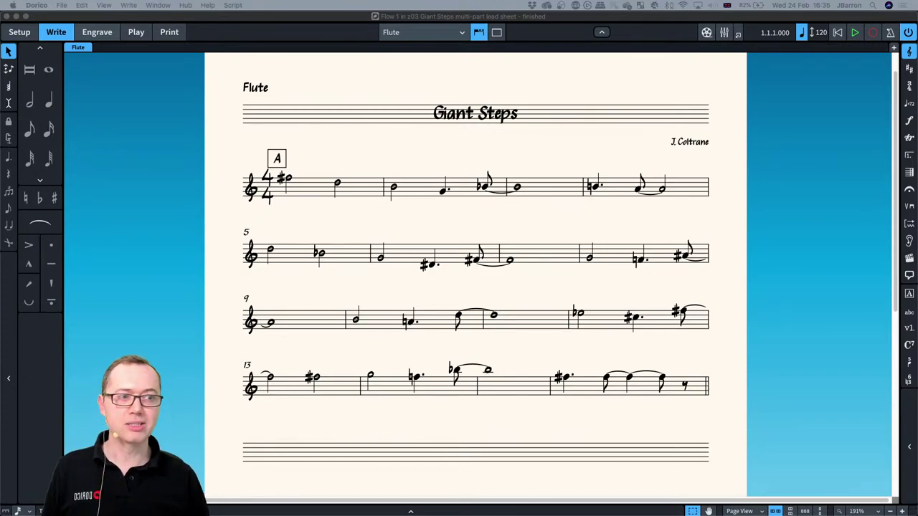
click(739, 280)
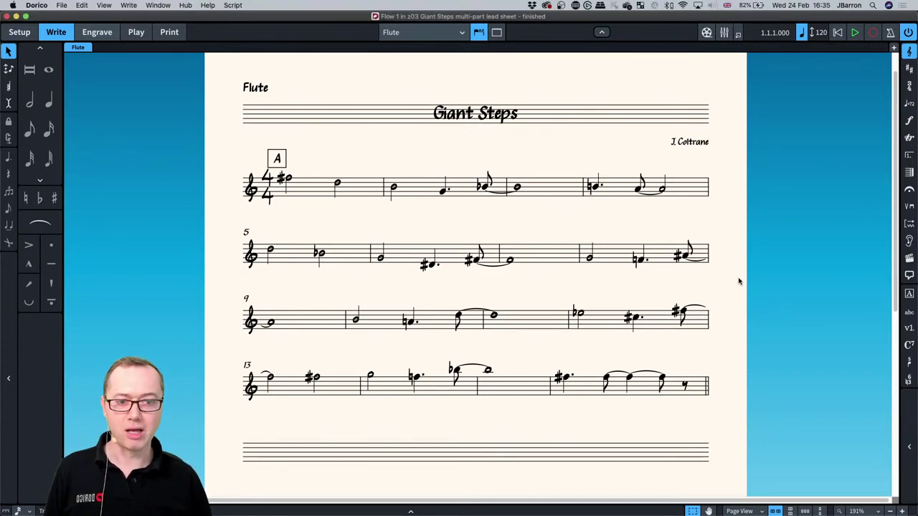
scroll(739, 281, up, 3)
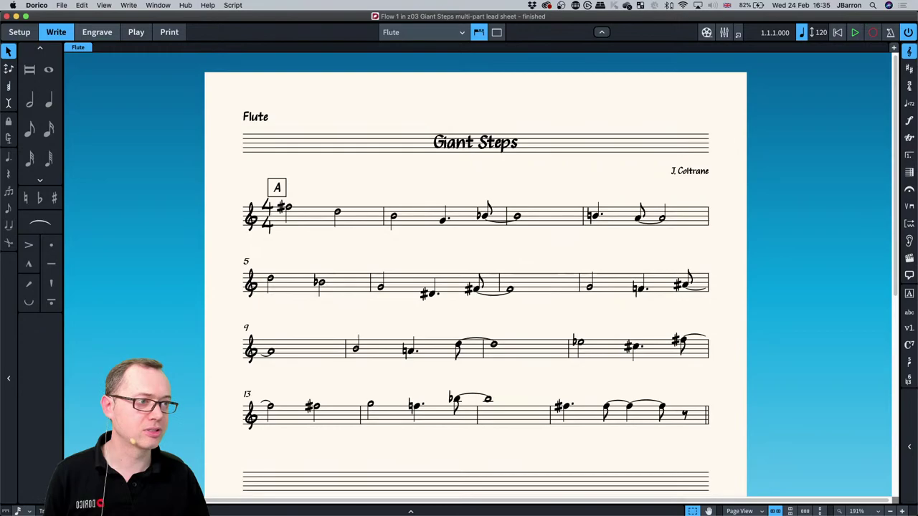
Switch to Safari, read through the Dorico blog's Resources page down to its Fonts section, and return to Dorico.
key(super+Tab)
key(Tab)
key(Tab)
key(Tab)
key(Tab)
key(Tab)
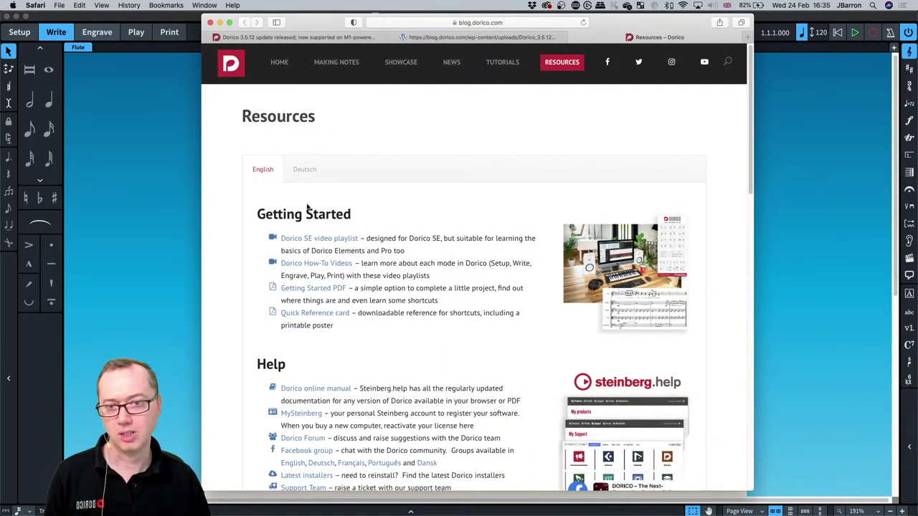
scroll(221, 210, down, 15)
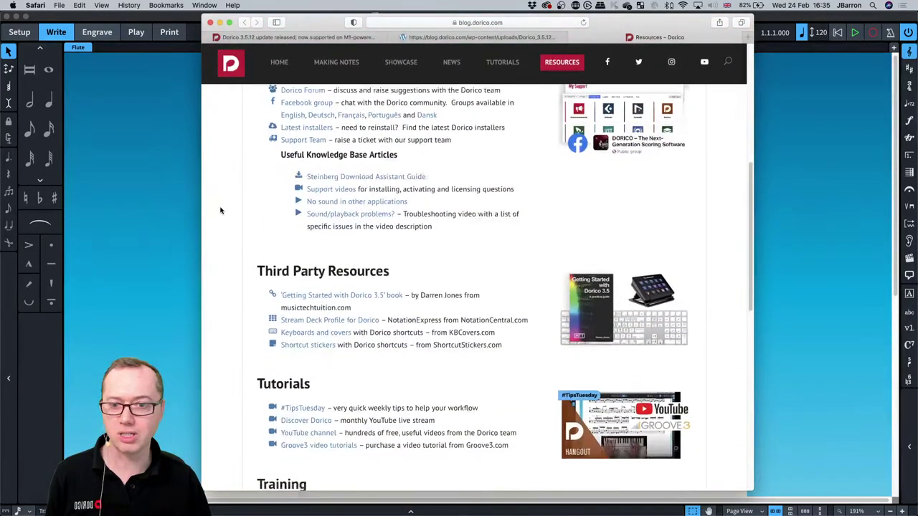
scroll(221, 210, down, 5)
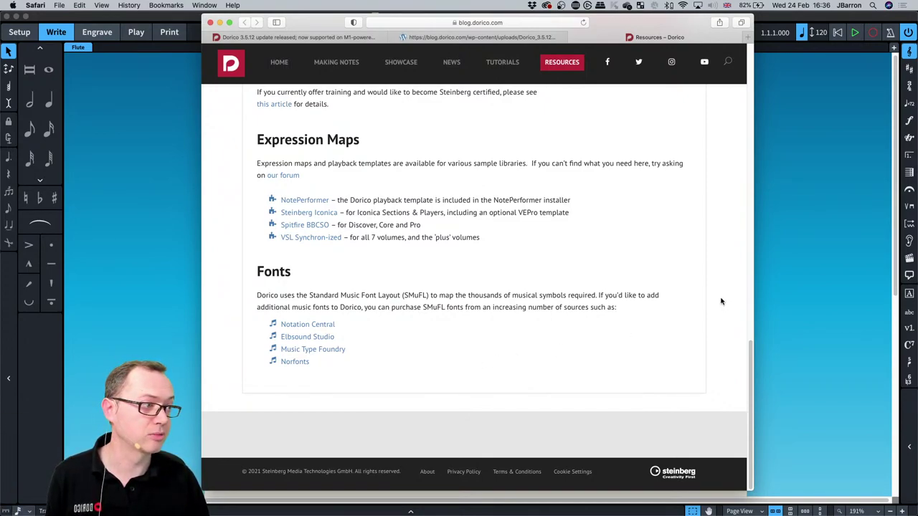
click(773, 292)
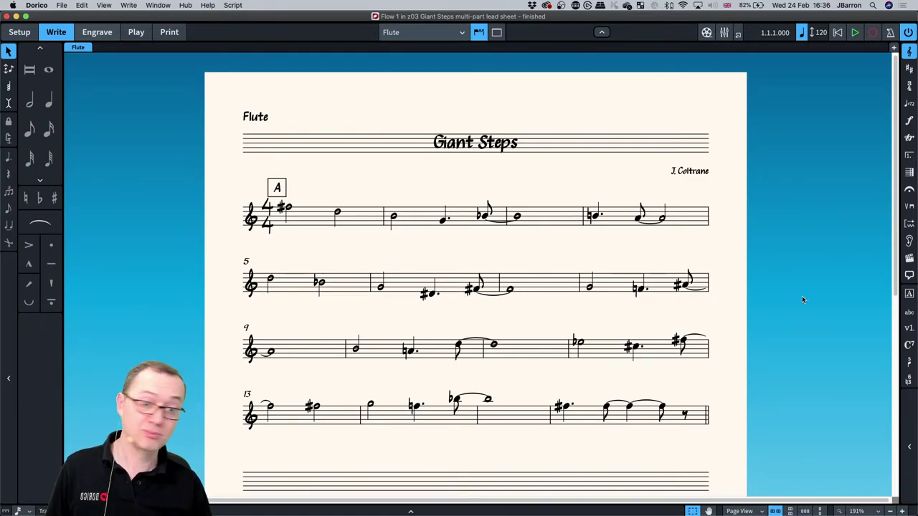
Open the Flute layout in Engrave mode and check the master page change options for page 1 without applying any.
scroll(471, 186, down, 2)
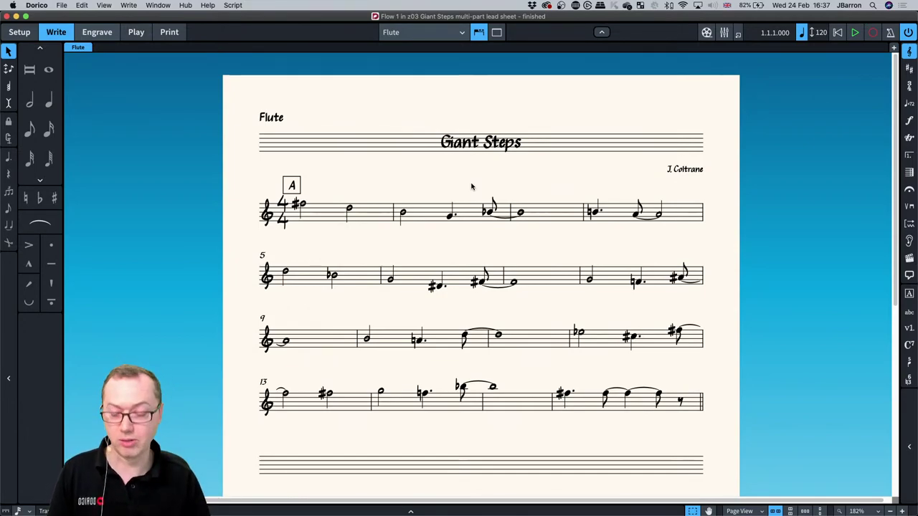
key(super+3)
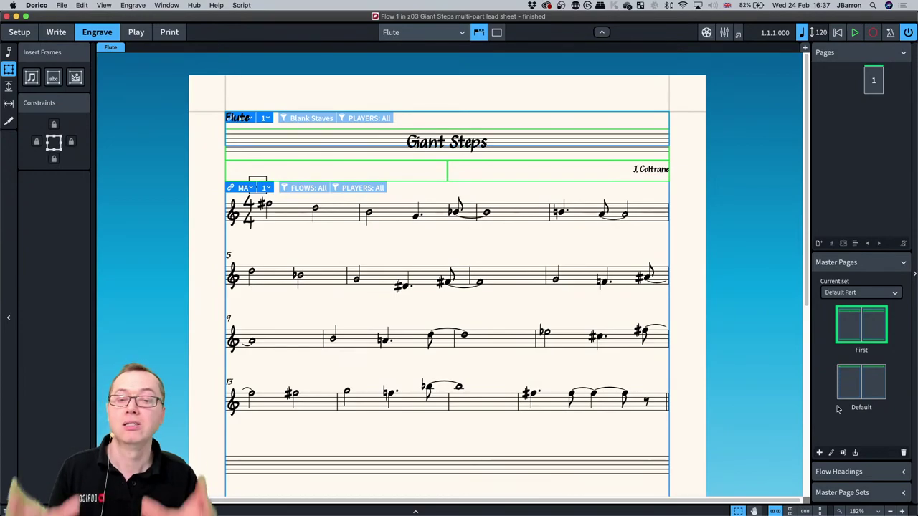
click(873, 84)
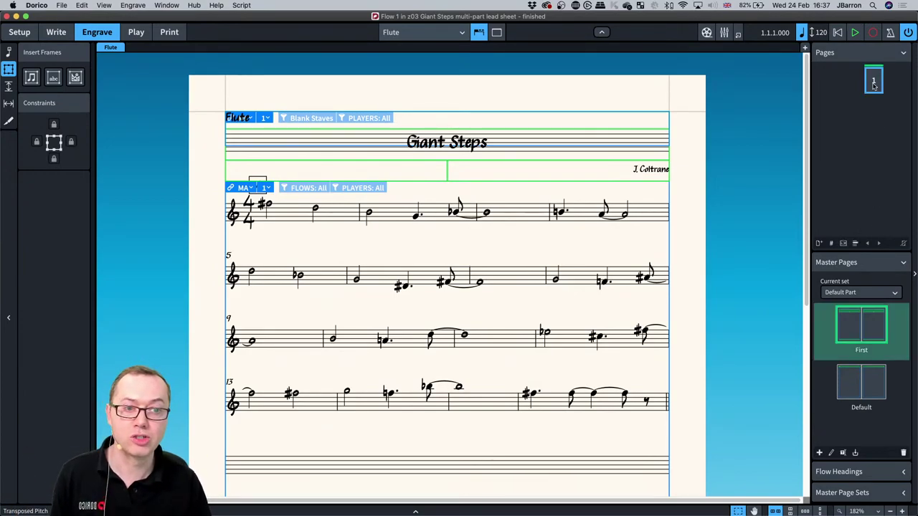
right_click(873, 84)
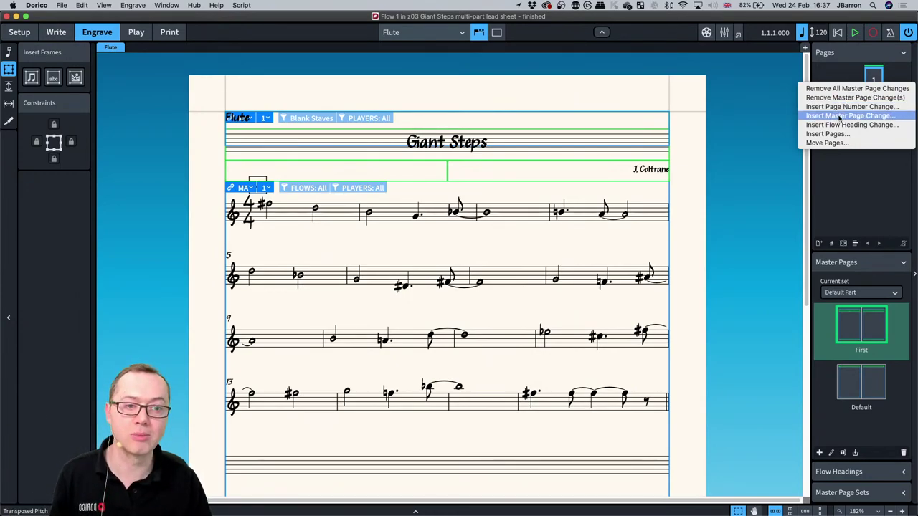
click(867, 183)
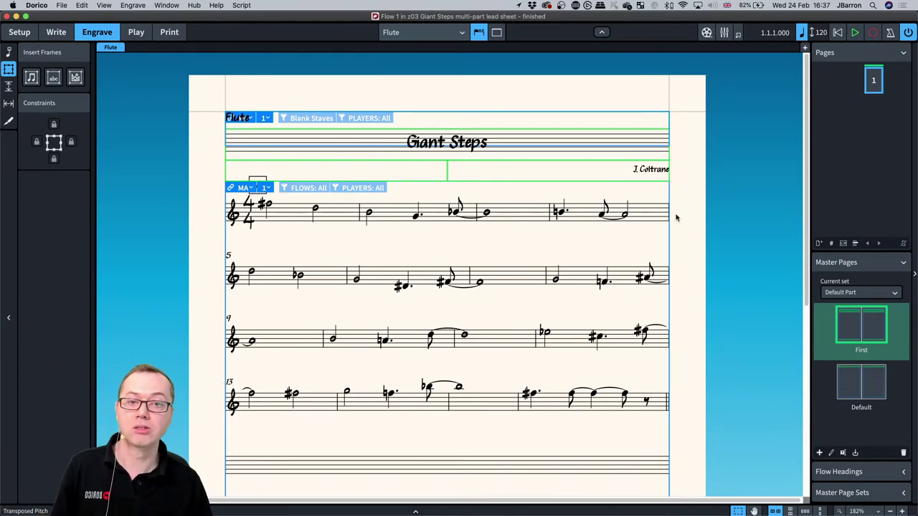
scroll(669, 225, down, 3)
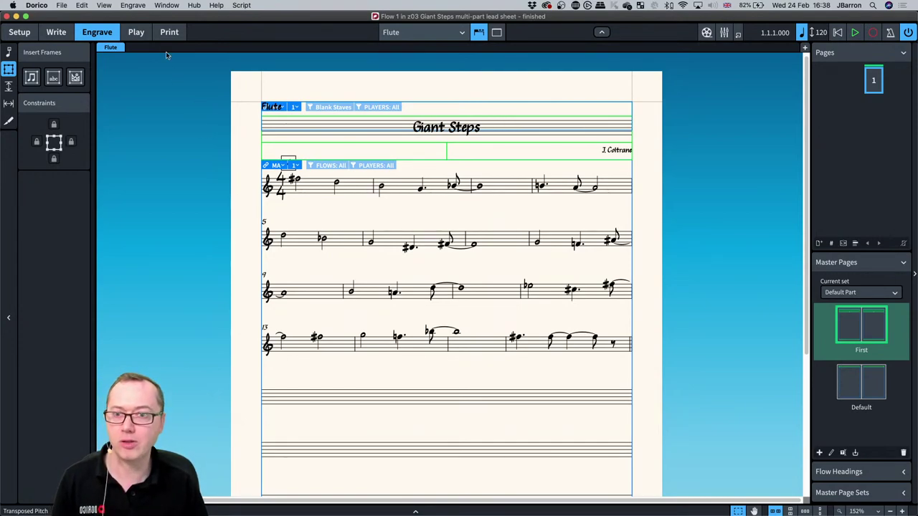
Switch to the 02 Toto - Africa - less players project and show the last page of Acc.1 in F (treble) in Write mode.
click(166, 5)
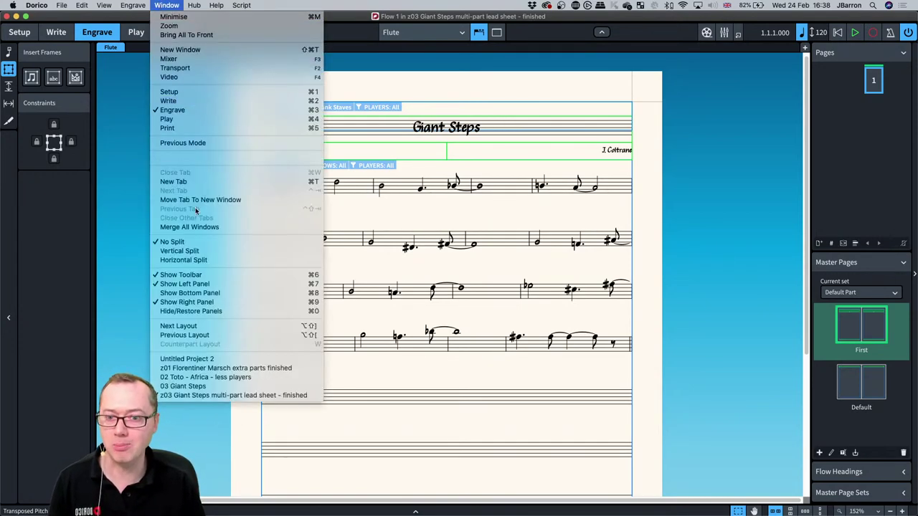
click(182, 377)
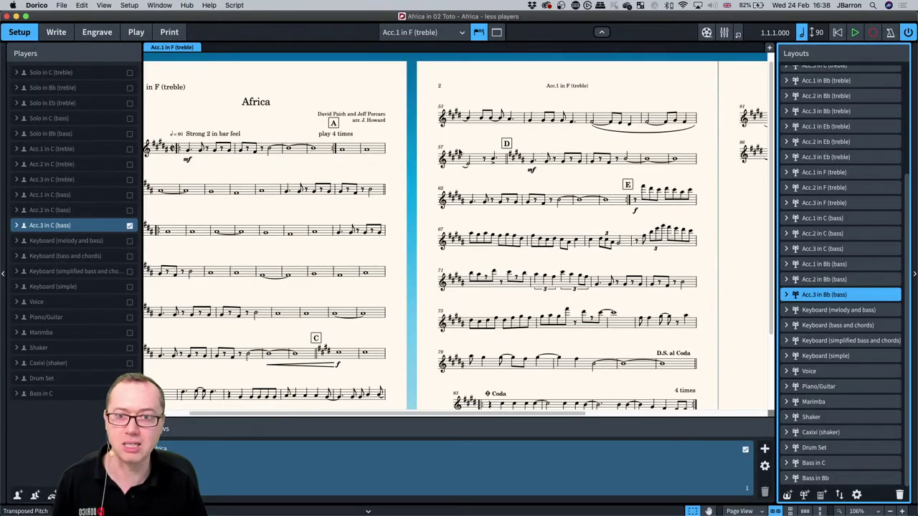
scroll(466, 207, right, 5)
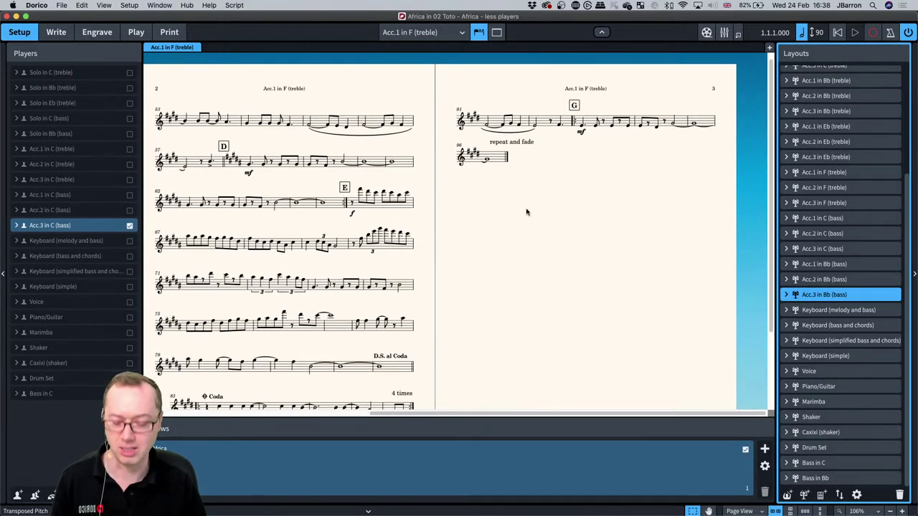
key(super+2)
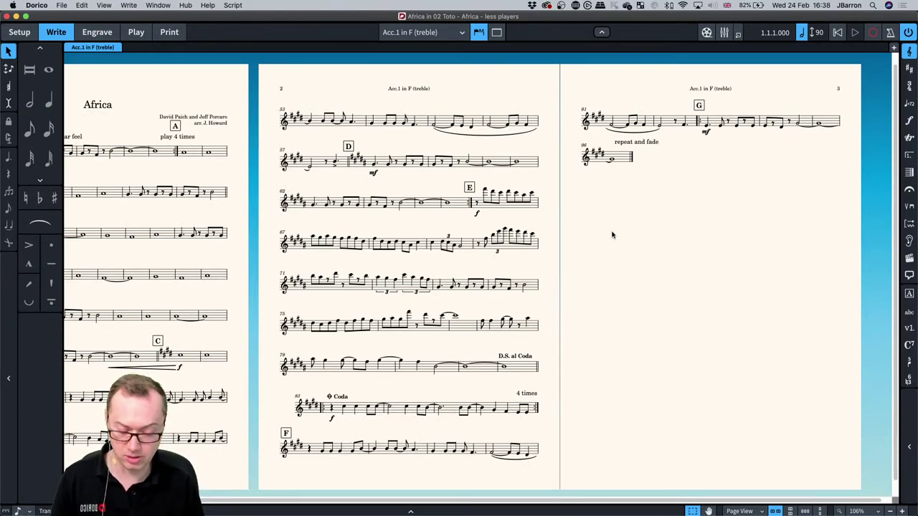
key(space)
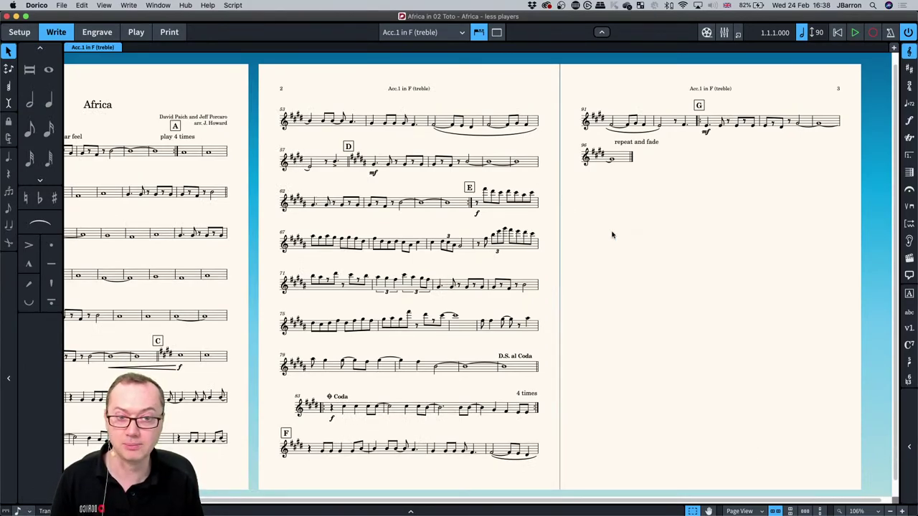
In Layout Options for Acc.1 in F (treble), fill the frame with blank staves after the final flow and apply it.
key(super+shift+l)
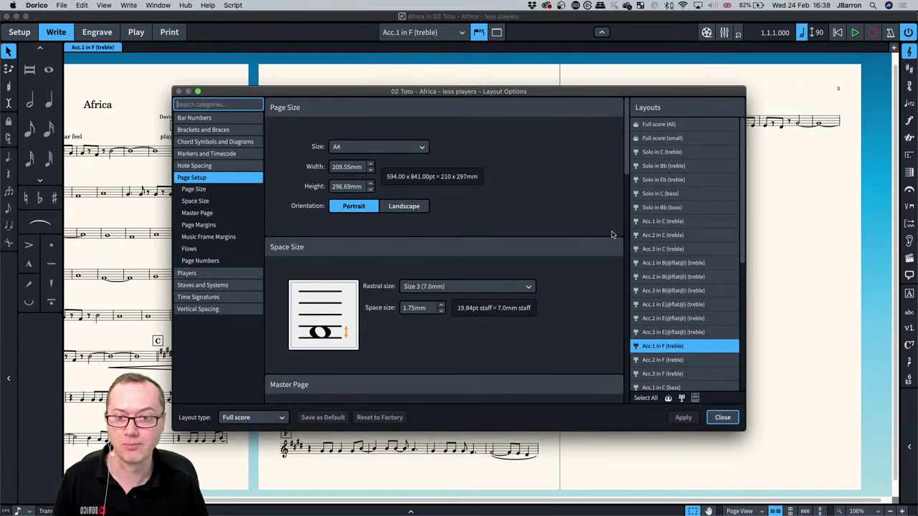
click(202, 248)
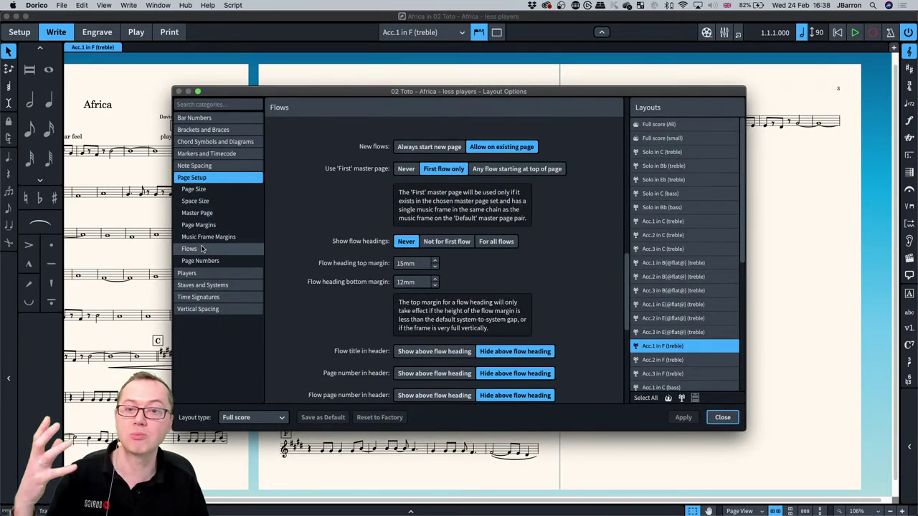
scroll(288, 302, down, 3)
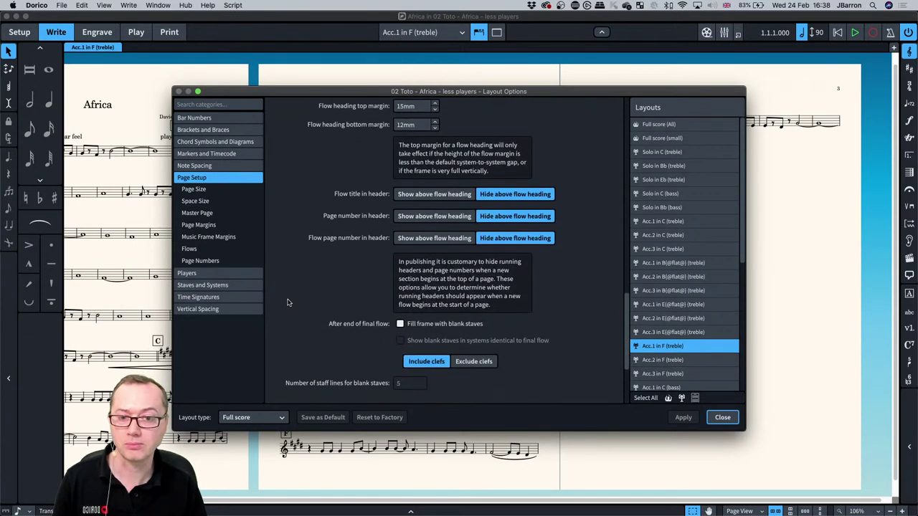
scroll(287, 301, down, 1)
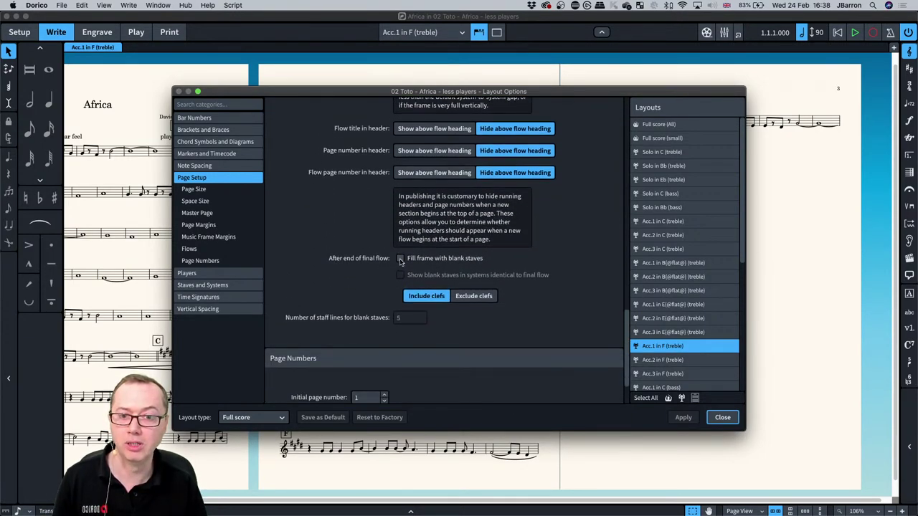
click(401, 259)
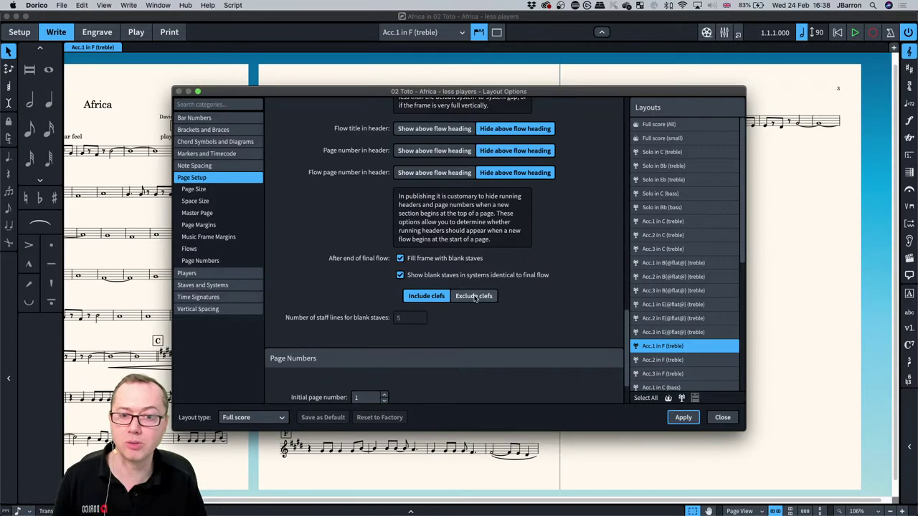
click(681, 418)
drag(660, 104, 443, 68)
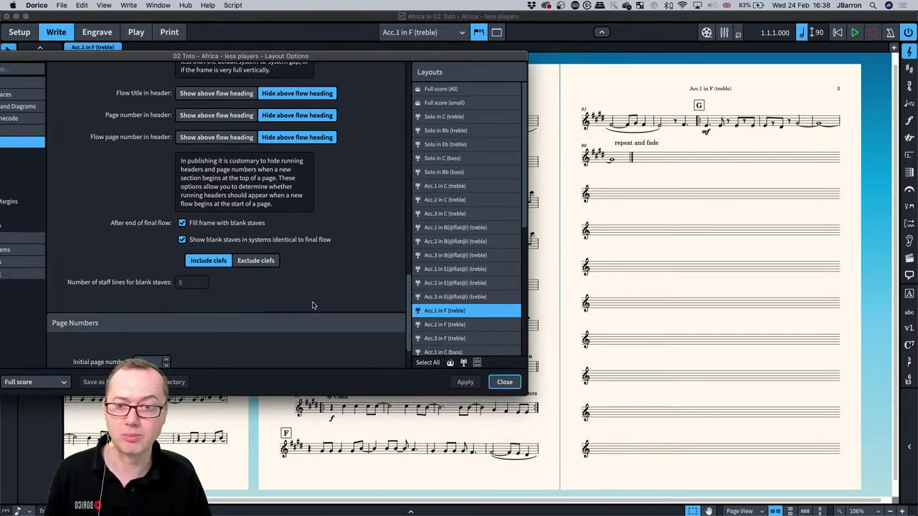
Exclude clefs from the blank staves of Acc.1 in F (treble) and apply the change.
click(265, 261)
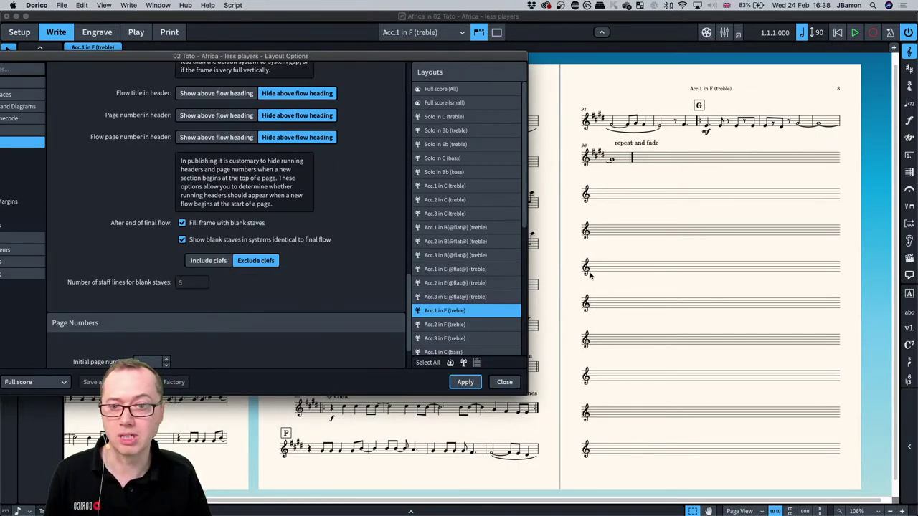
key(Return)
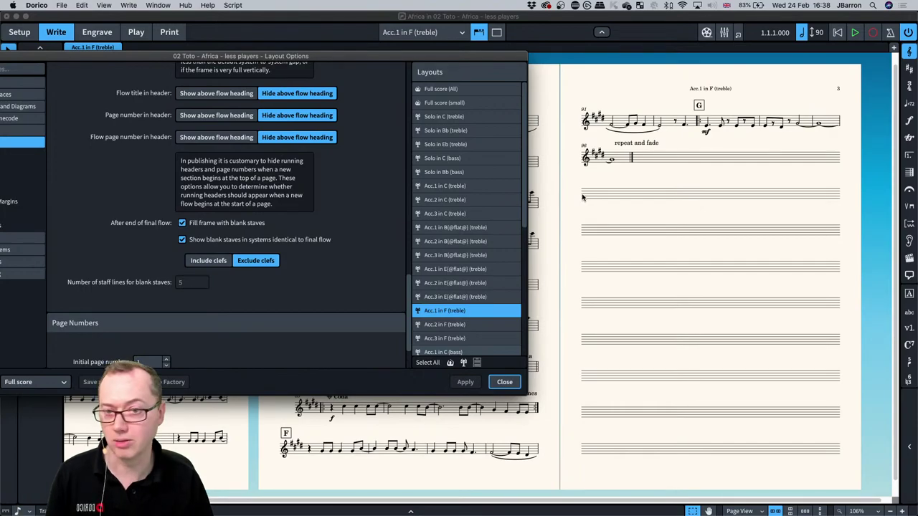
drag(146, 56, 239, 45)
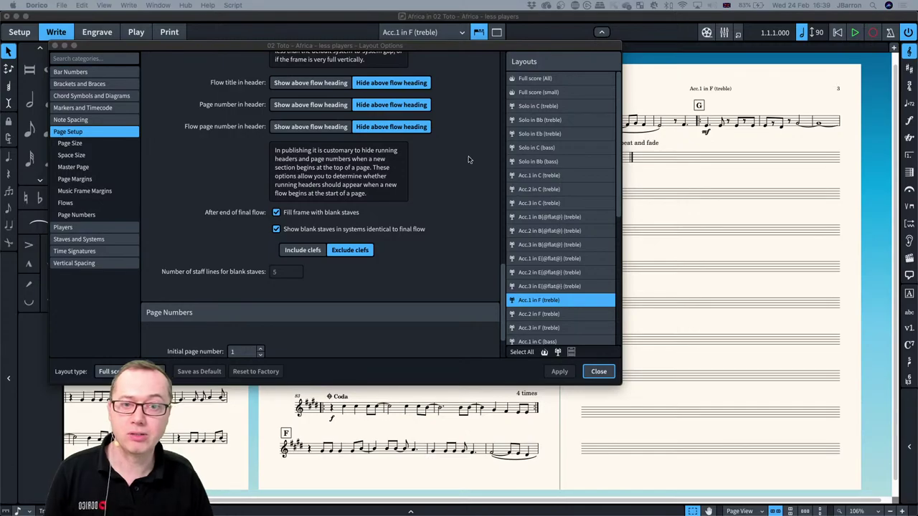
Review the Help links on the Resources page in Safari and return to Dorico to close Layout Options.
key(super+Tab)
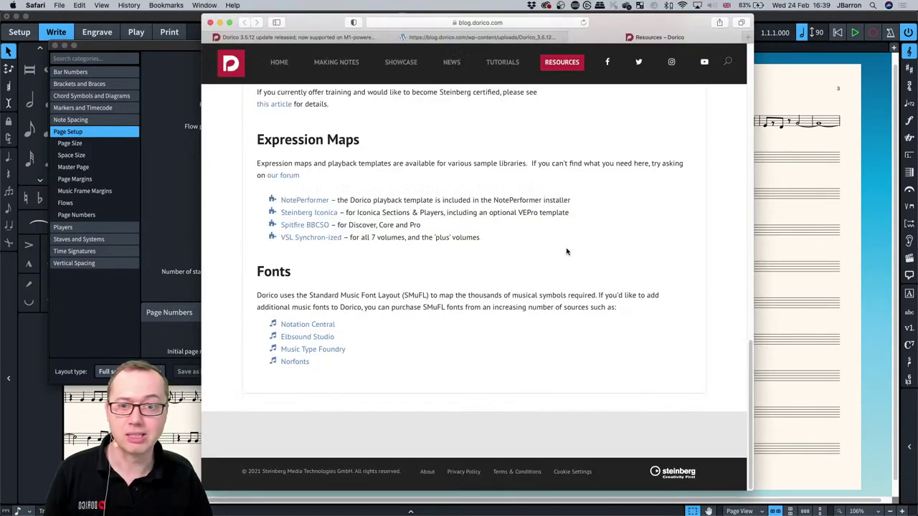
scroll(415, 211, up, 15)
scroll(227, 285, down, 5)
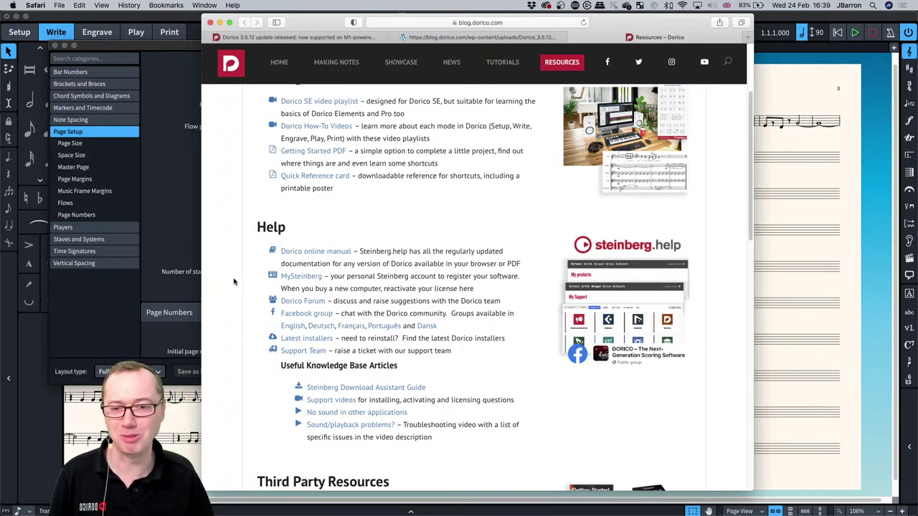
click(174, 52)
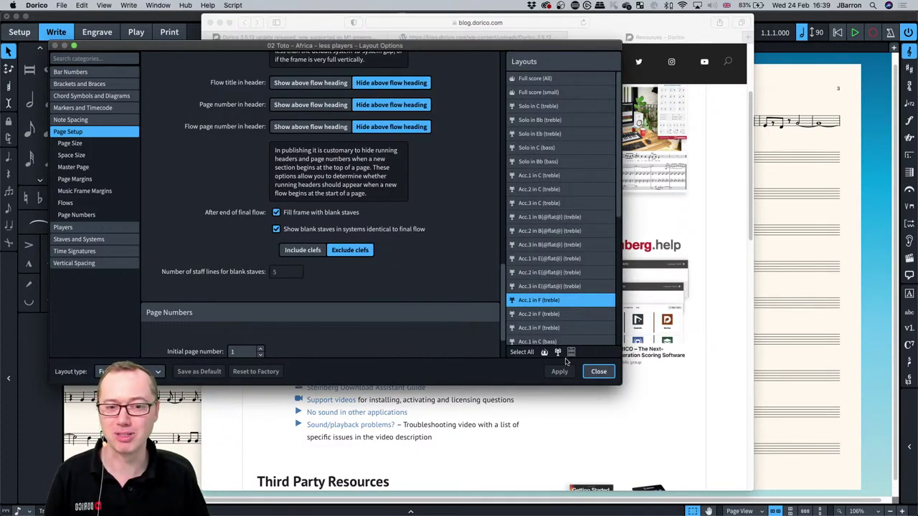
click(606, 375)
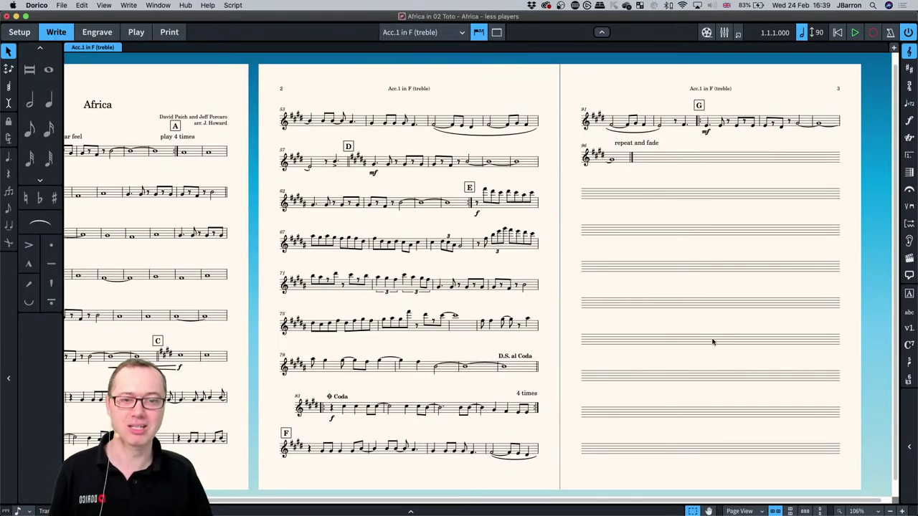